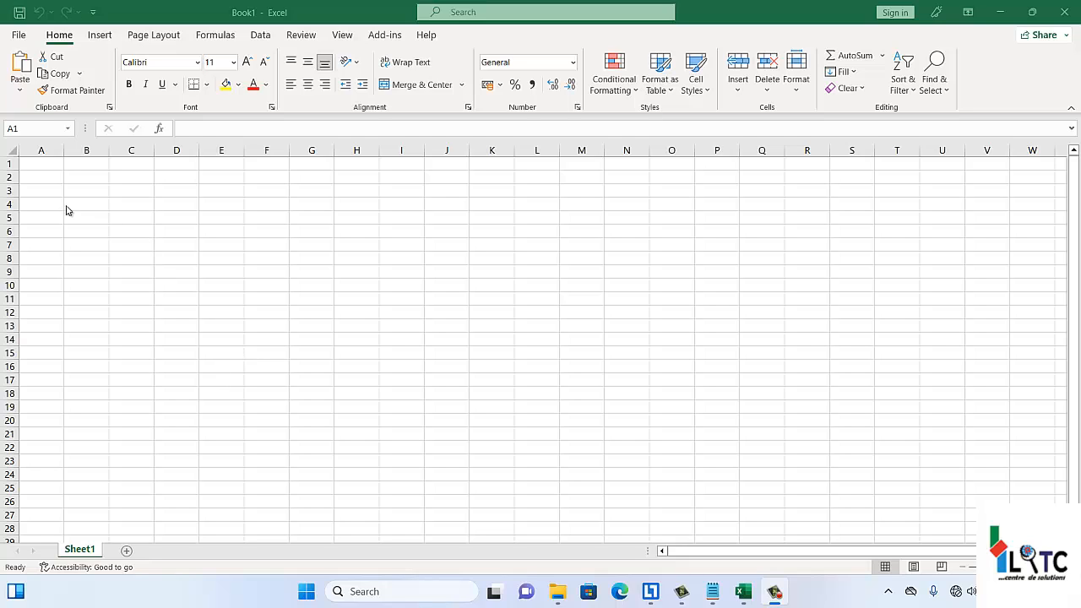
Enter the column headers Year and C_ID in cells A1 and B1.
click(44, 164)
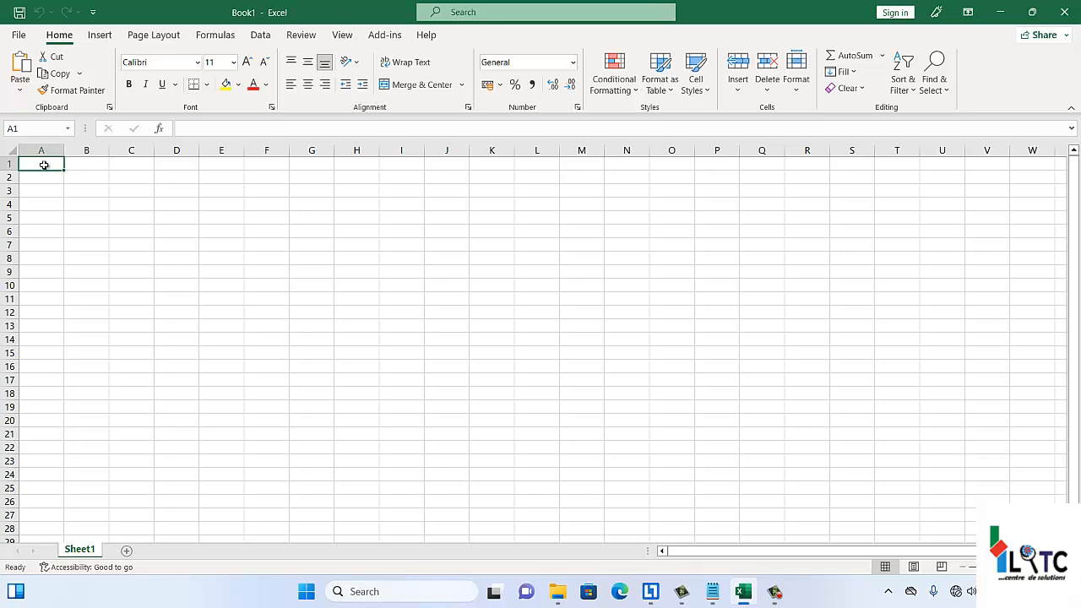
text(Y)
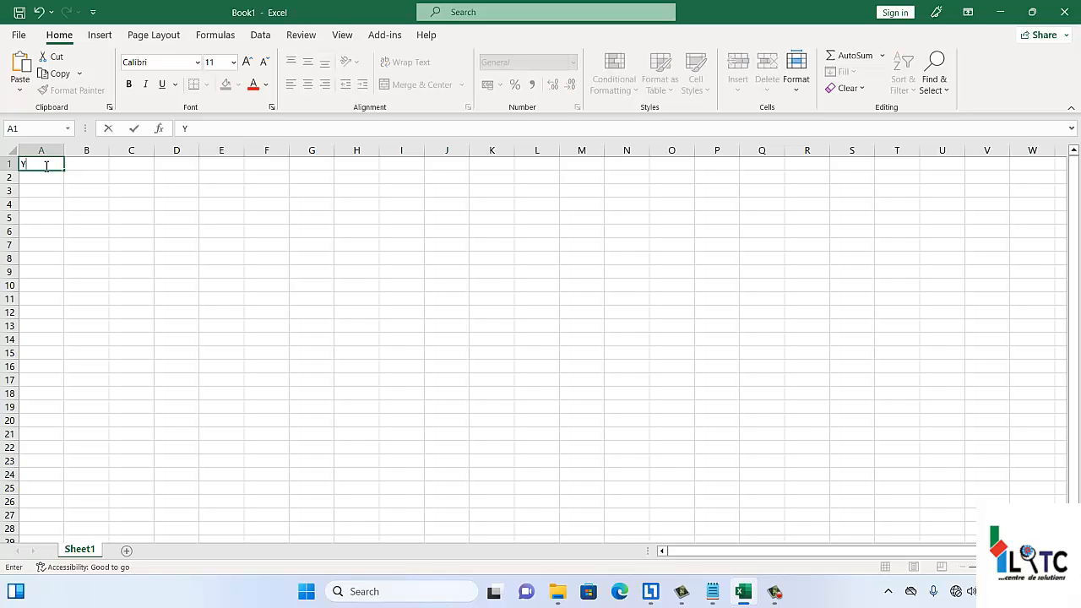
text(ears)
key(Tab)
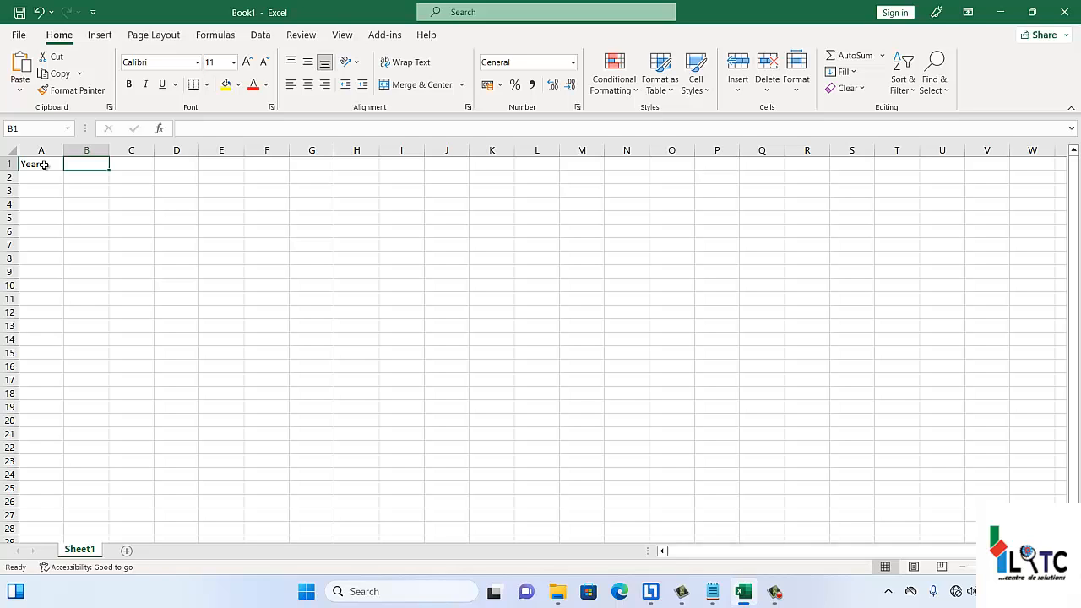
text(C)
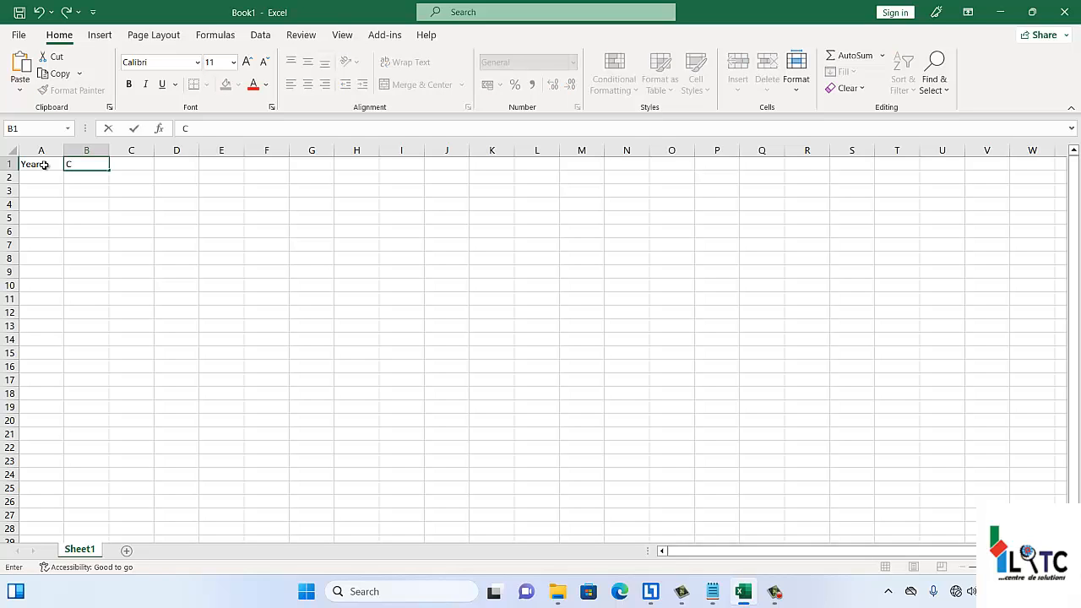
text(_ID)
key(Tab)
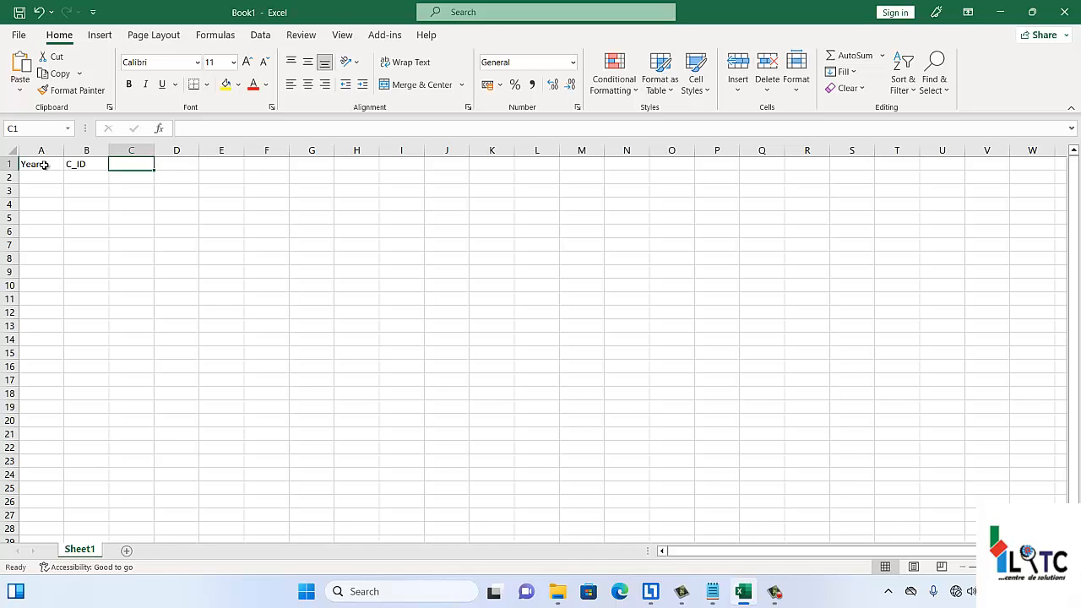
Add the column headers Country and CC in cells C1 and D1.
text(Coun)
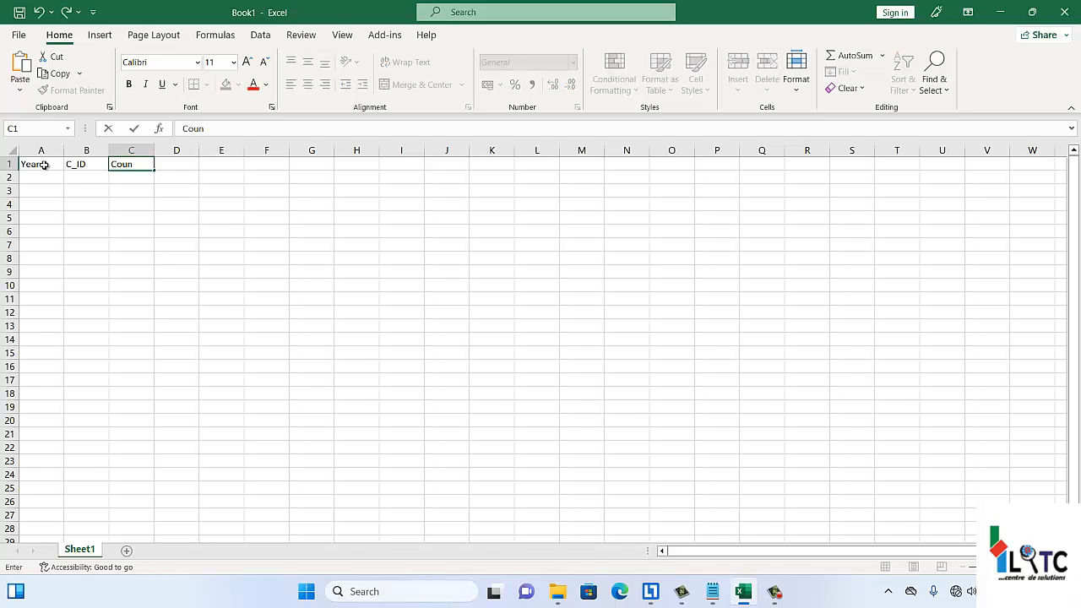
text(try)
key(Tab)
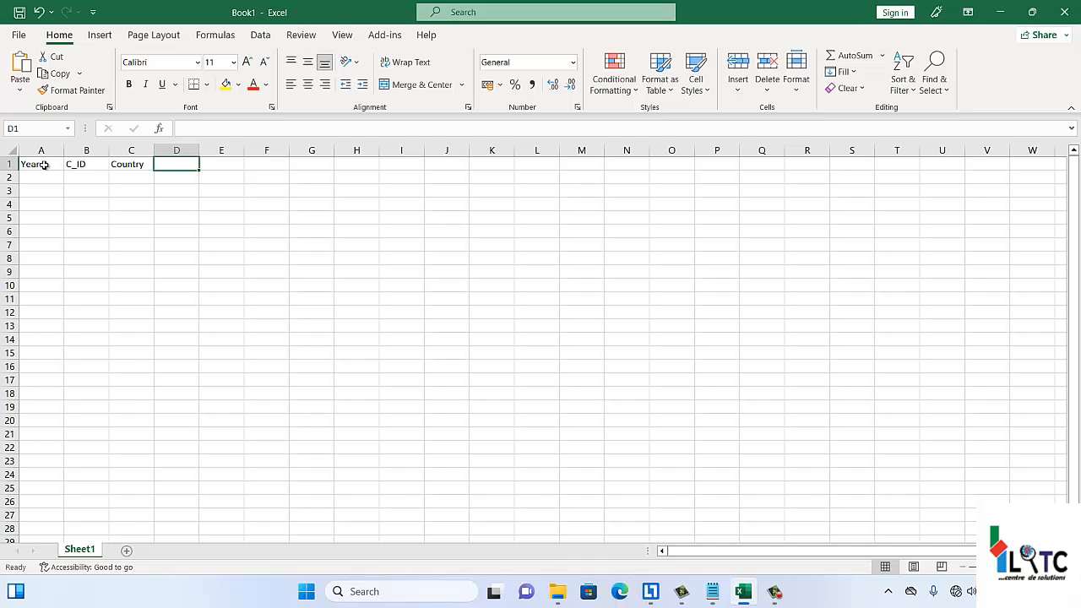
text(CC)
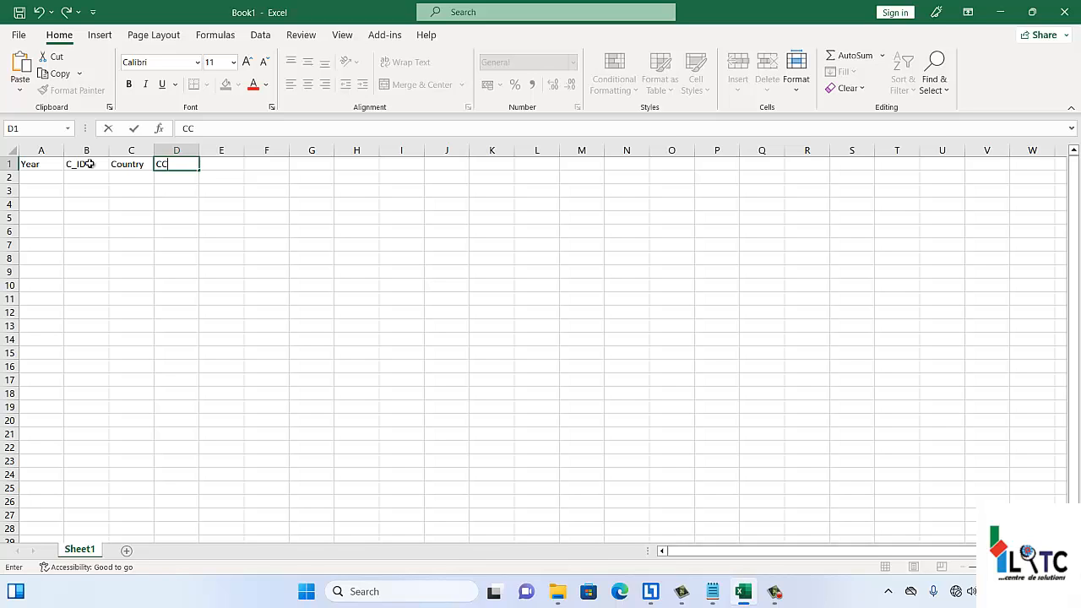
click(90, 164)
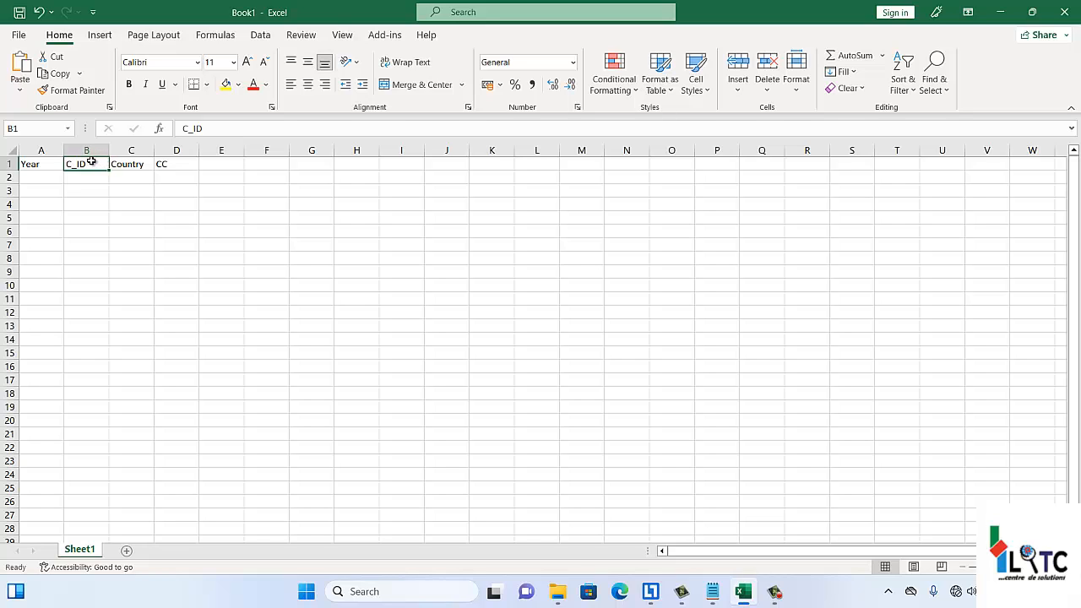
click(166, 162)
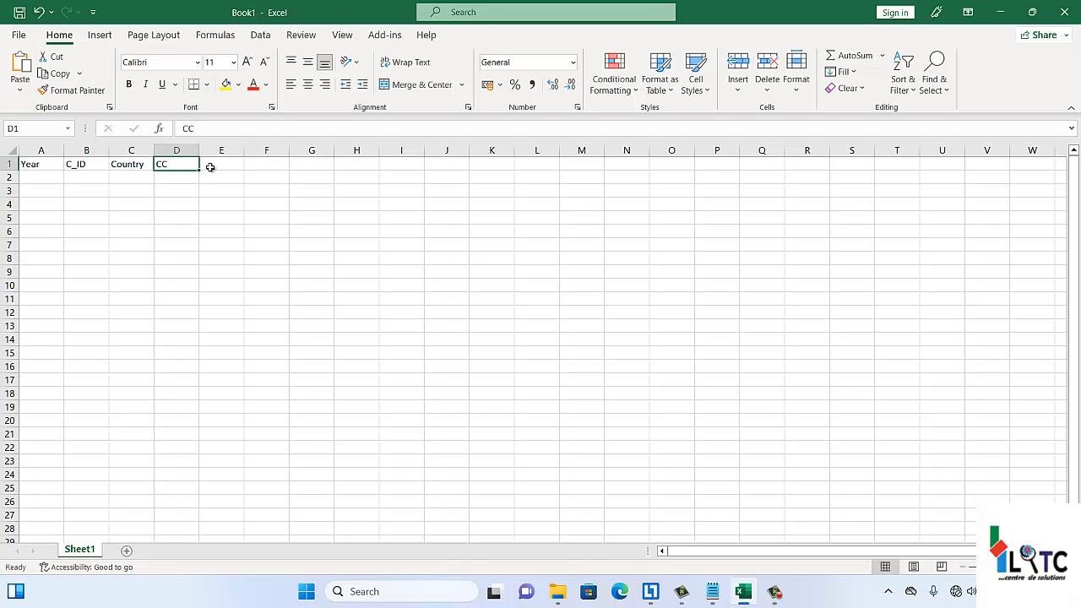
Add the variable headers RGDP and CAP in cells E1 and F1.
click(210, 167)
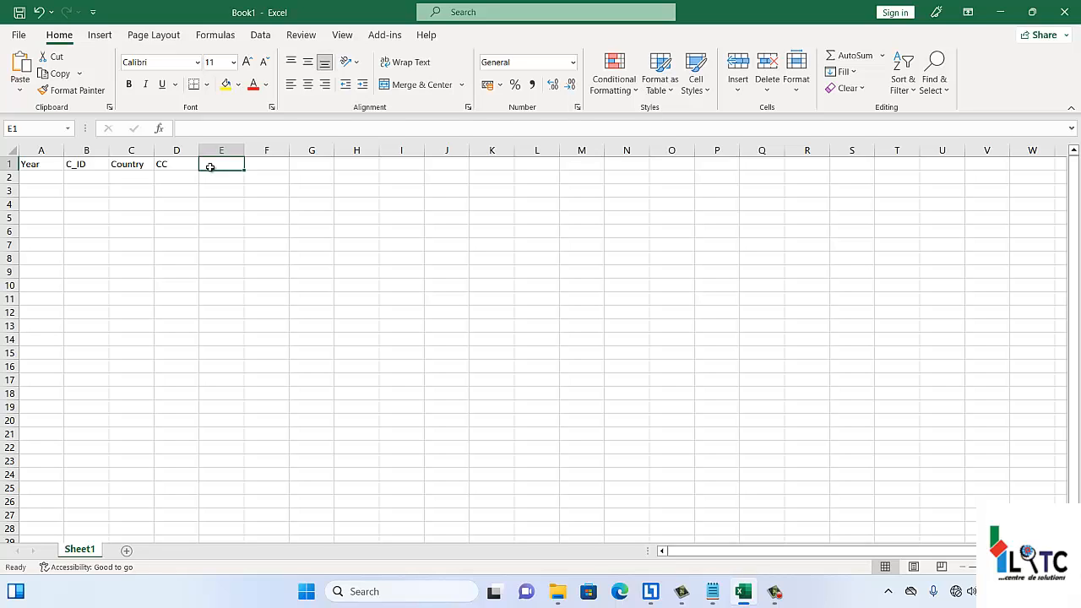
text(RGDP)
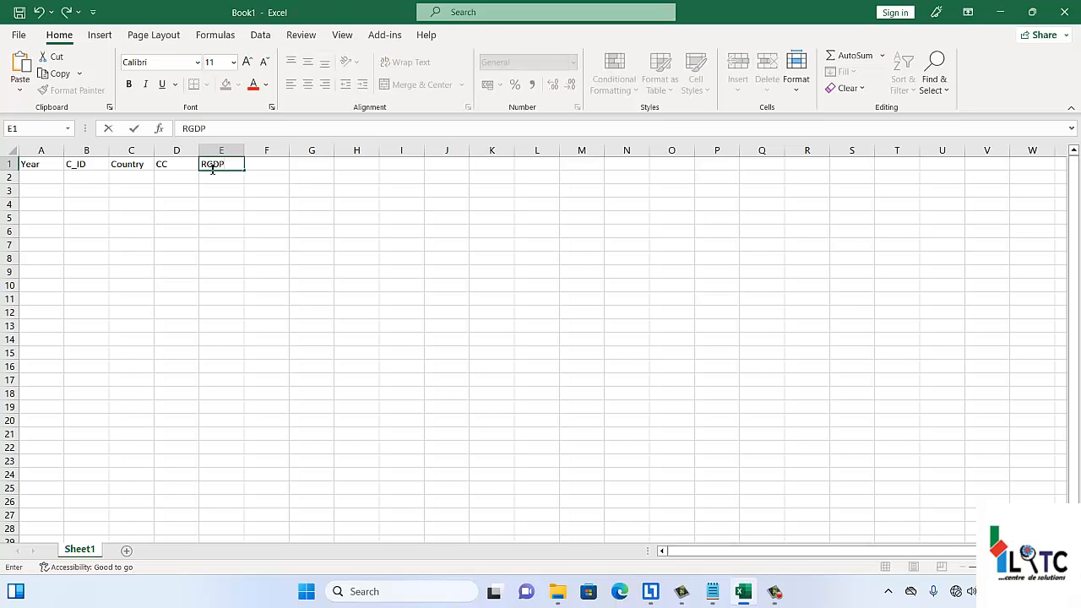
click(259, 167)
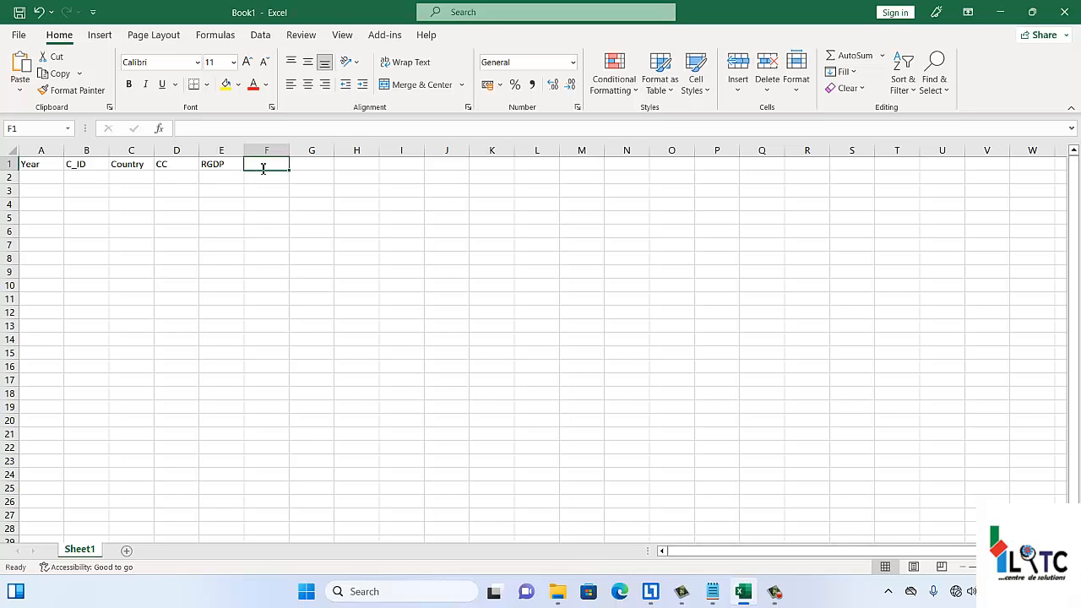
text(CAP)
key(Tab)
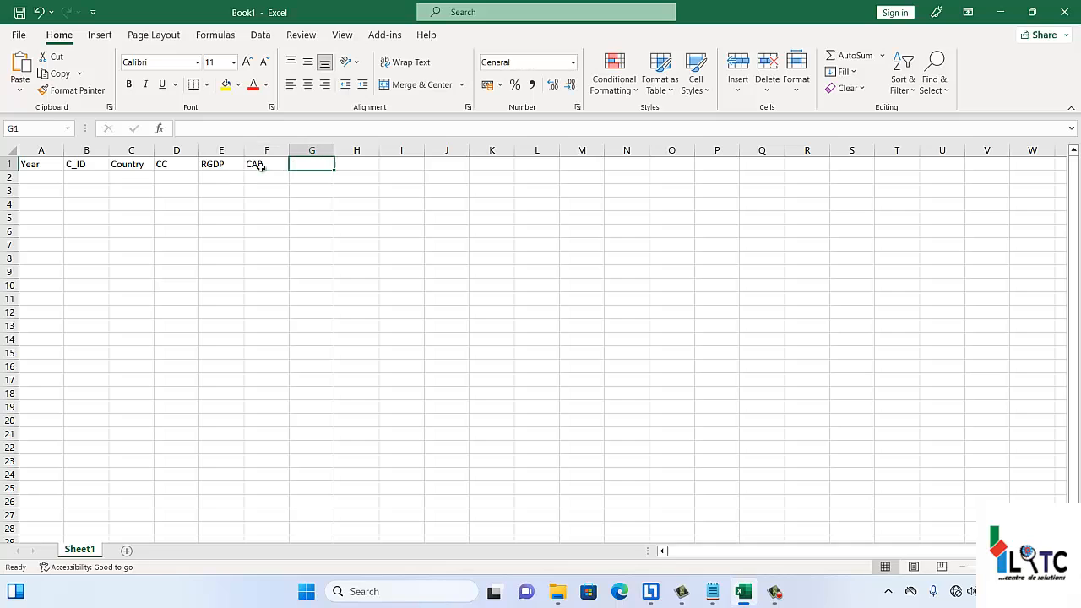
Complete the header row with NGC, LAB and RT in cells G1 to I1.
text(NGC)
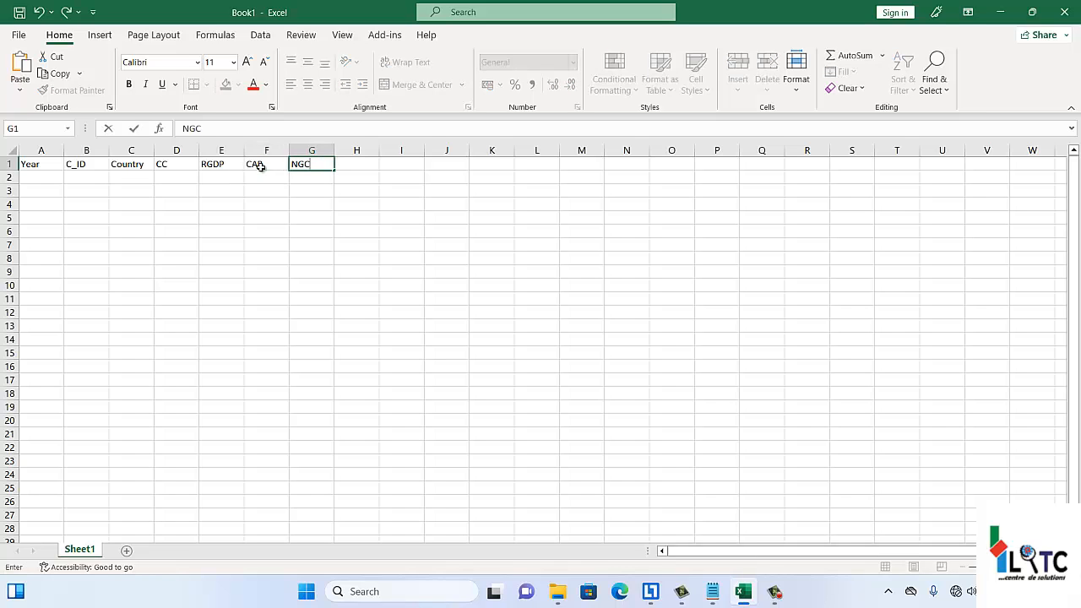
key(Tab)
text(L)
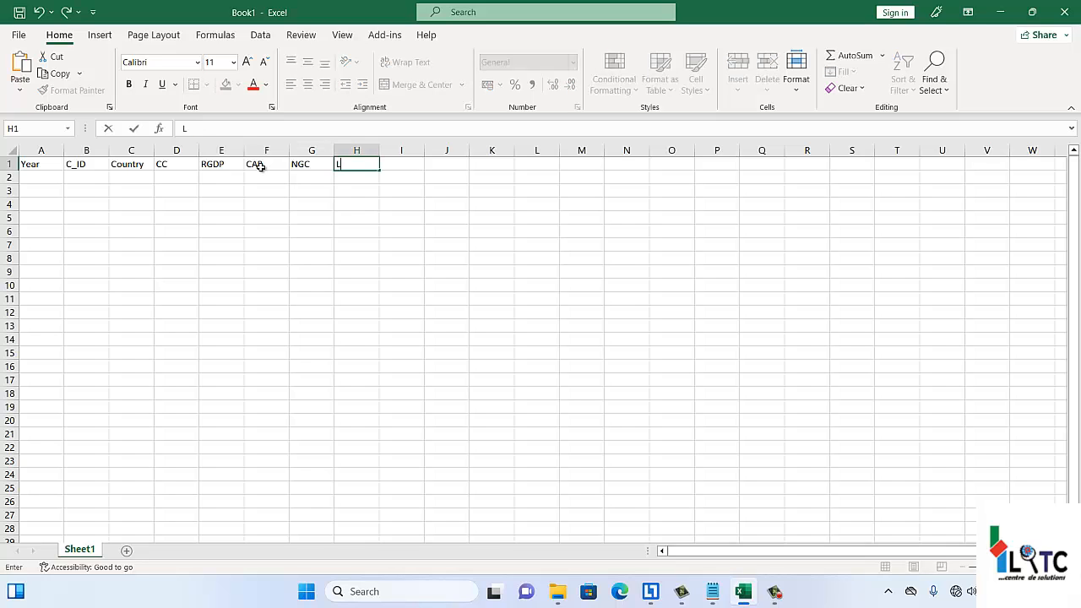
text(AB)
click(391, 164)
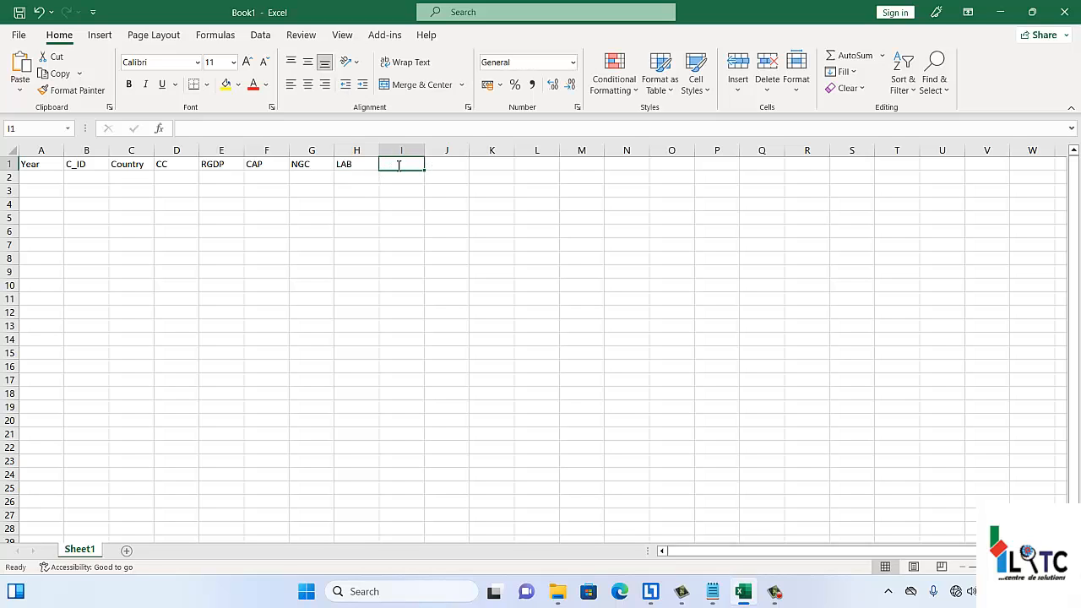
text(RT)
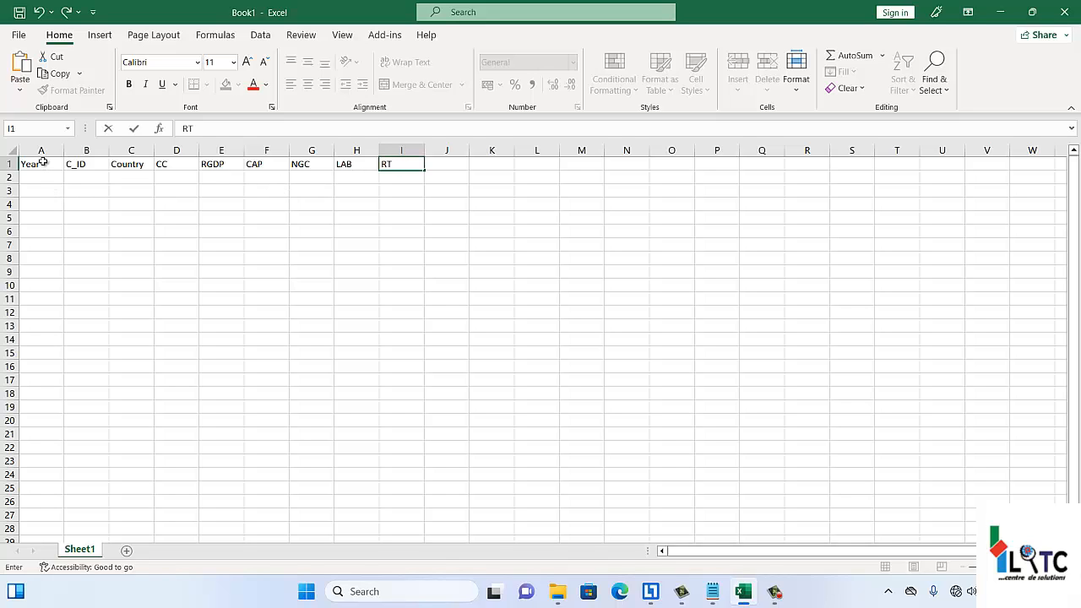
key(ctrl+Return)
click(87, 164)
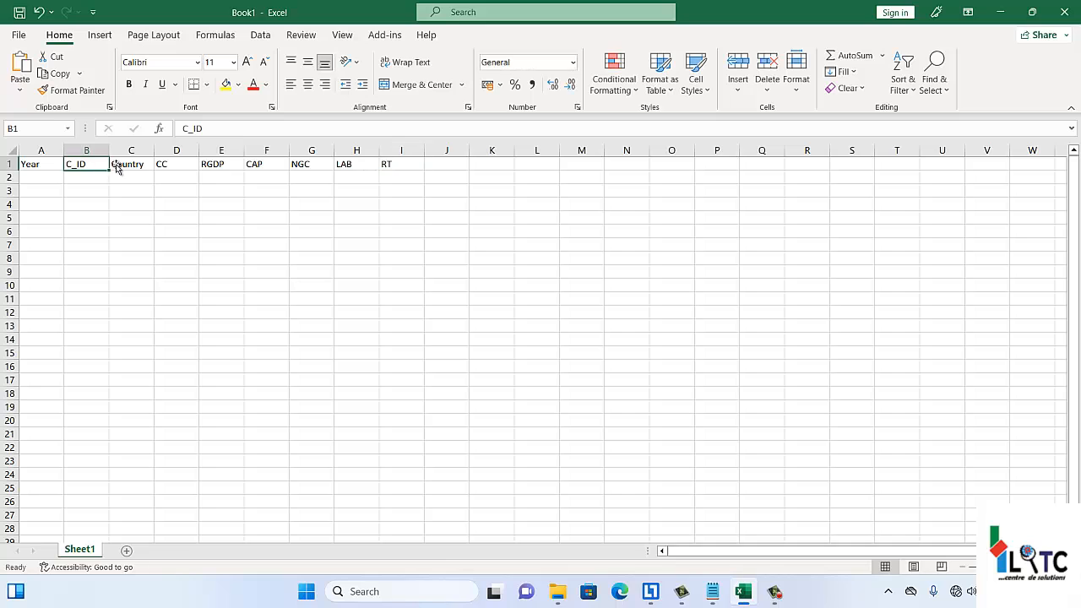
click(135, 165)
click(160, 165)
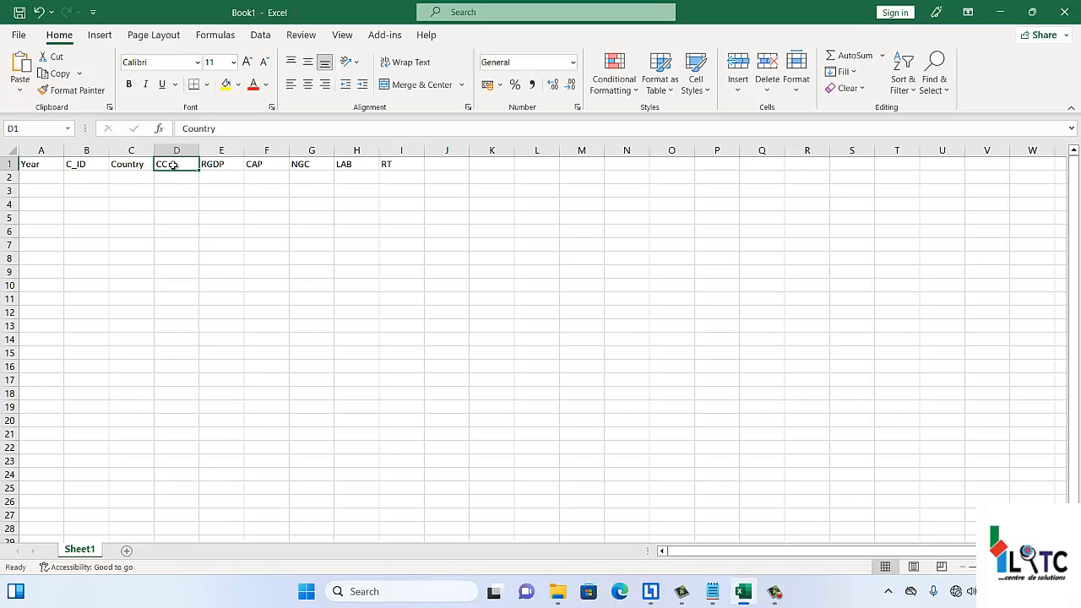
click(228, 167)
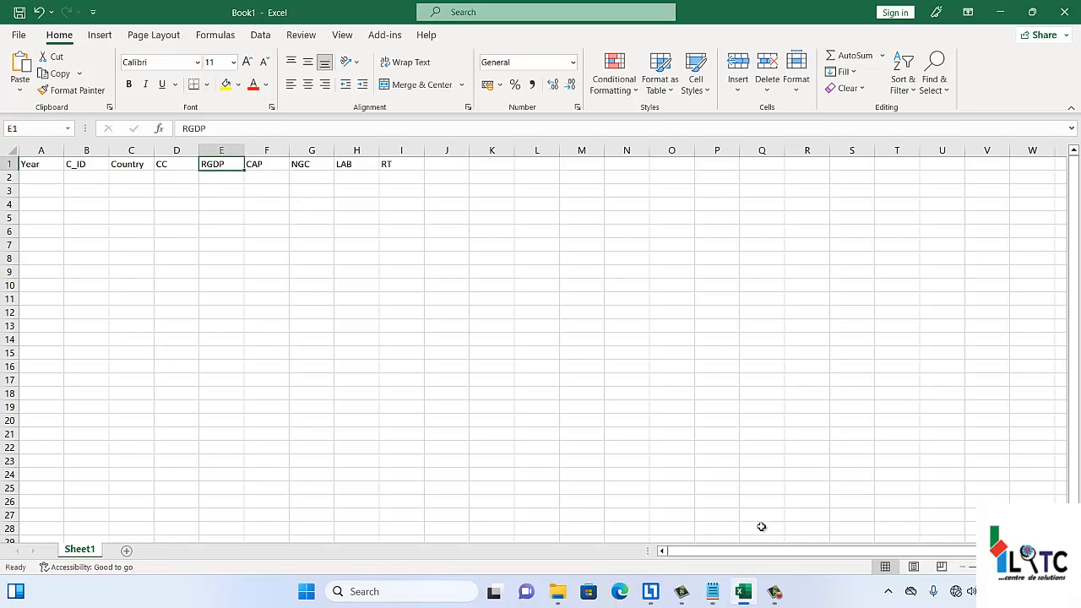
click(774, 591)
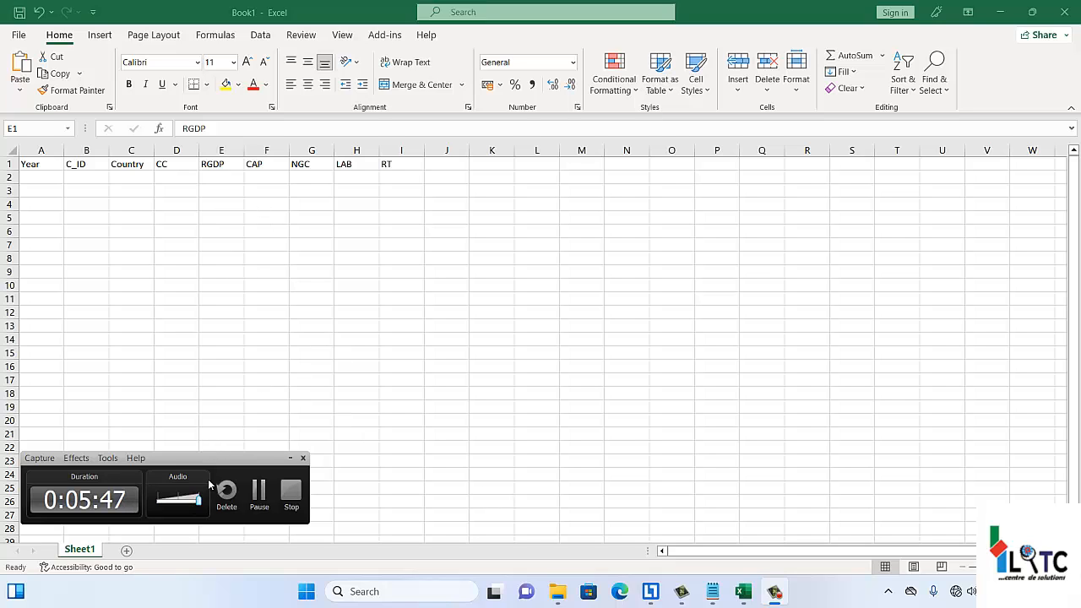
click(289, 458)
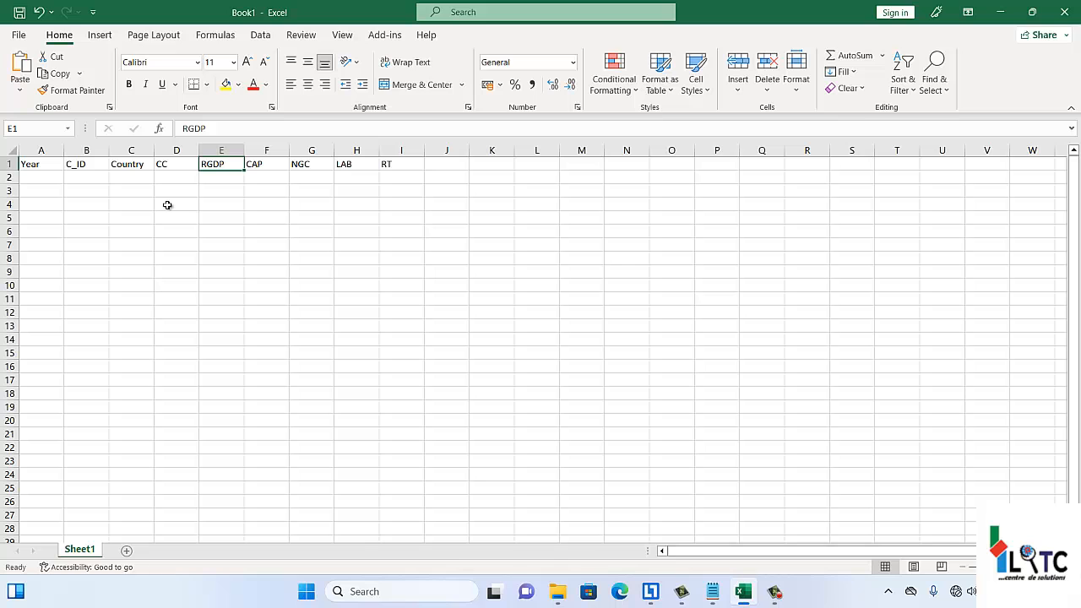
Save the workbook as Book1 in the YouTube folder on the Desktop, as an Excel Workbook.
click(20, 36)
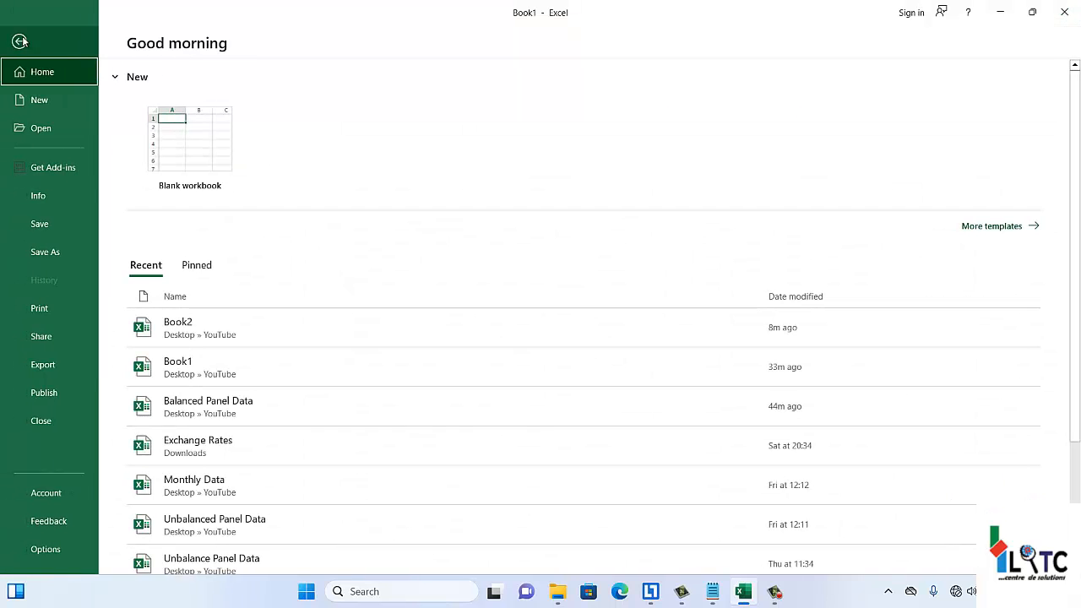
click(54, 227)
click(397, 201)
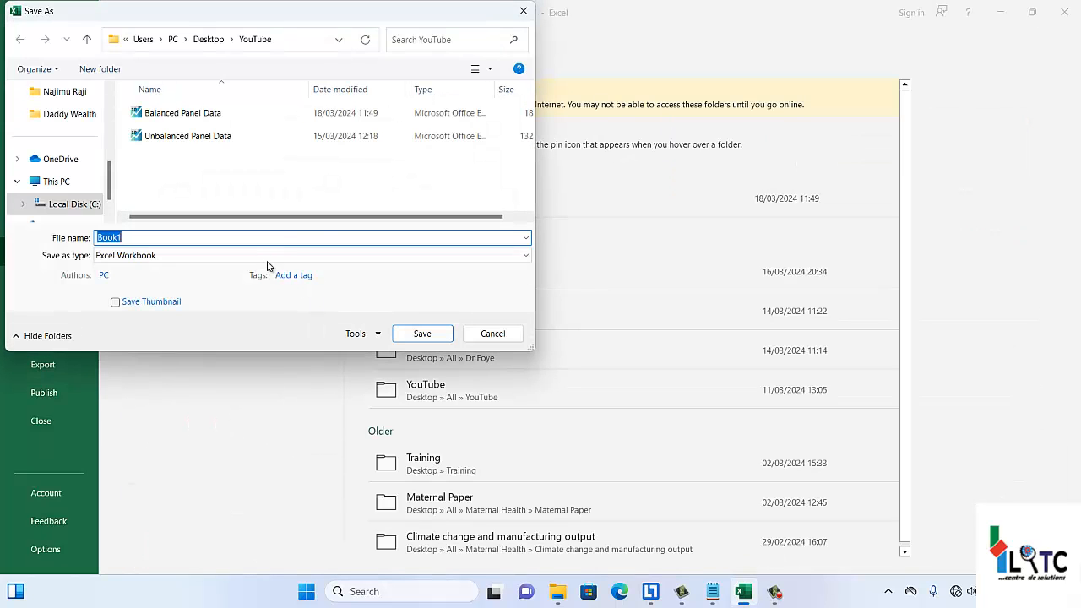
click(429, 335)
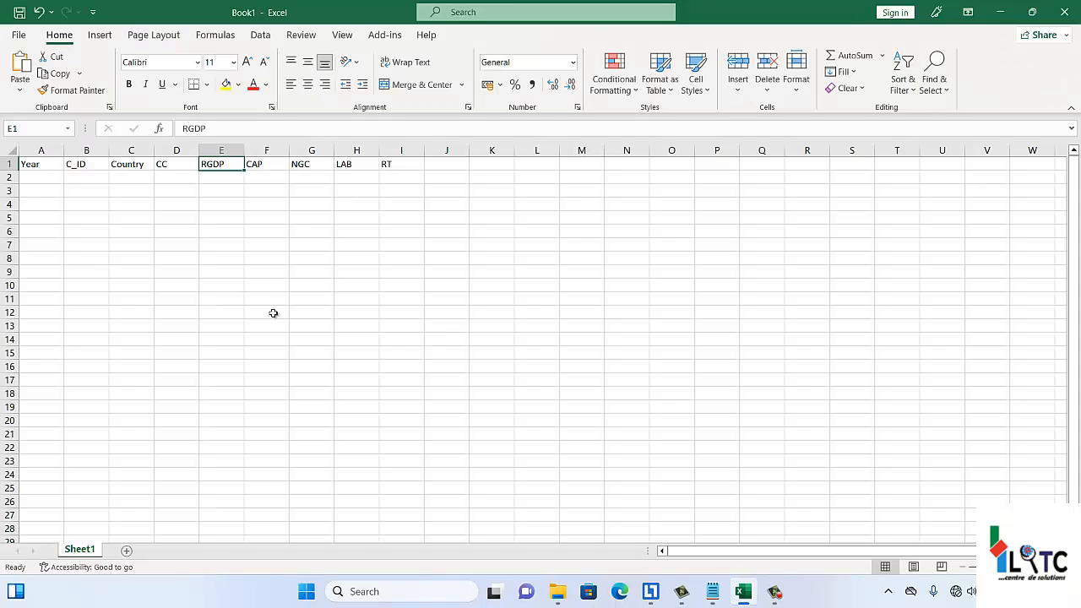
Fill row 2 with year 1998, C_ID 1, country Nigeria and country code NGA.
click(47, 176)
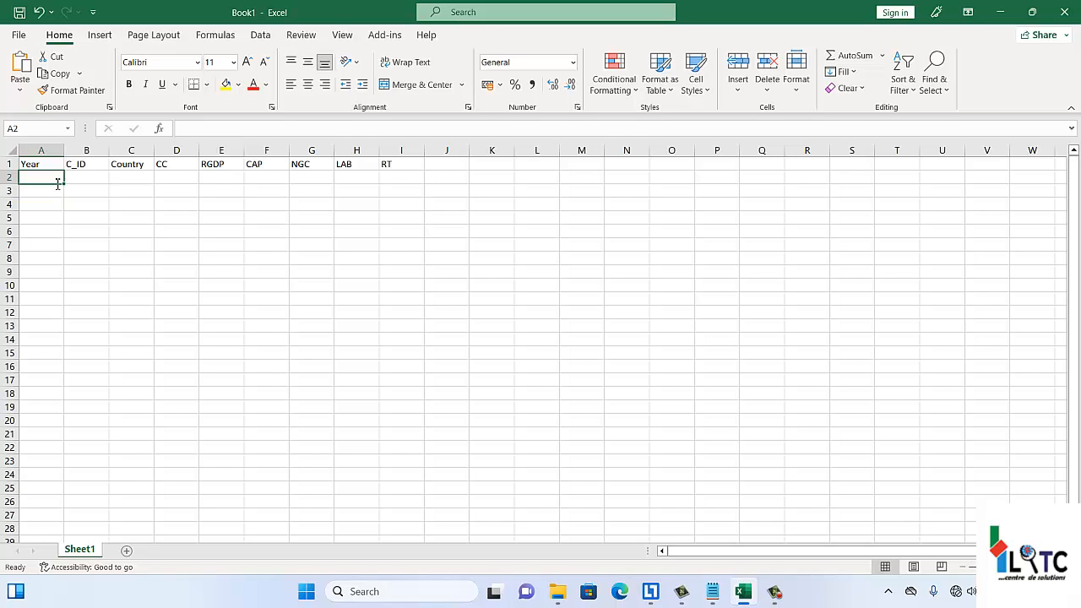
text(1998)
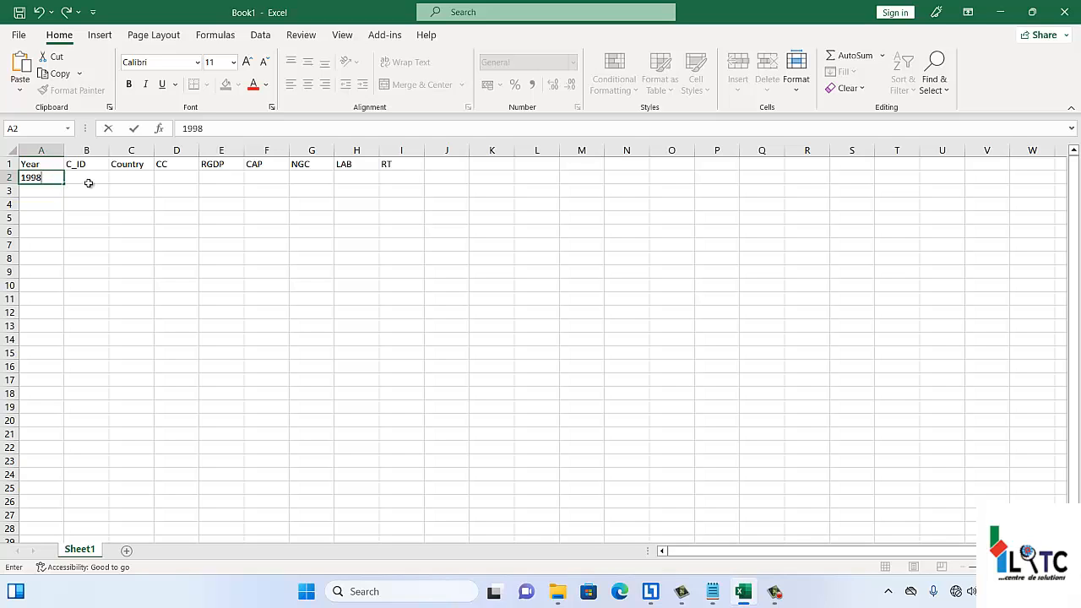
click(88, 183)
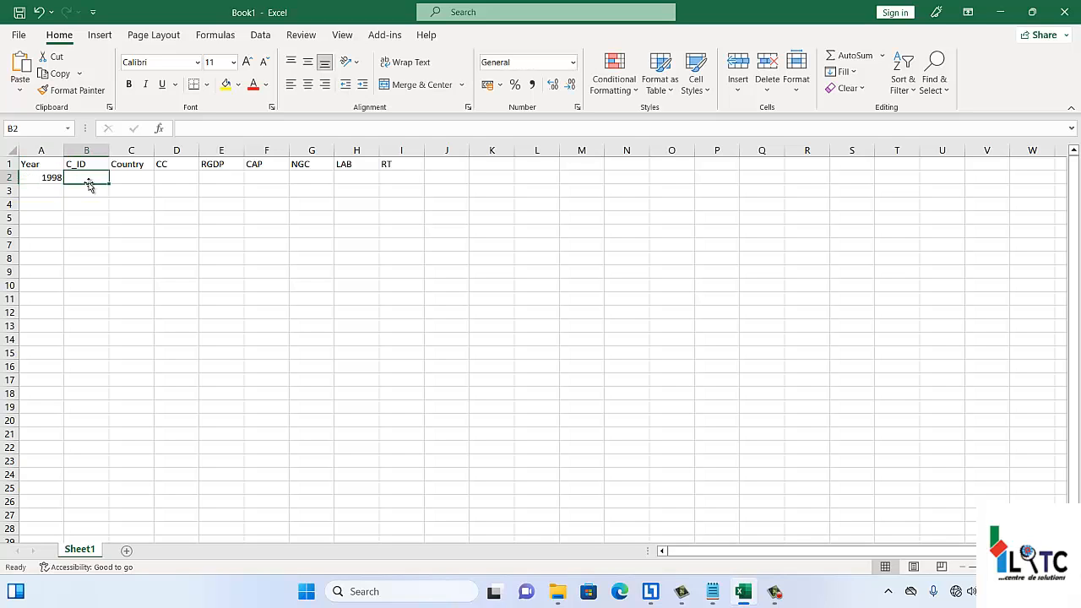
text(1)
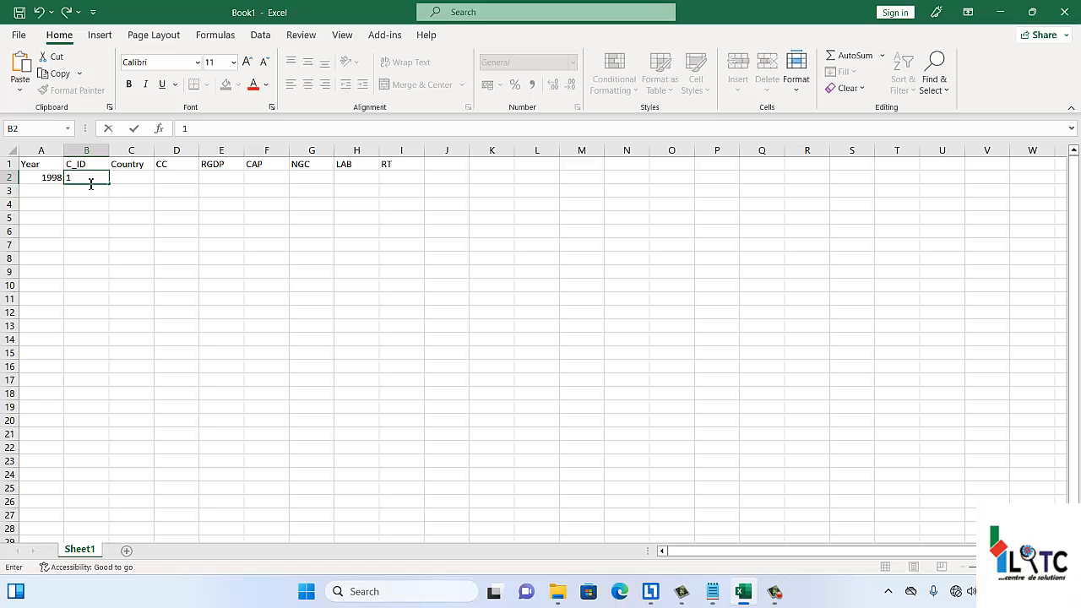
click(128, 178)
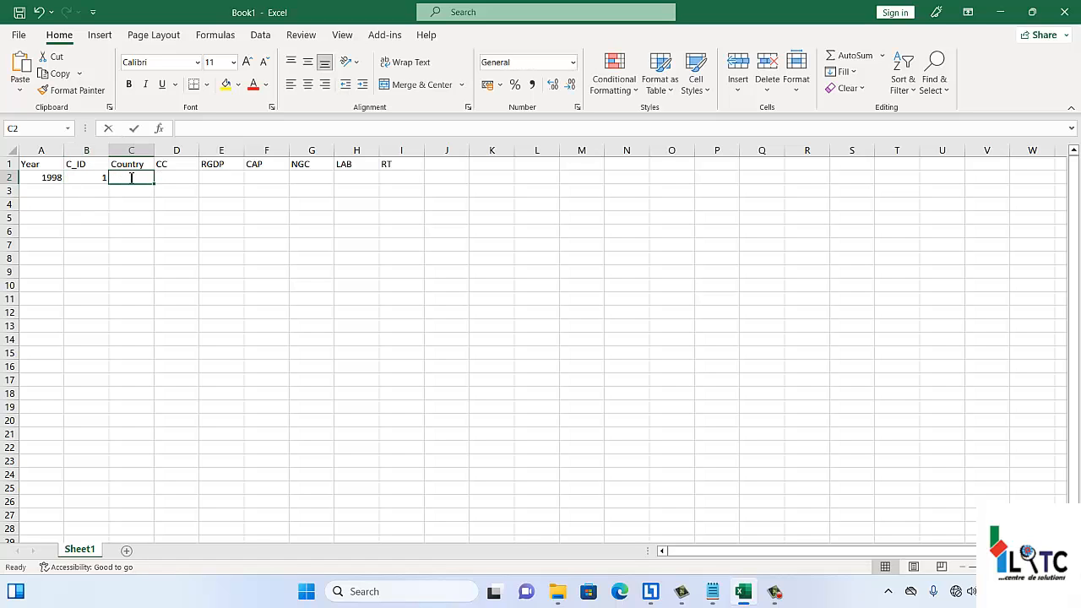
text(Nigeria)
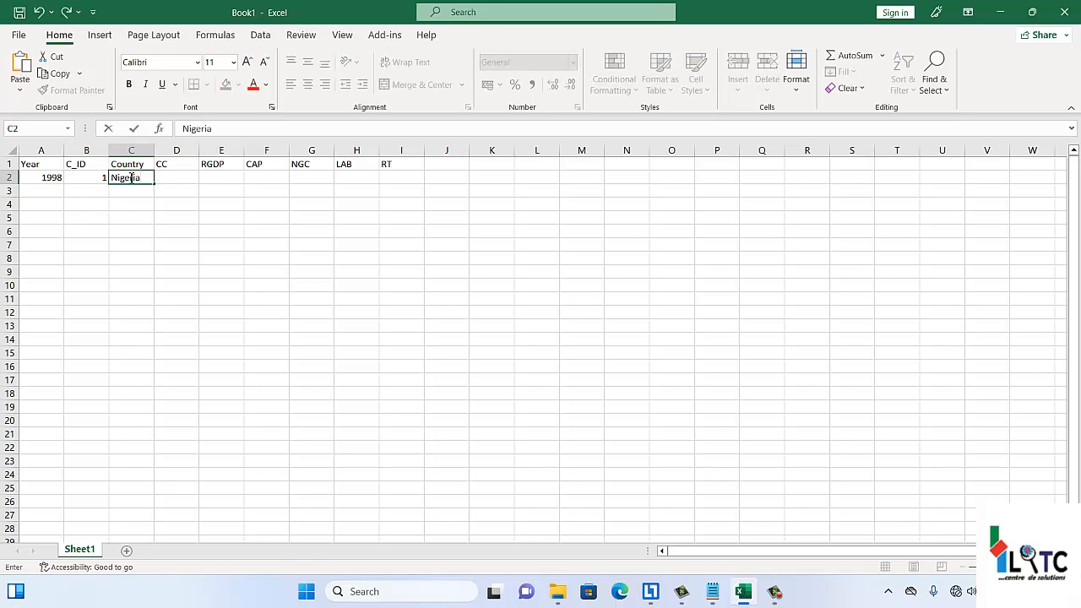
key(Tab)
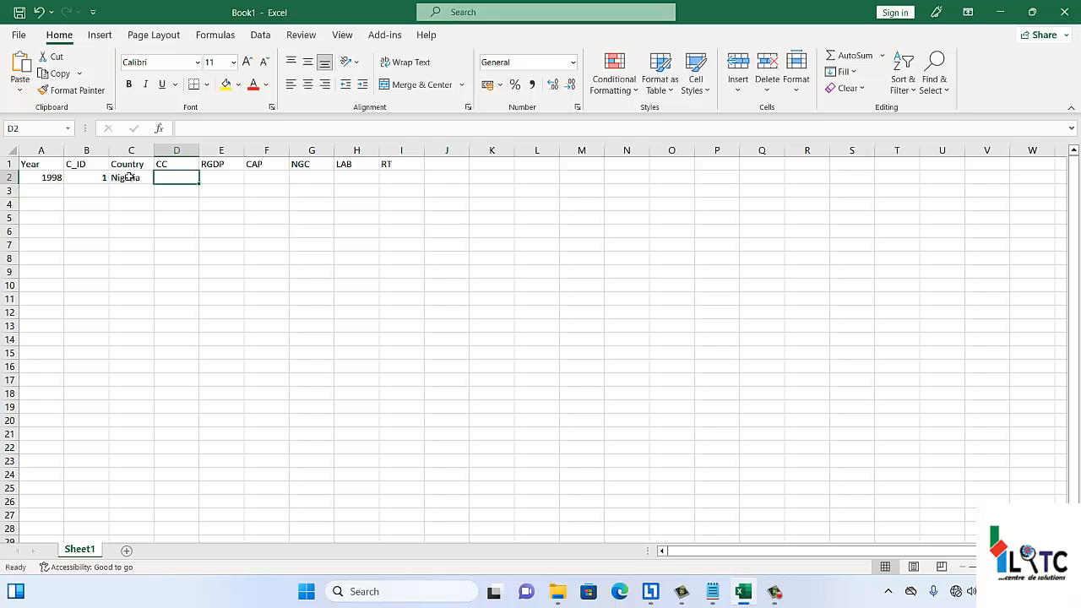
text(NG)
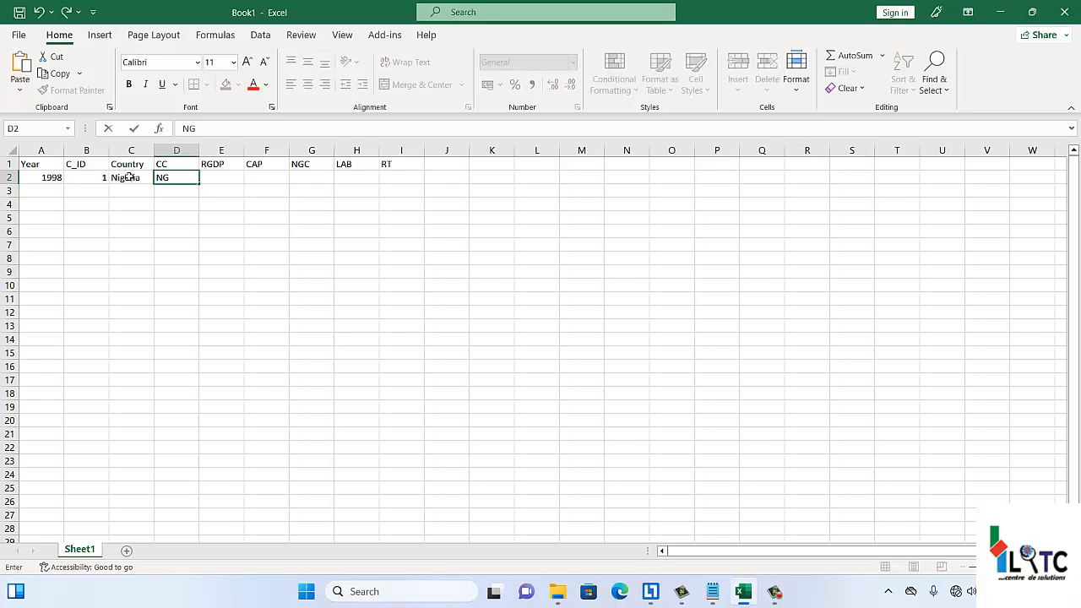
text(A)
click(93, 174)
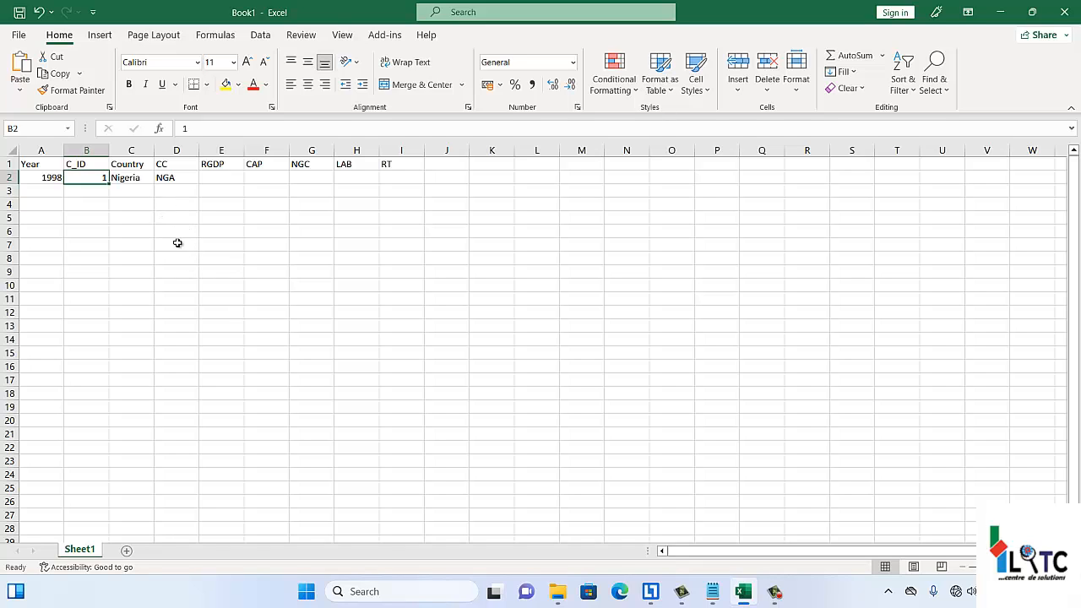
click(172, 358)
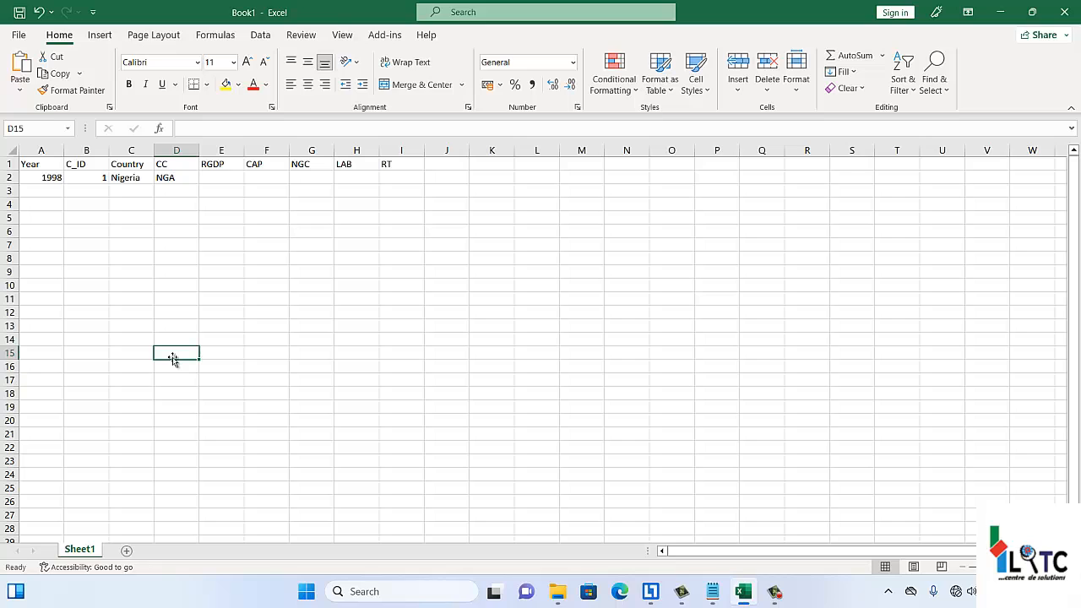
text(Z)
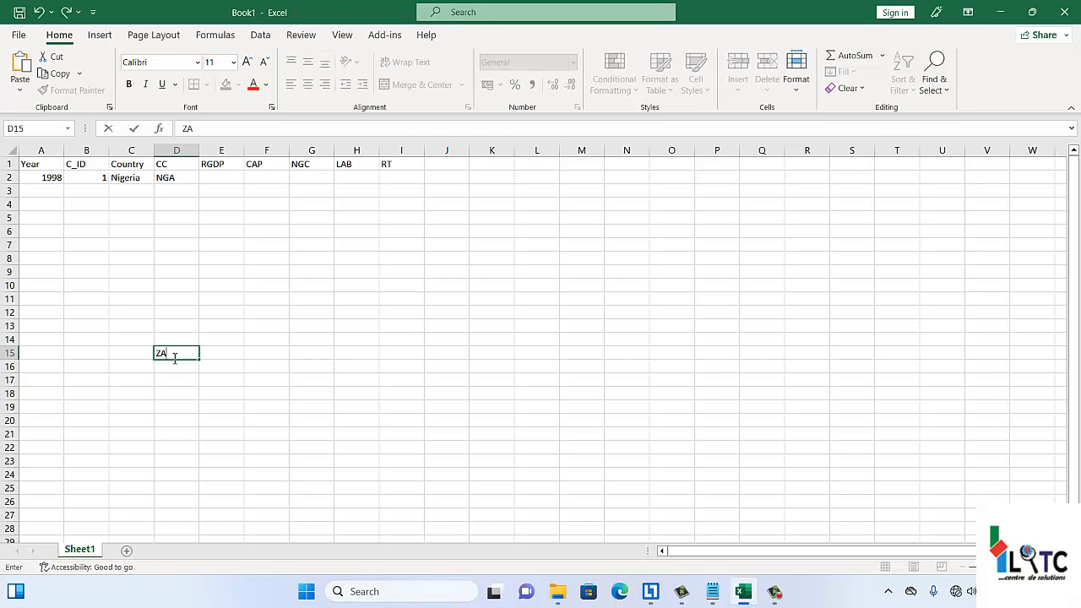
text(AF)
key(BackSpace)
key(BackSpace)
Enter 1999 as the year in cell A3, and replace it with 1998.
click(52, 178)
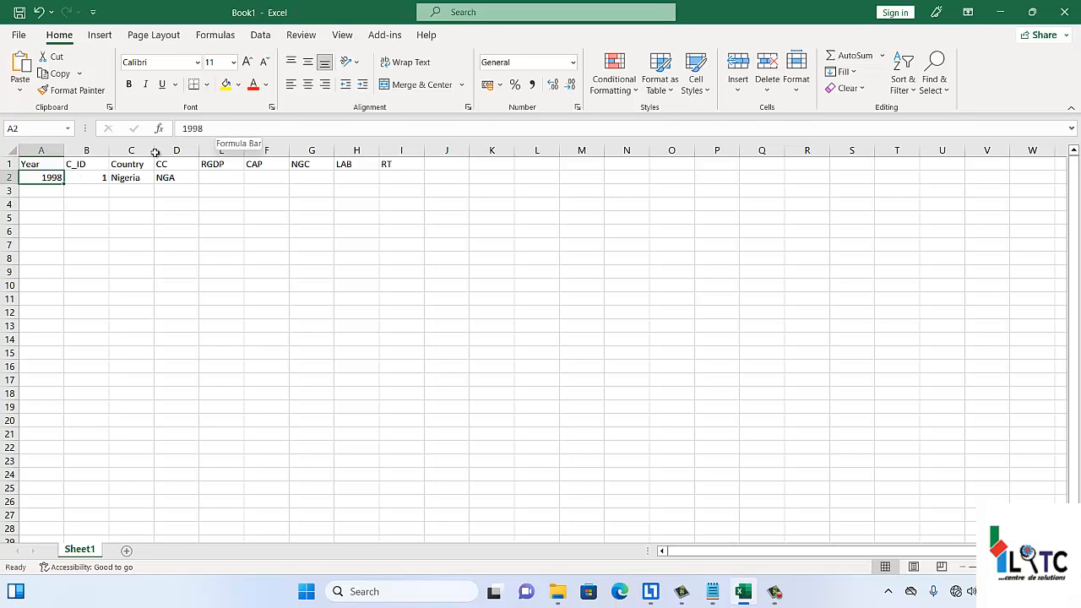
click(51, 190)
text(1999)
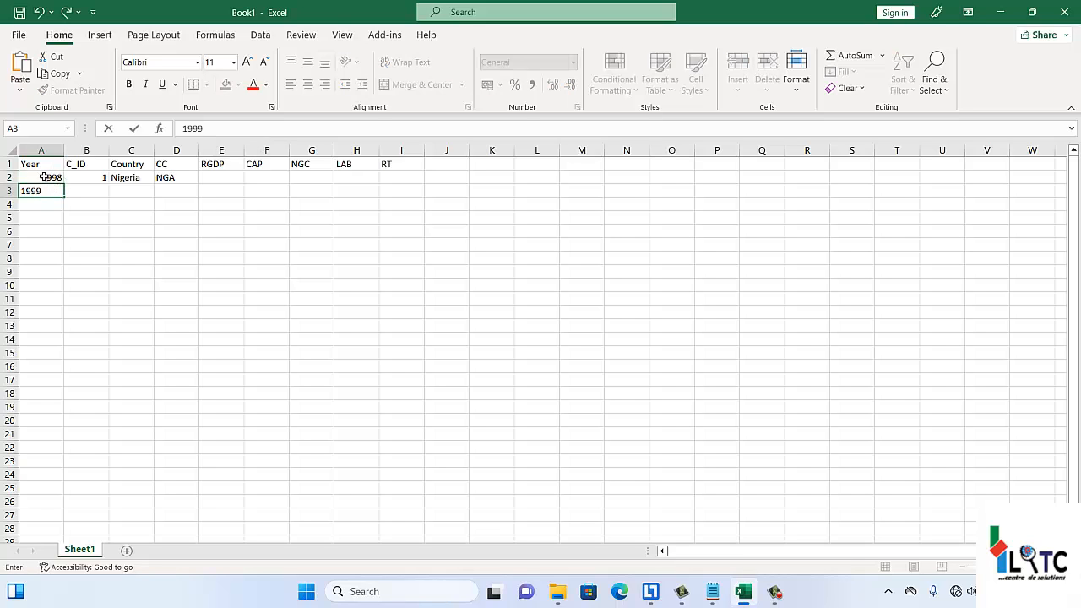
click(48, 176)
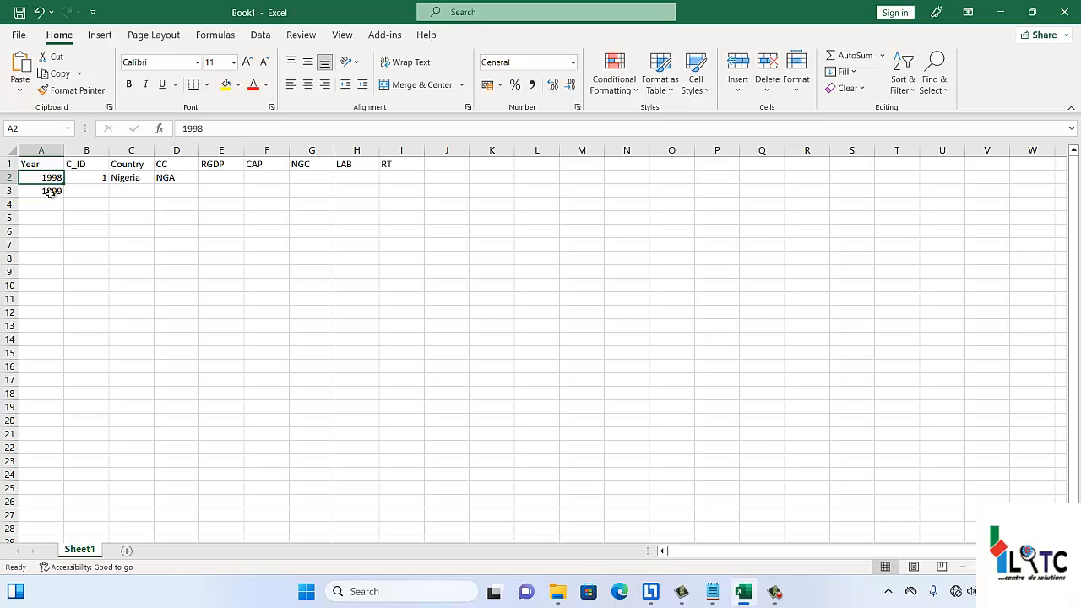
click(51, 193)
text(1998)
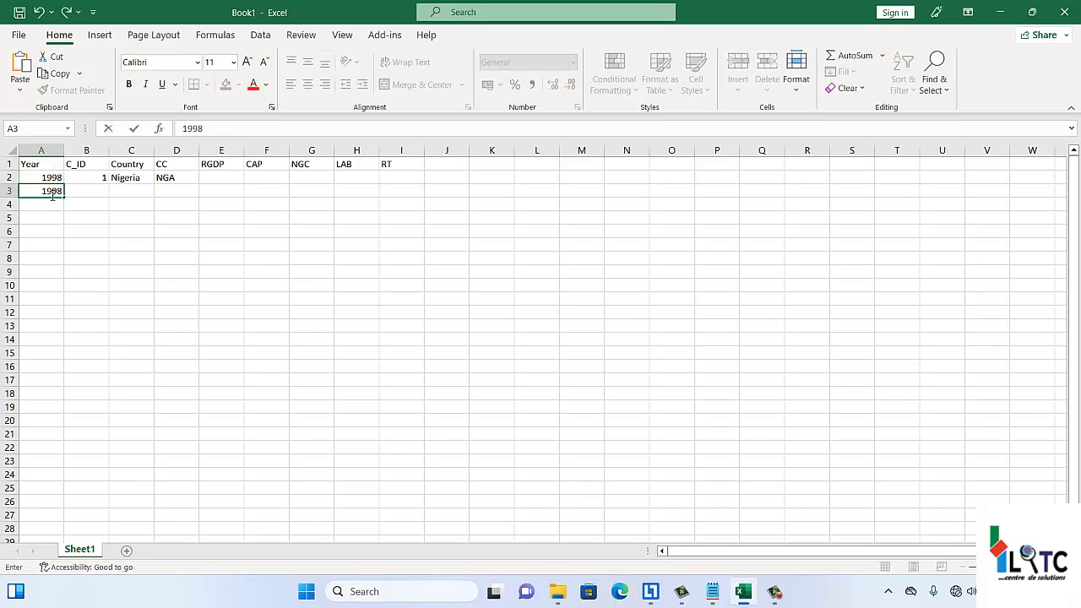
Rewrite the years in cells A2 and A3 as the monthly dates 1998M01 and 1998M02.
click(50, 177)
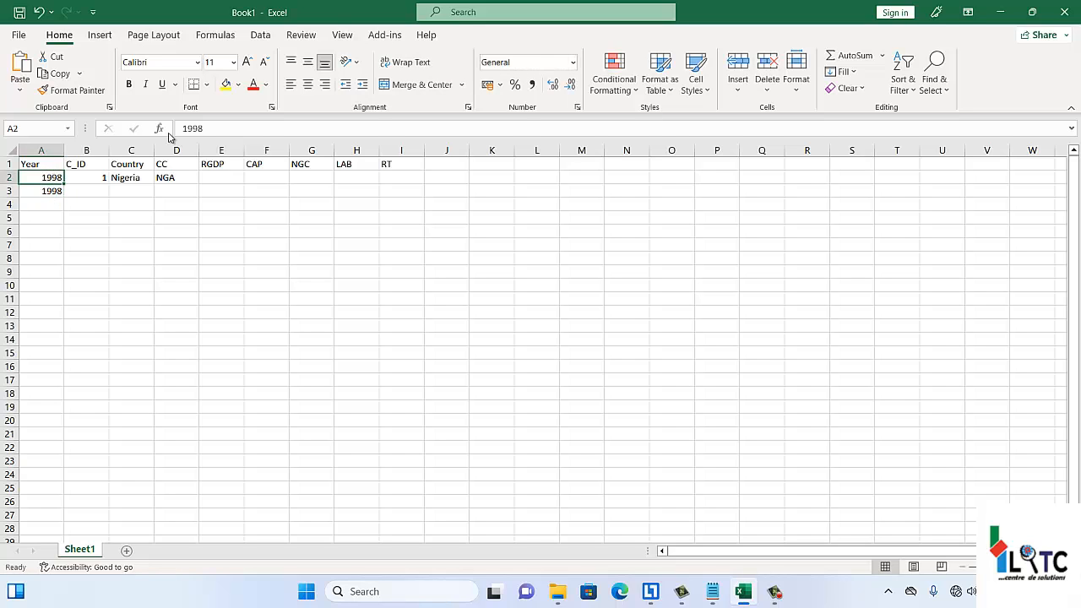
click(206, 130)
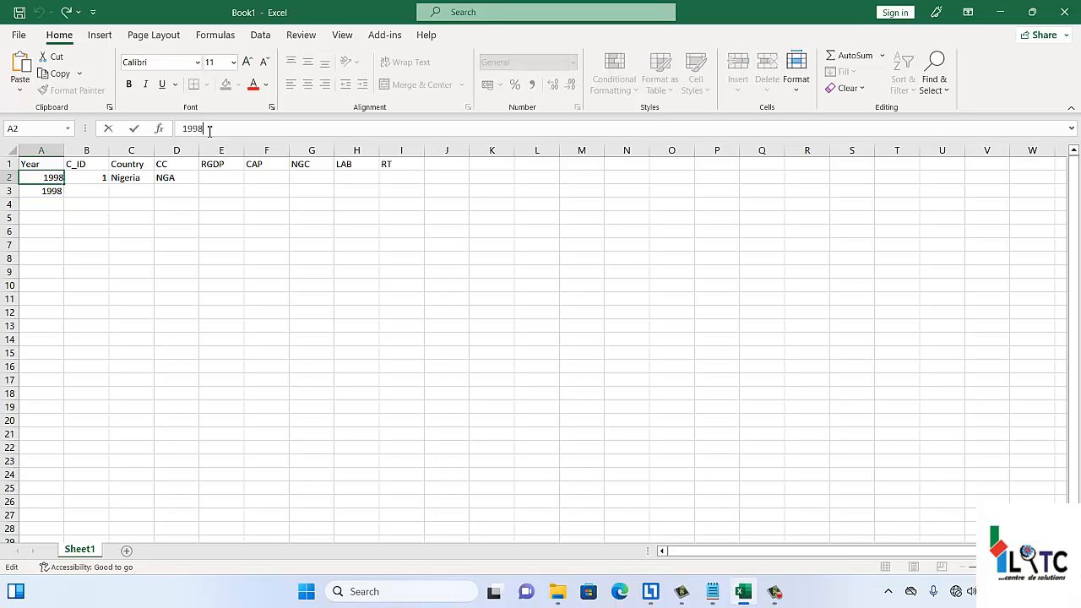
text(M01)
click(52, 192)
click(221, 128)
text(M01)
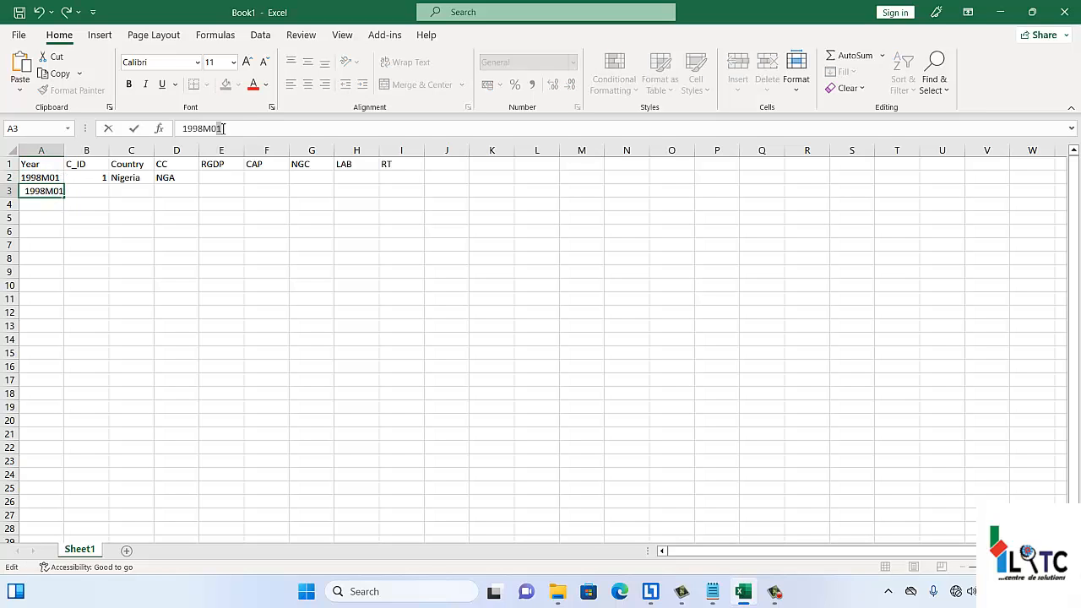
key(BackSpace)
text(2)
click(59, 205)
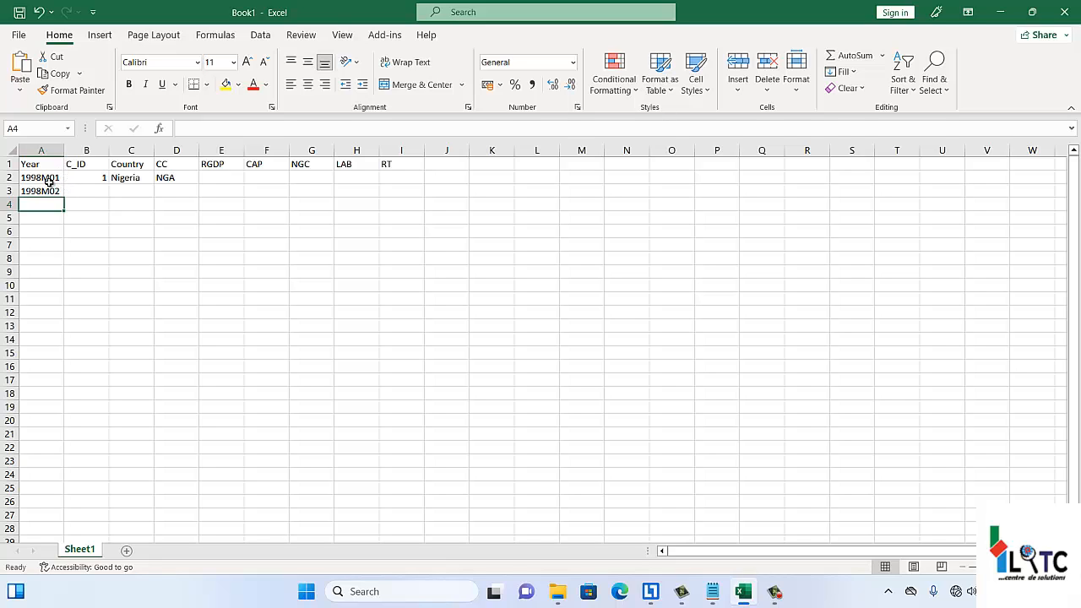
Change the monthly dates in cells A2 and A3 to the quarterly dates 1998Q1 and 1998Q2.
click(49, 179)
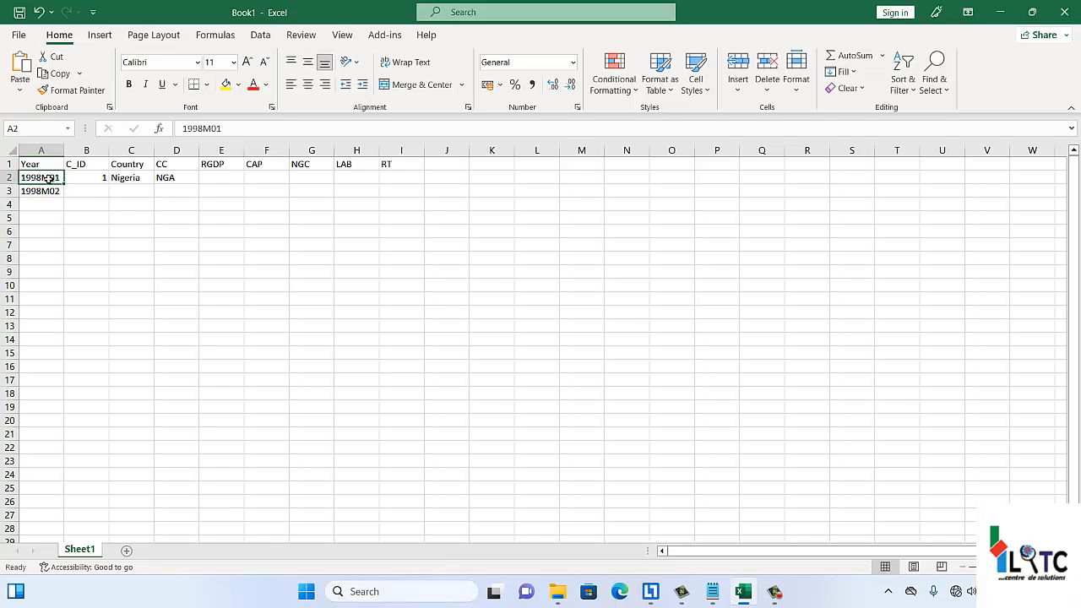
click(237, 128)
key(BackSpace)
key(BackSpace)
key(BackSpace)
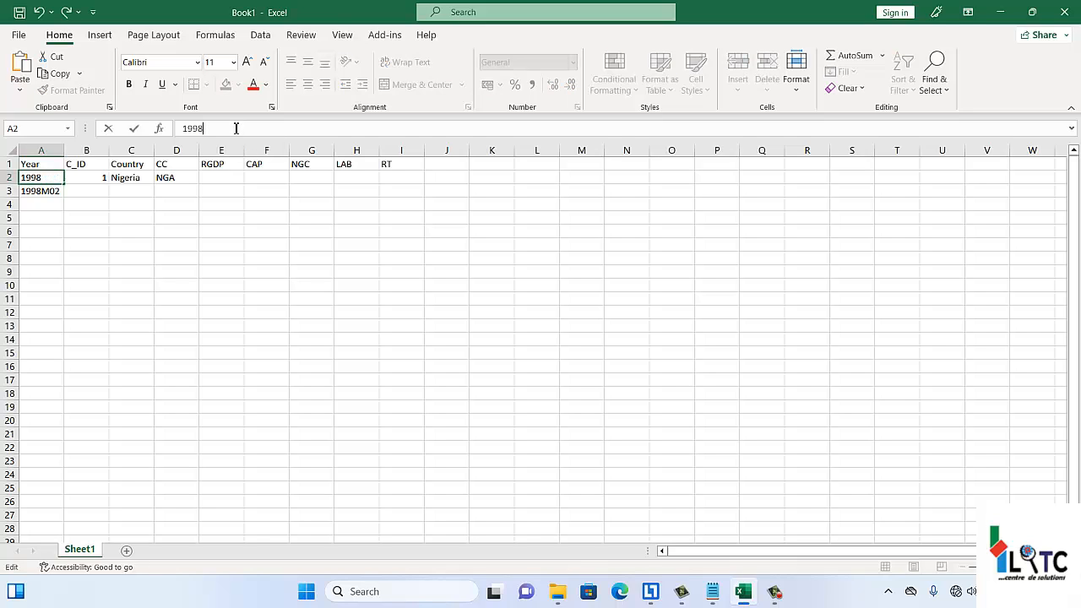
text(Q1)
click(51, 190)
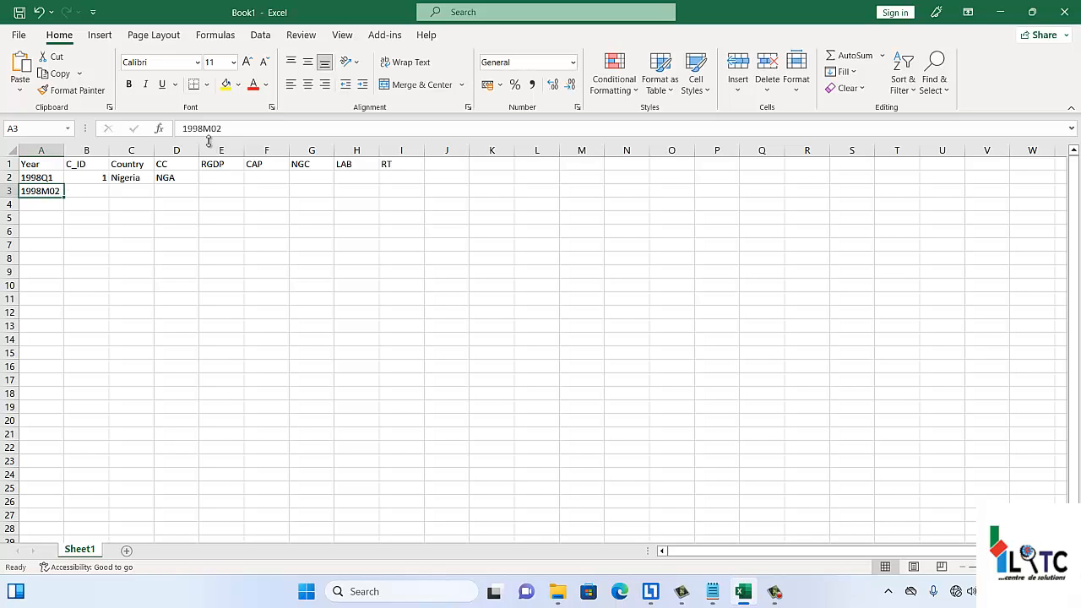
click(240, 129)
key(BackSpace)
key(BackSpace)
key(BackSpace)
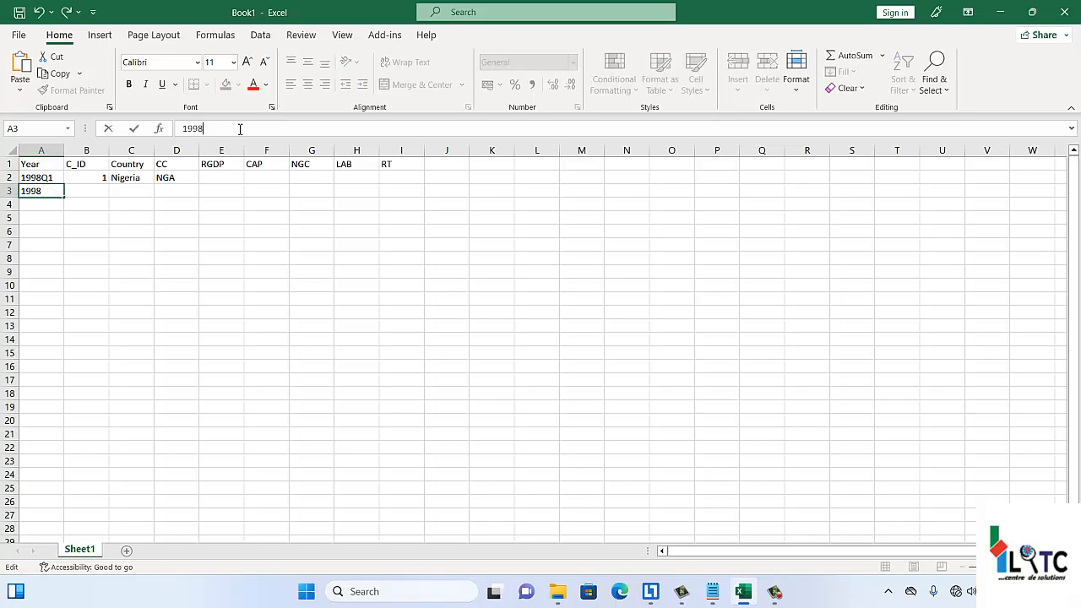
text(Q2)
Clear the date in cell A3 and set cell A2 to the annual value 1998.
click(36, 183)
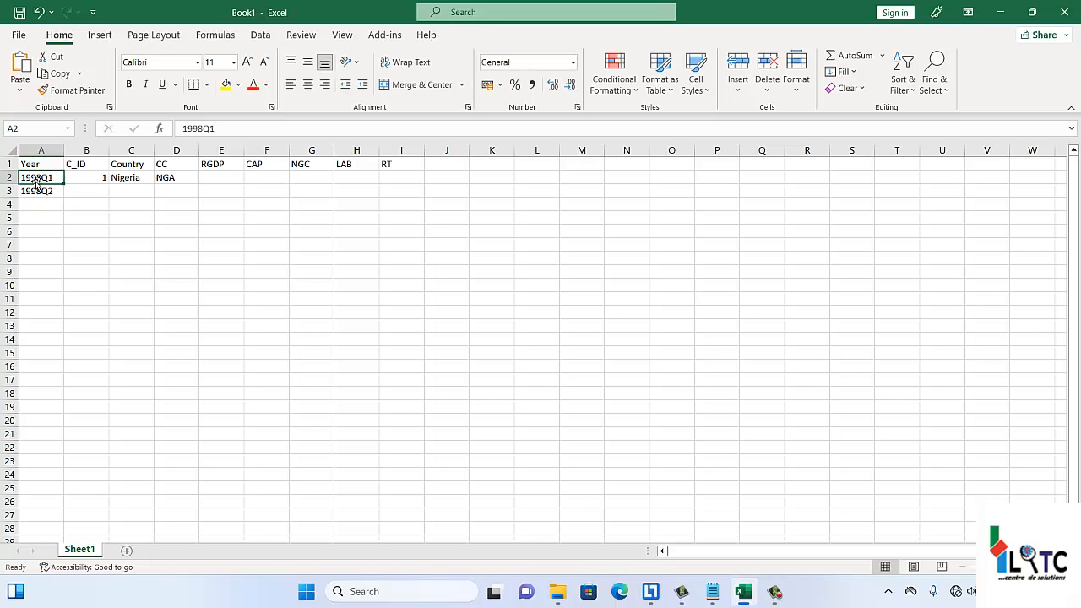
click(36, 190)
key(Delete)
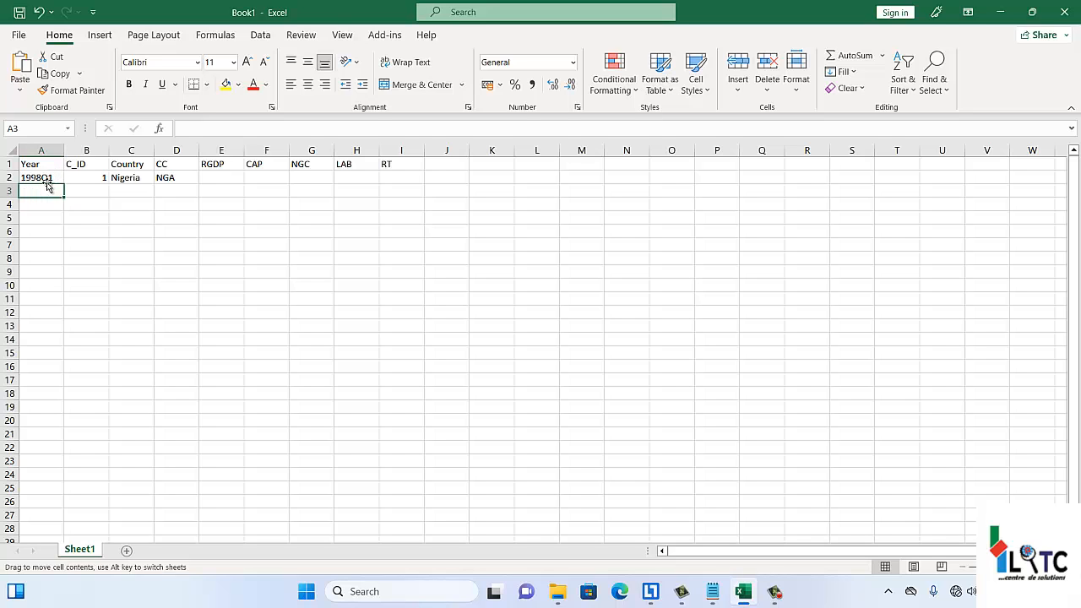
drag(42, 178, 238, 135)
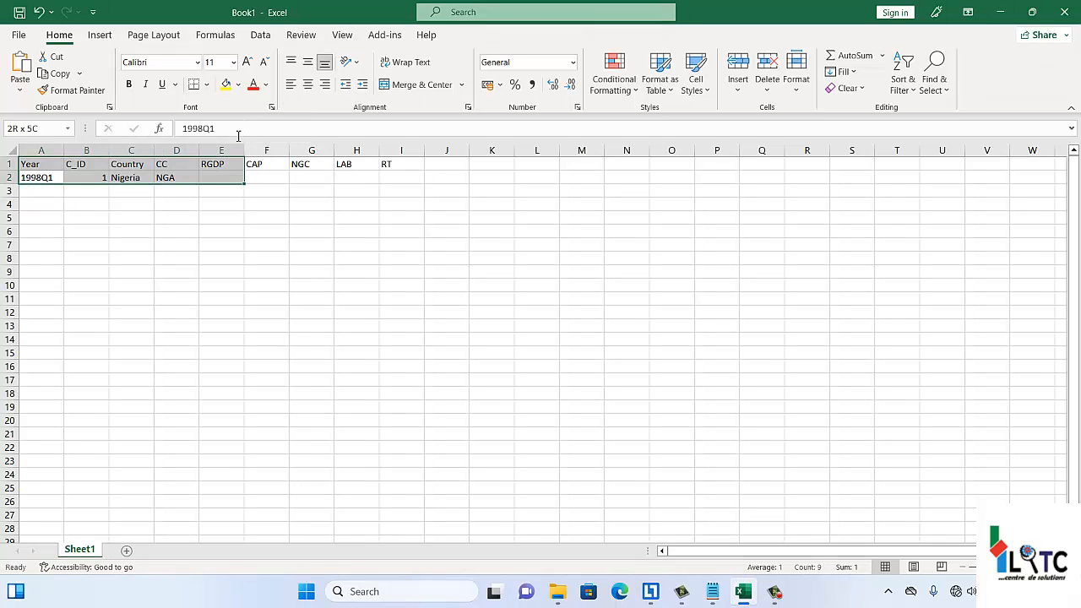
click(239, 132)
key(BackSpace)
key(BackSpace)
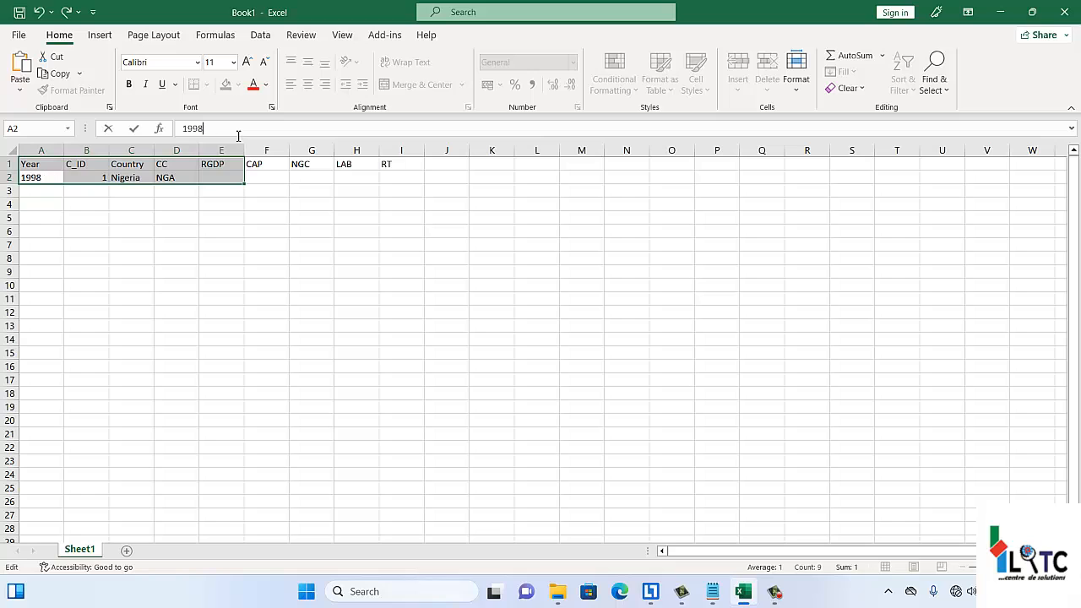
click(131, 192)
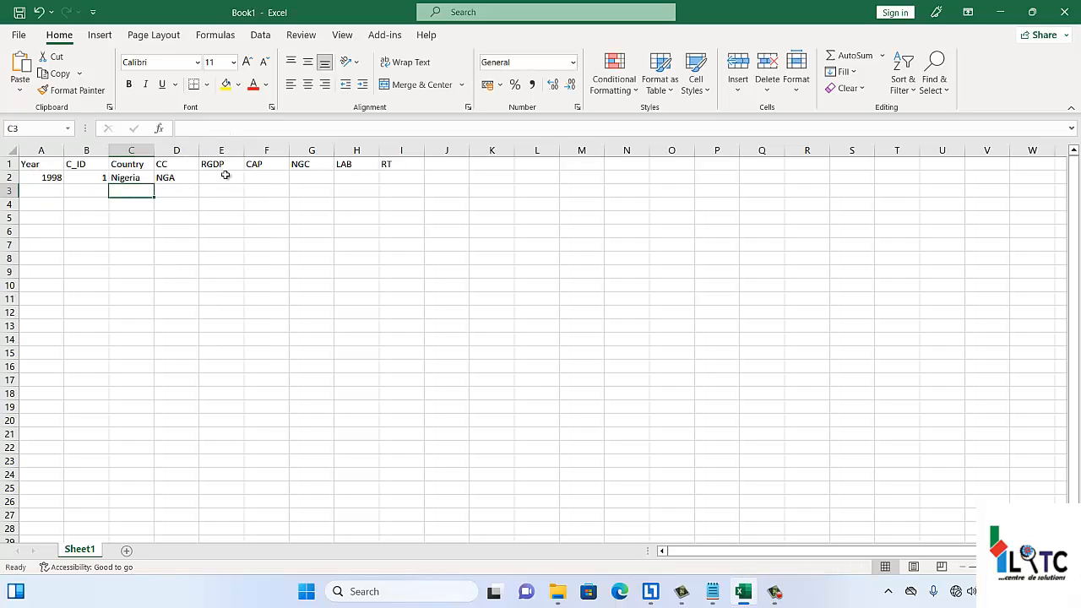
click(227, 176)
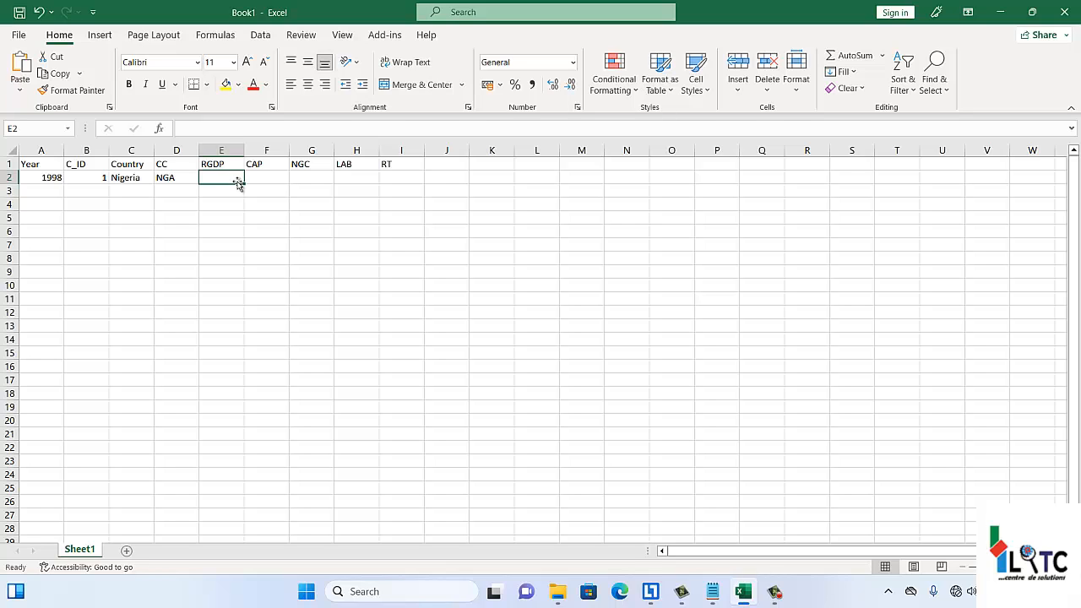
click(255, 182)
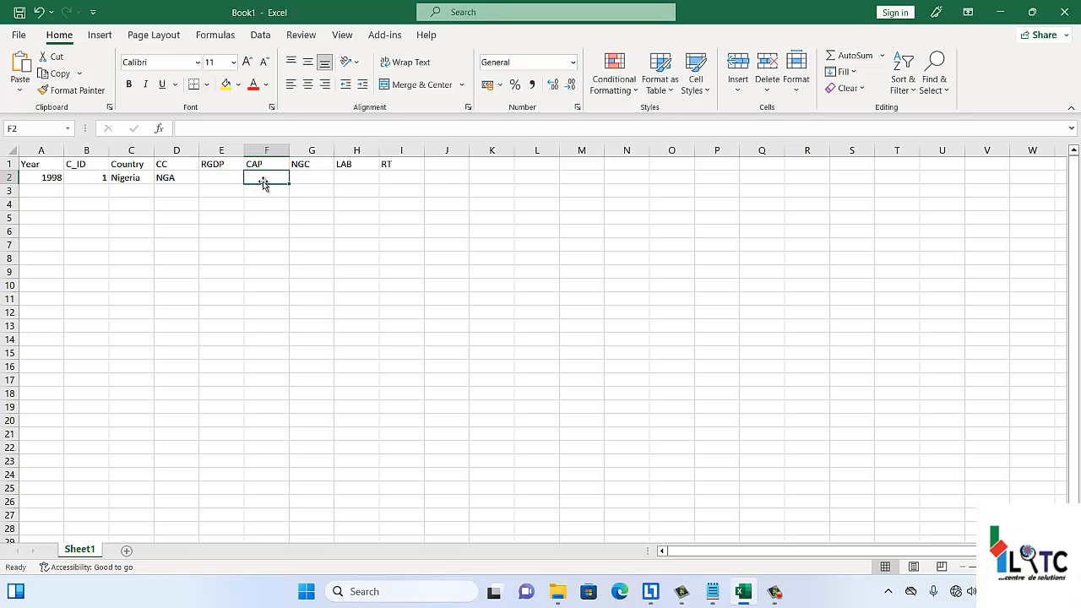
click(307, 181)
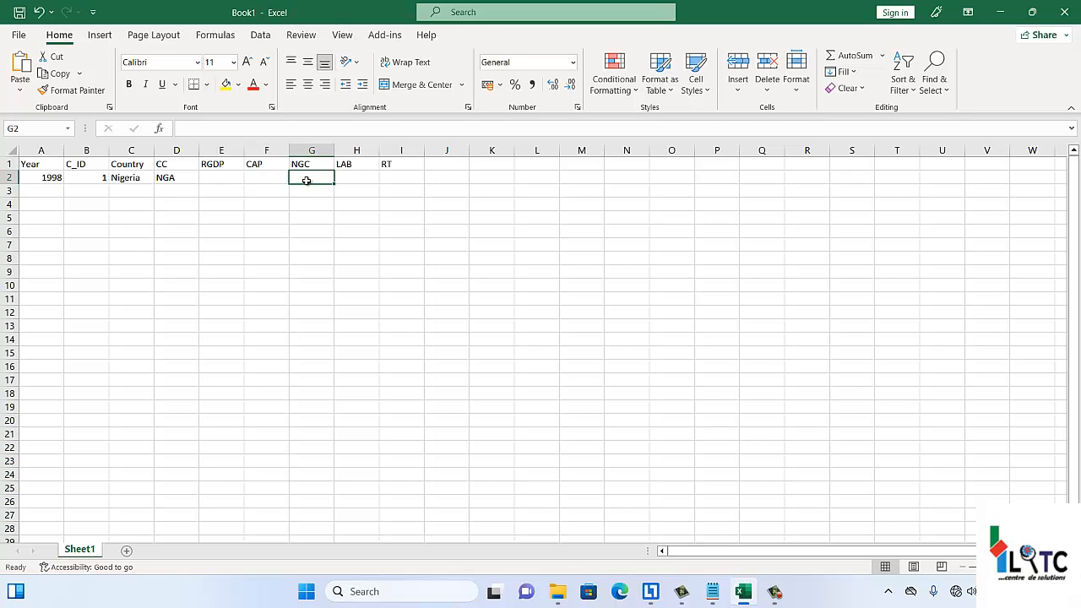
click(356, 180)
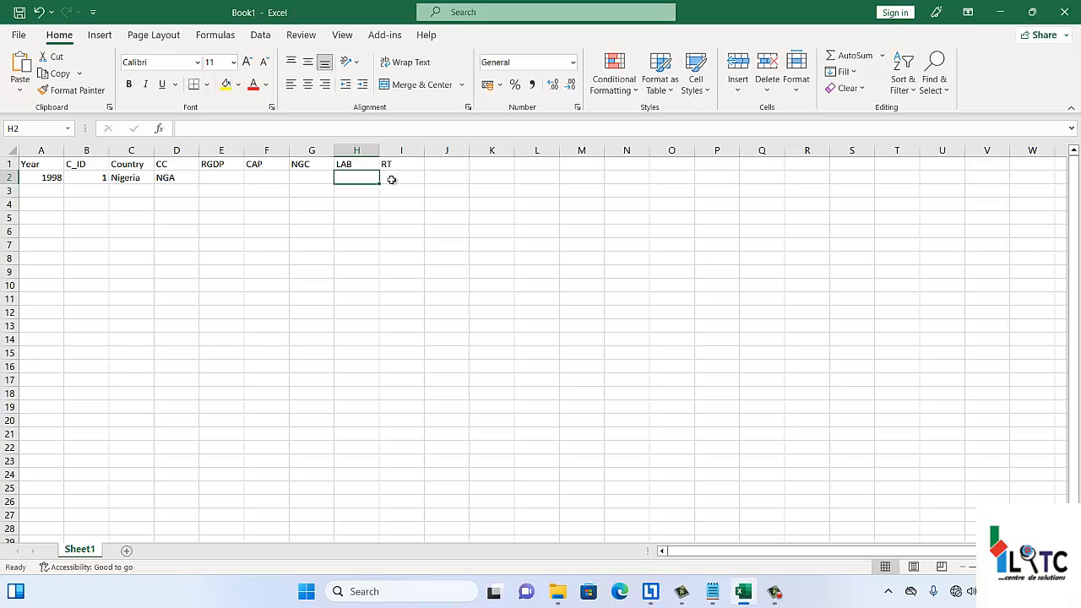
click(398, 180)
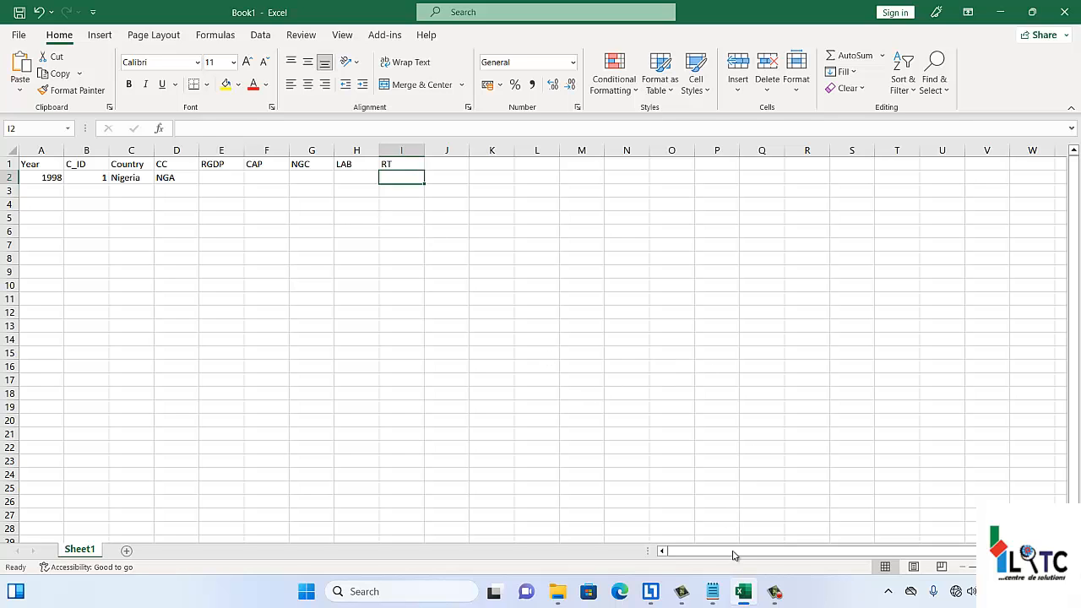
Open the Balanced Panel Data file from the YouTube folder in Excel and switch to its workbook window.
click(558, 595)
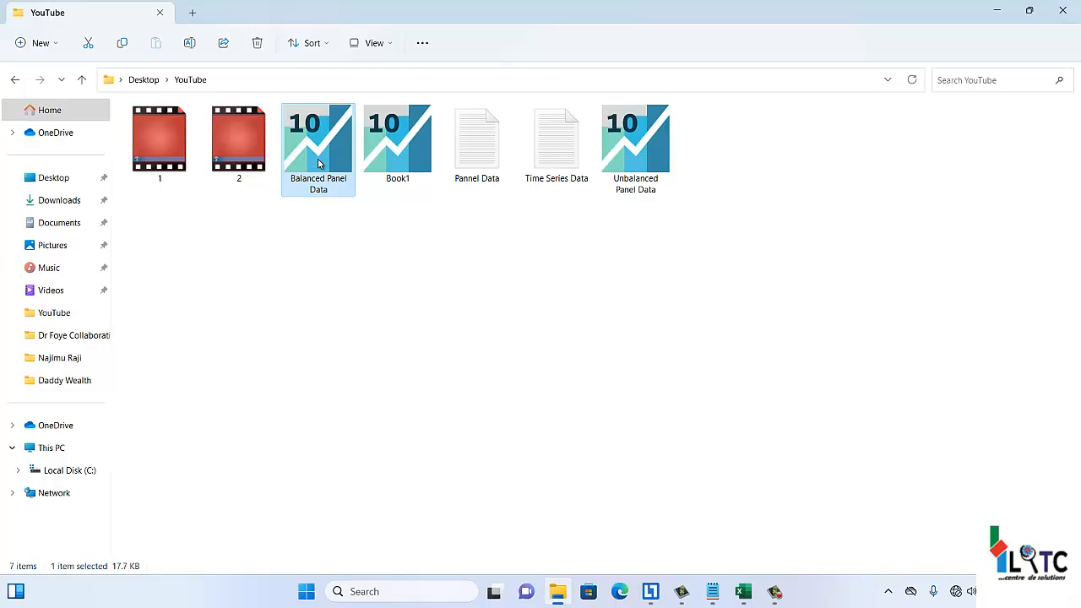
right_click(320, 163)
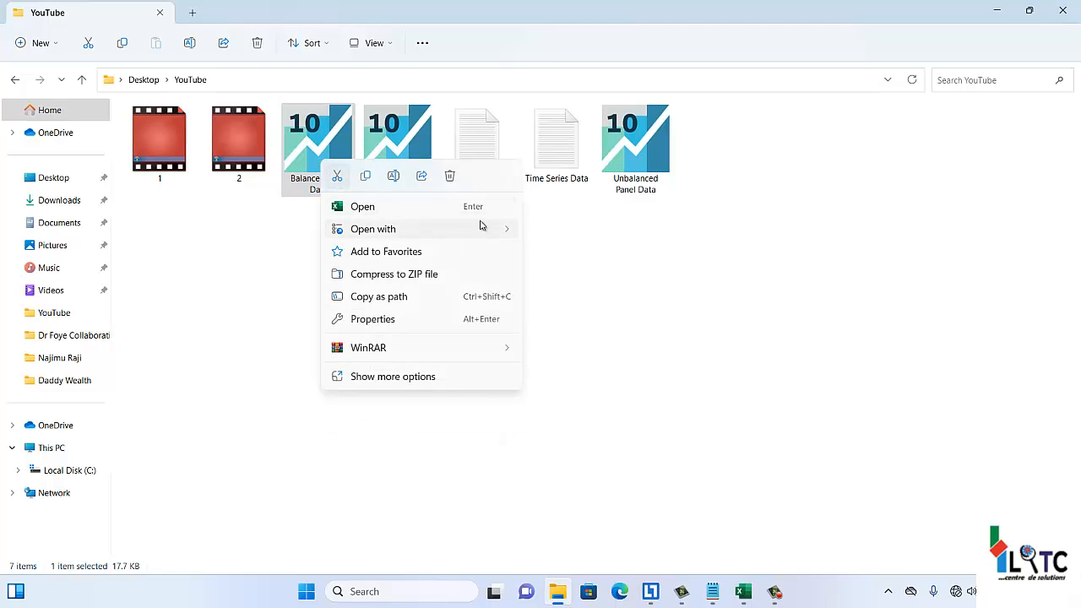
mouse_move(480, 227)
click(554, 253)
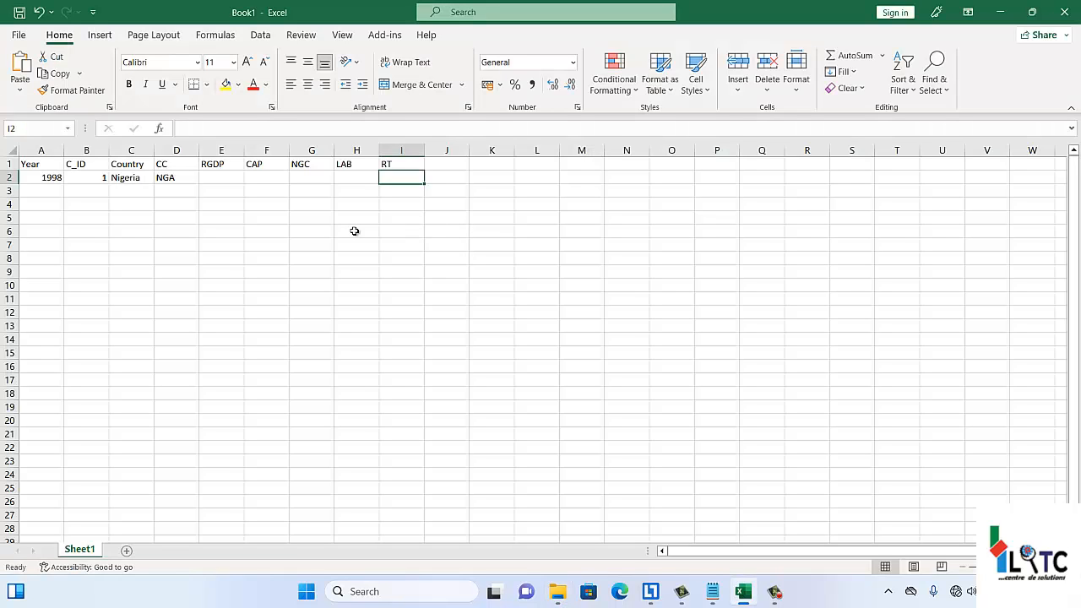
mouse_move(743, 591)
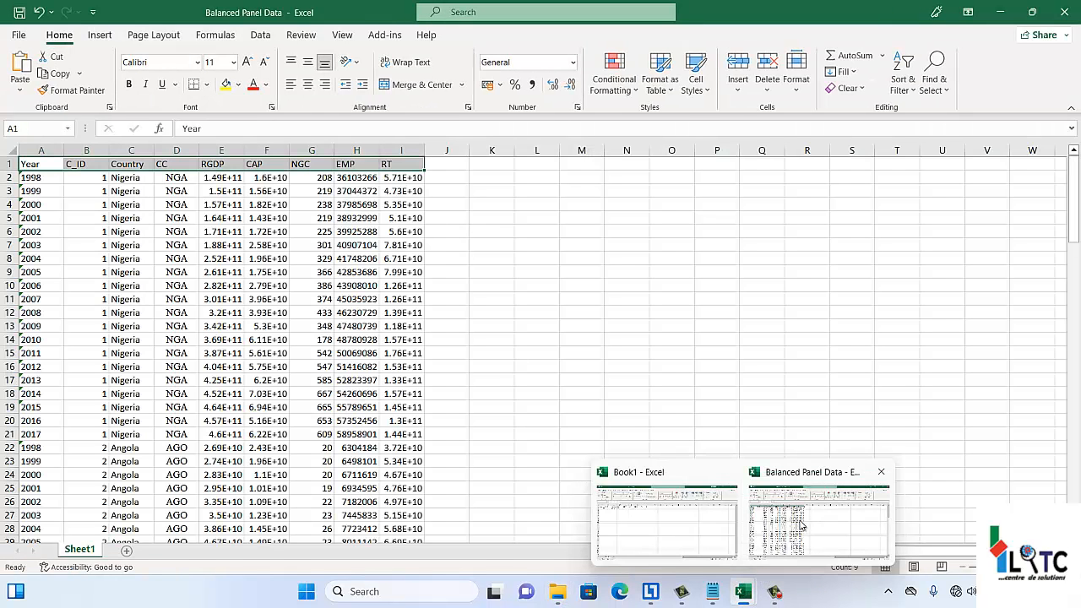
Examine how Nigeria's records are arranged by year, country ID and variable, and where Angola's block of records starts.
click(161, 272)
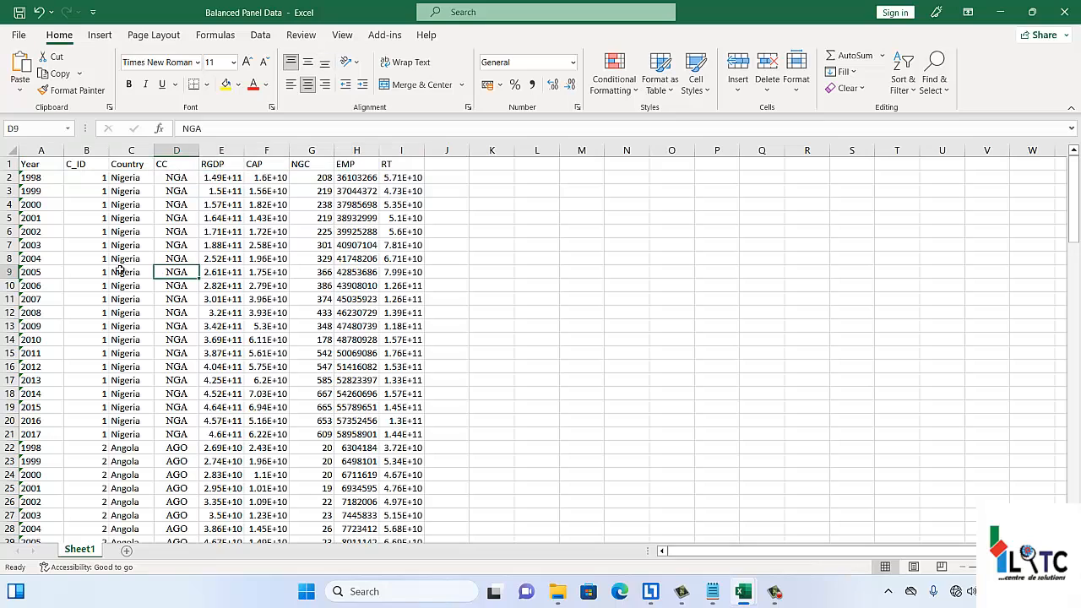
click(40, 179)
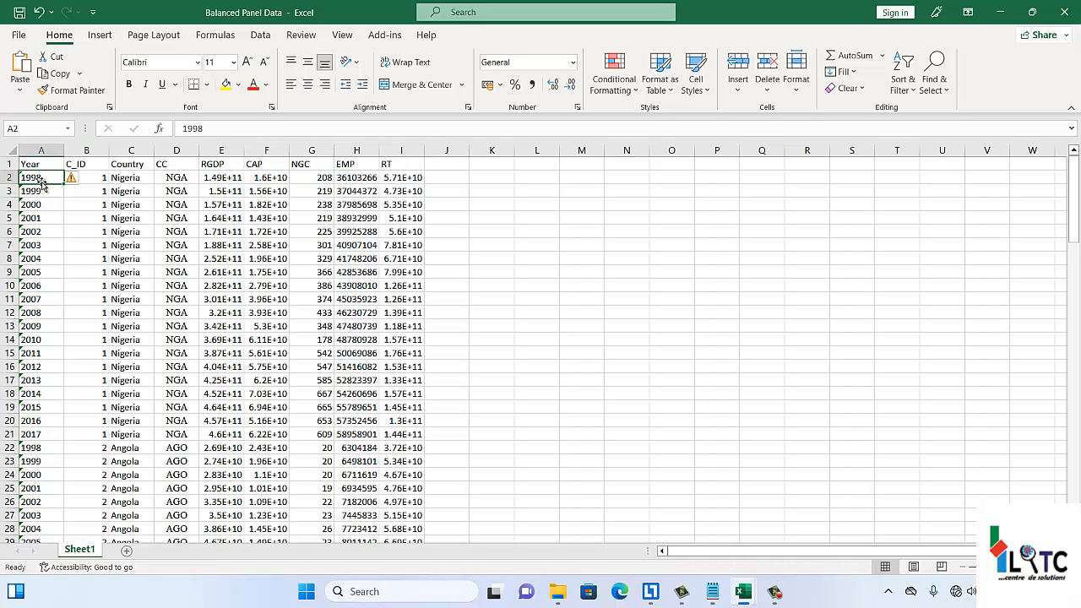
click(99, 179)
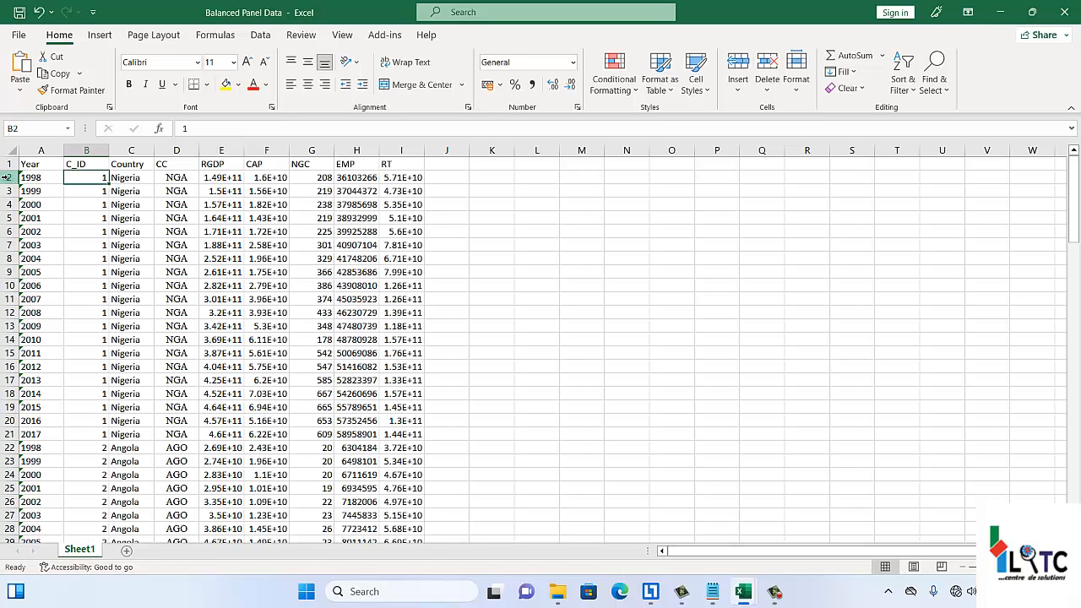
click(30, 177)
drag(29, 177, 417, 450)
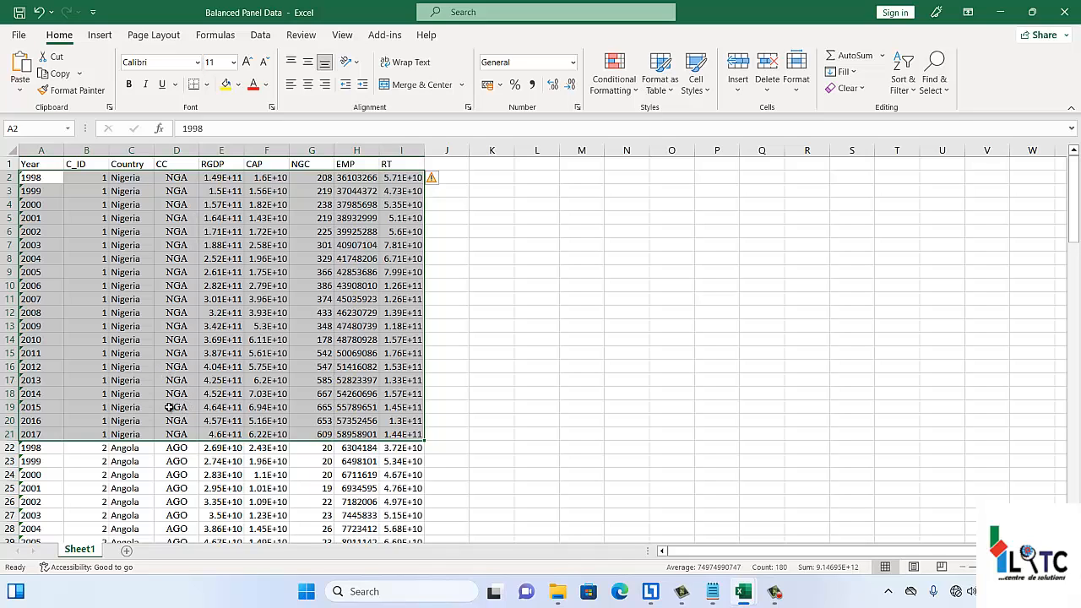
click(47, 434)
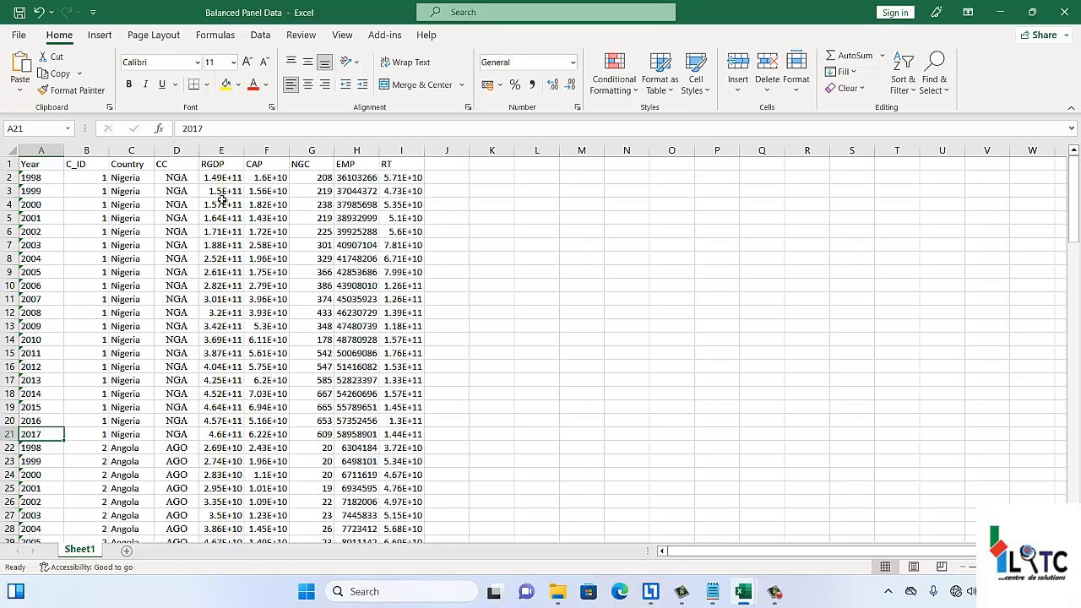
click(215, 179)
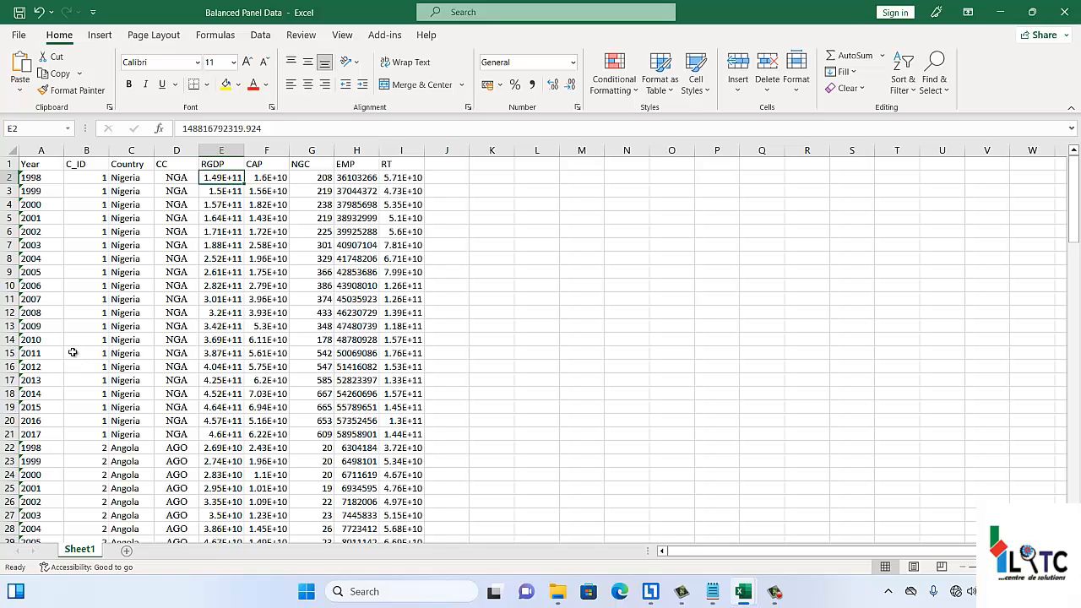
click(25, 449)
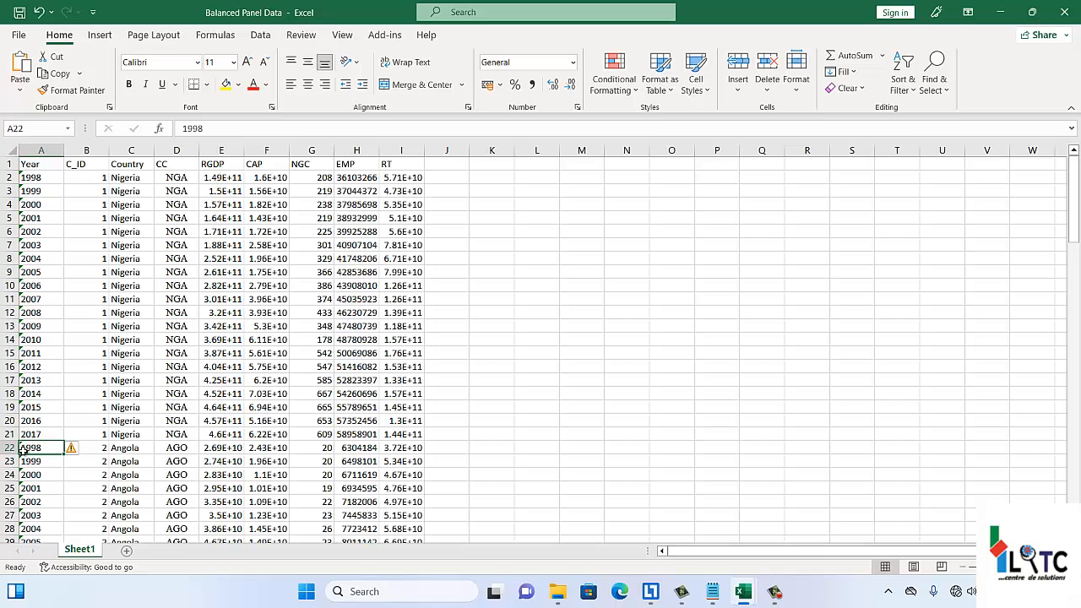
Highlight Angola's complete block of records from 1998 to 2017, cells A22 to I41, across all identifier and variable columns.
key(shift+Right)
key(shift+Right)
key(shift+Right)
key(shift+Right)
key(shift+Right)
key(shift+Right)
key(shift+Right)
key(shift+Right)
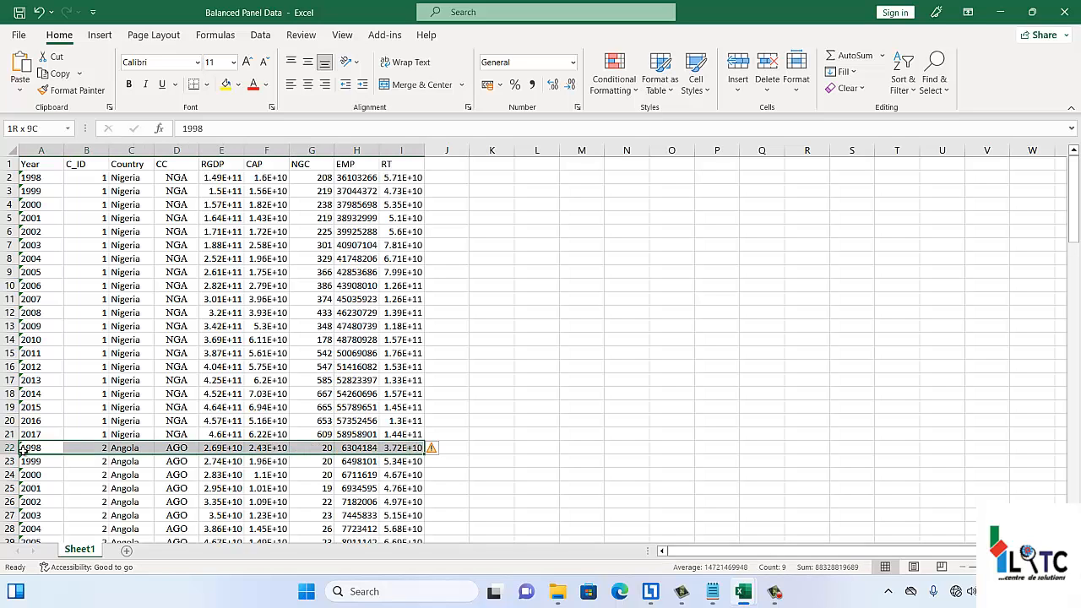
key(shift+Down)
key(shift+Down)
key(shift+Down)
key(shift+Down)
key(shift+Down)
key(shift+Down)
key(shift+Down)
key(shift+Down)
key(shift+Down)
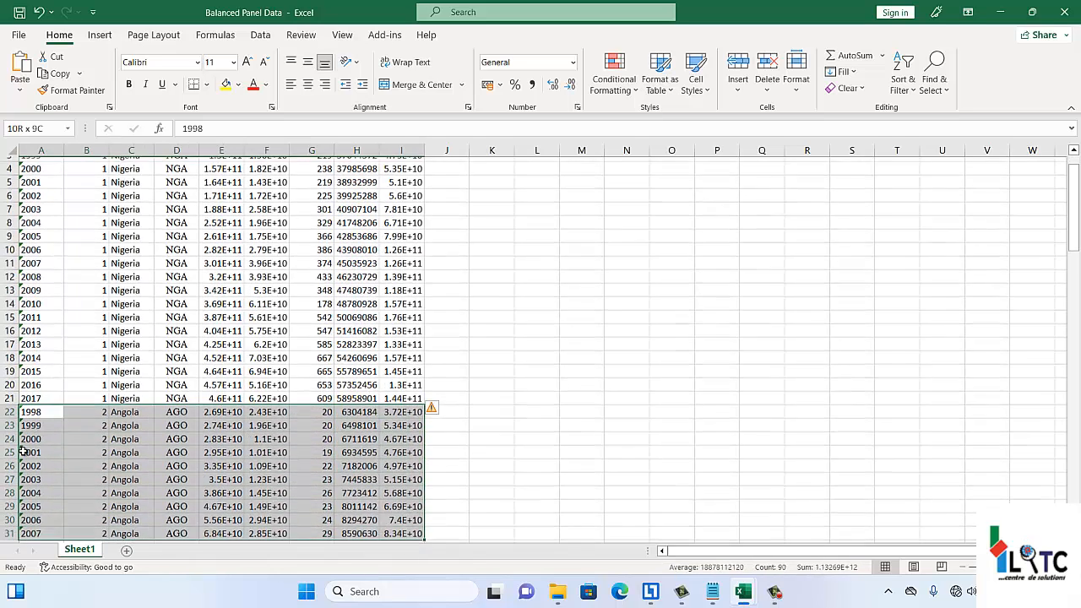
key(shift+Down)
key(shift+Down)
key(shift+Down)
key(shift+Down)
key(shift+Down)
key(shift+Down)
key(shift+Down)
key(shift+Down)
key(shift+Down)
key(shift+Down)
key(shift+Down)
key(shift+Down)
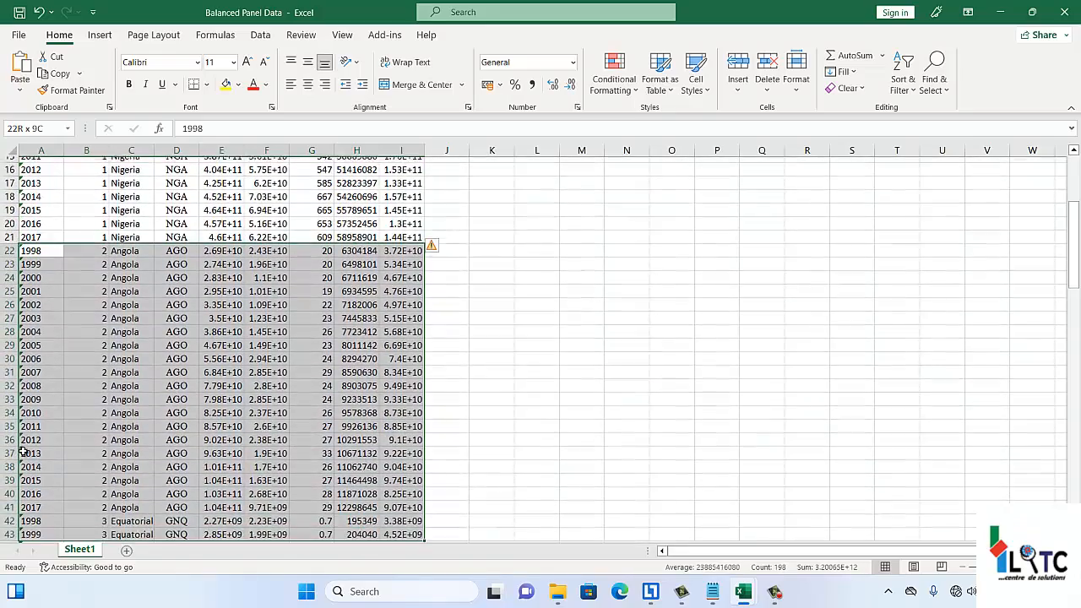
key(shift+Up)
key(shift+Up)
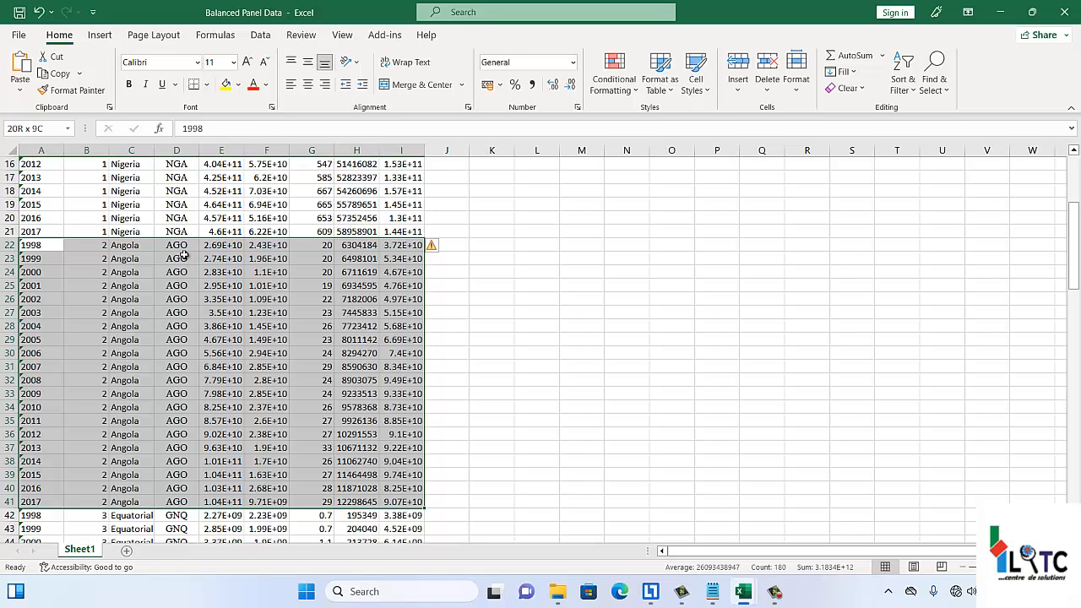
Check the country ID assigned to Angola's first records in the C_ID column.
click(98, 245)
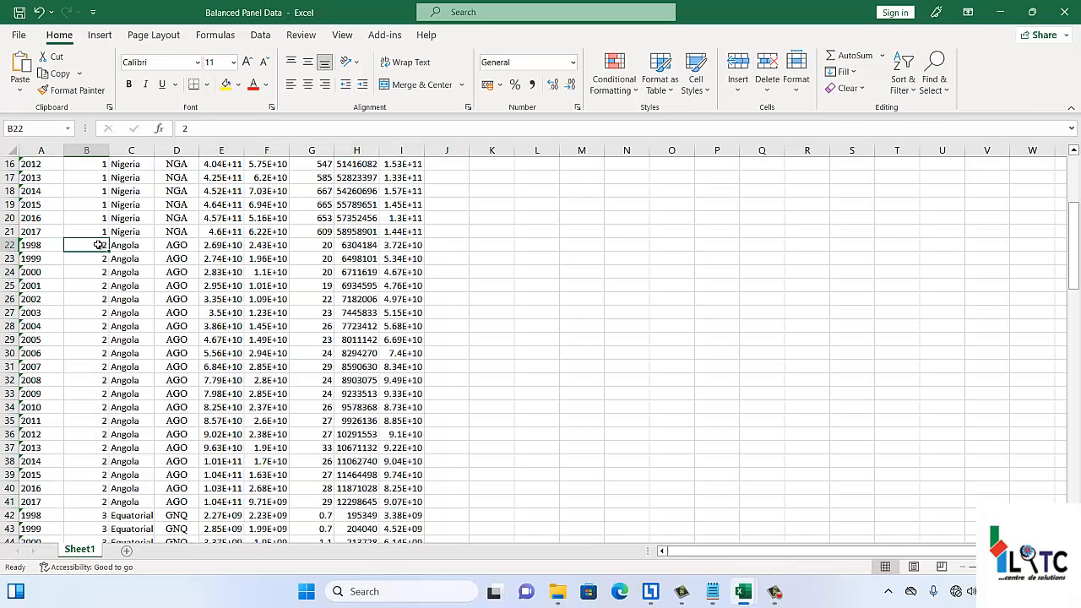
key(Down)
click(100, 245)
Freeze the top row that holds the column headings from Year to RT.
click(11, 164)
click(13, 164)
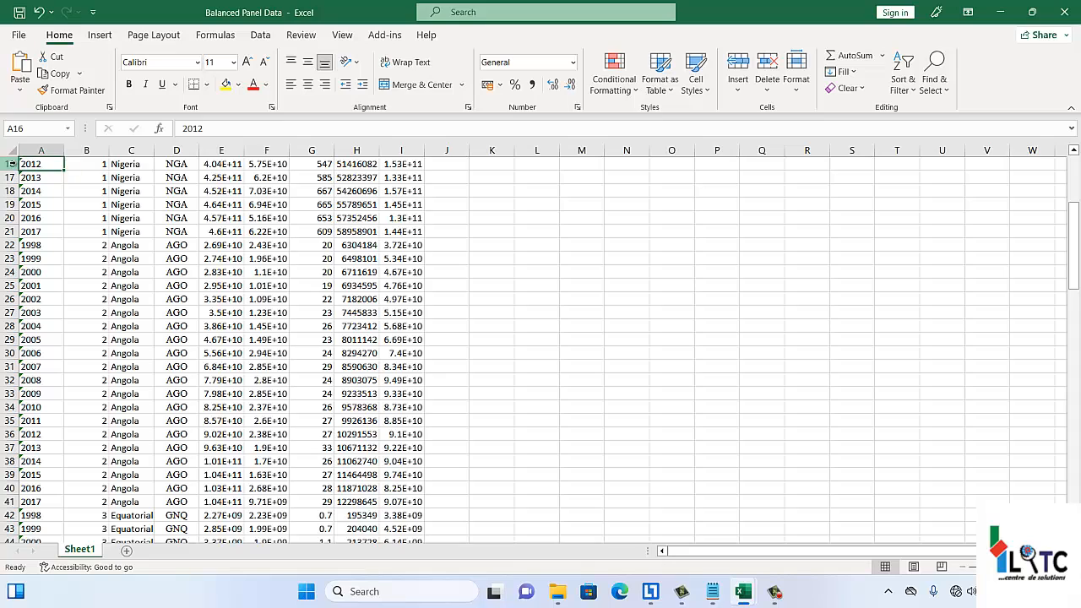
key(Up)
key(Up)
key(Up)
key(Up)
key(Up)
key(Up)
key(Up)
key(Up)
key(Up)
key(Up)
key(Up)
key(Up)
key(Up)
key(Up)
key(Up)
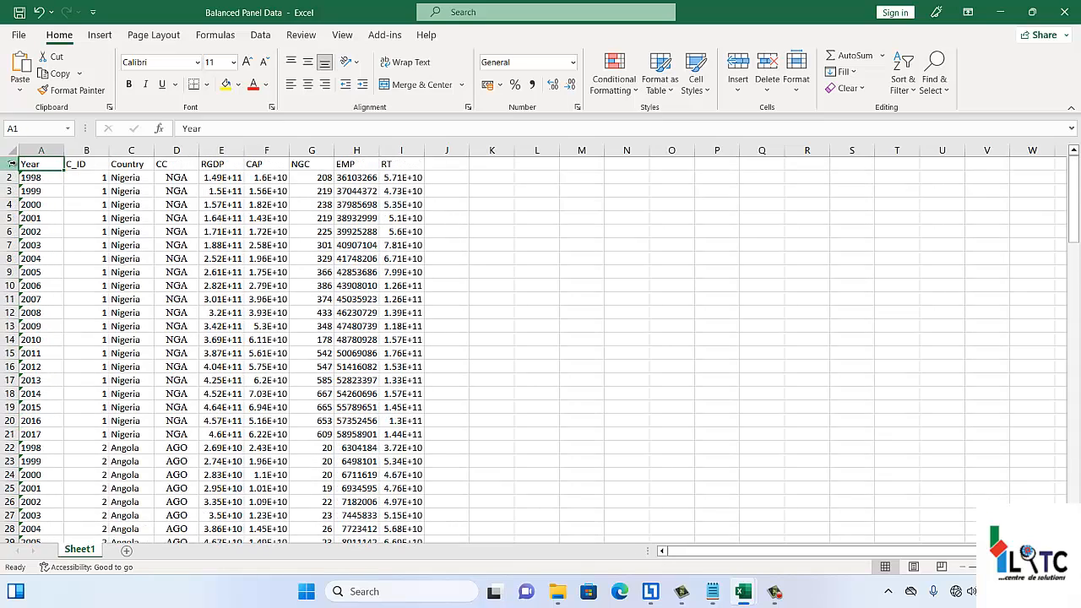
key(shift+Right)
key(shift+Right)
key(shift+Right)
key(shift+Right)
key(shift+Right)
key(shift+Right)
key(shift+Right)
key(shift+Right)
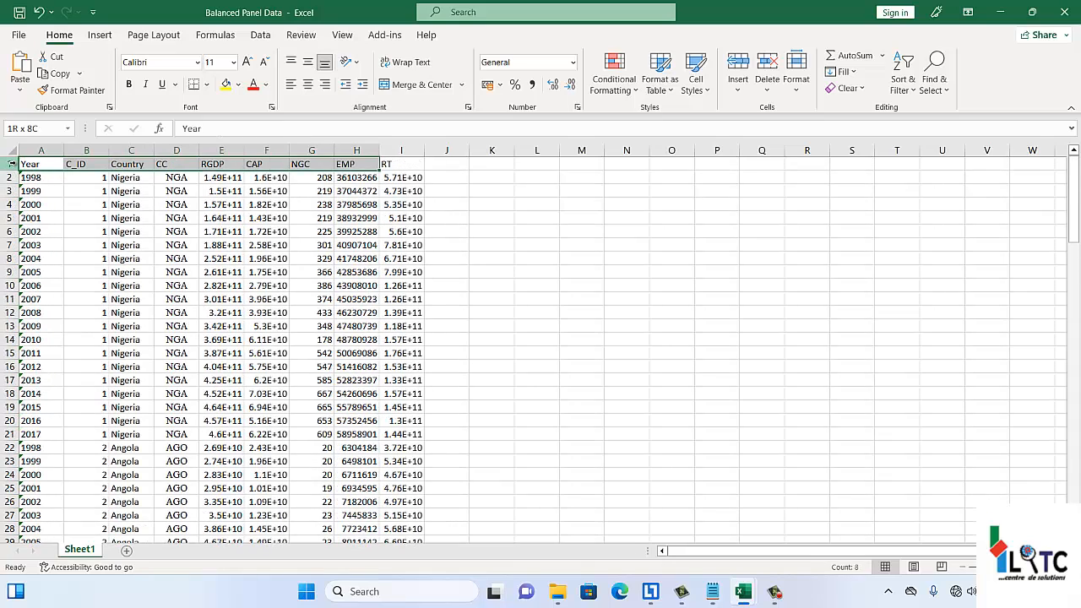
click(15, 163)
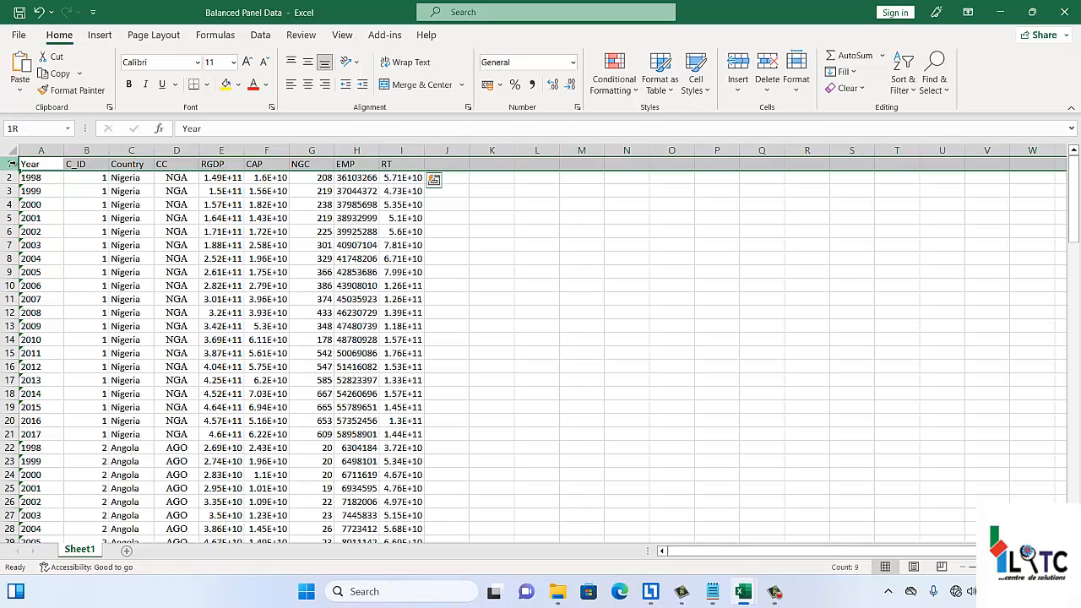
click(23, 165)
key(shift+Right)
key(shift+Right)
key(shift+Right)
key(shift+Right)
key(shift+Right)
key(shift+Right)
key(shift+Right)
key(shift+Right)
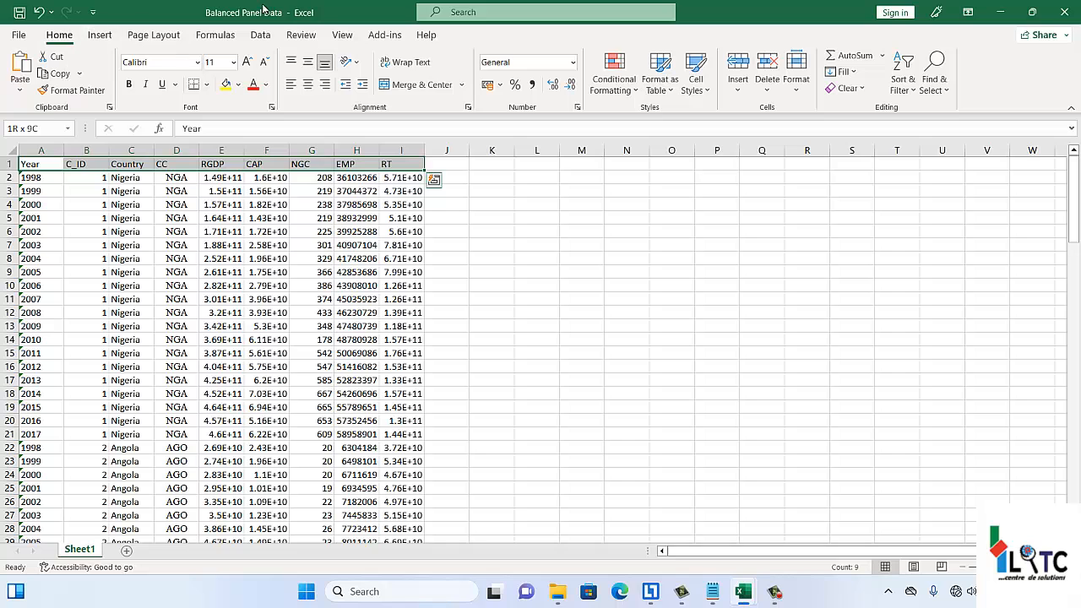
click(343, 35)
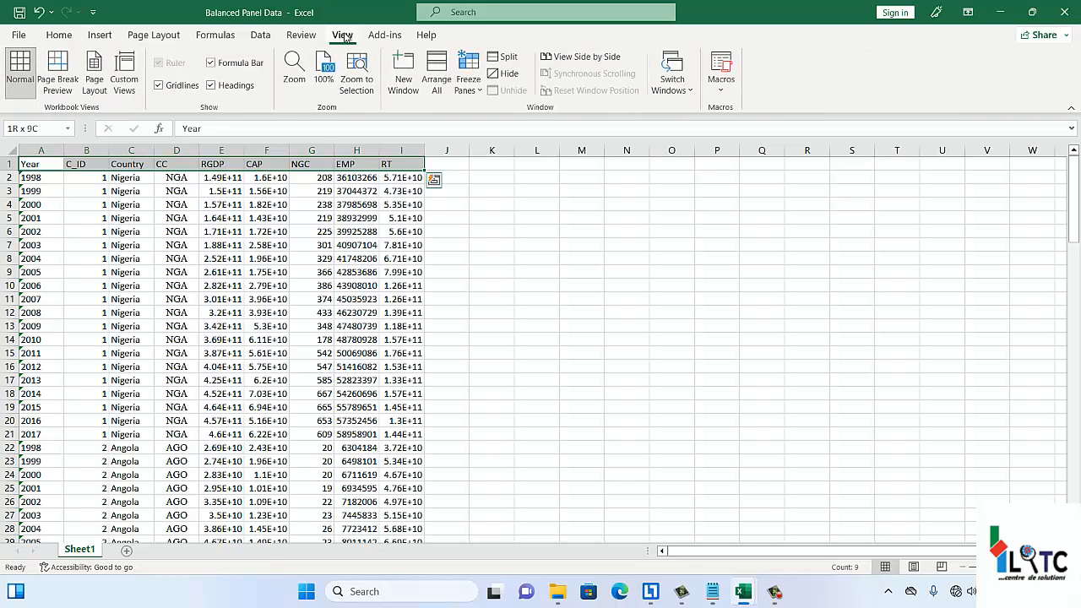
click(469, 85)
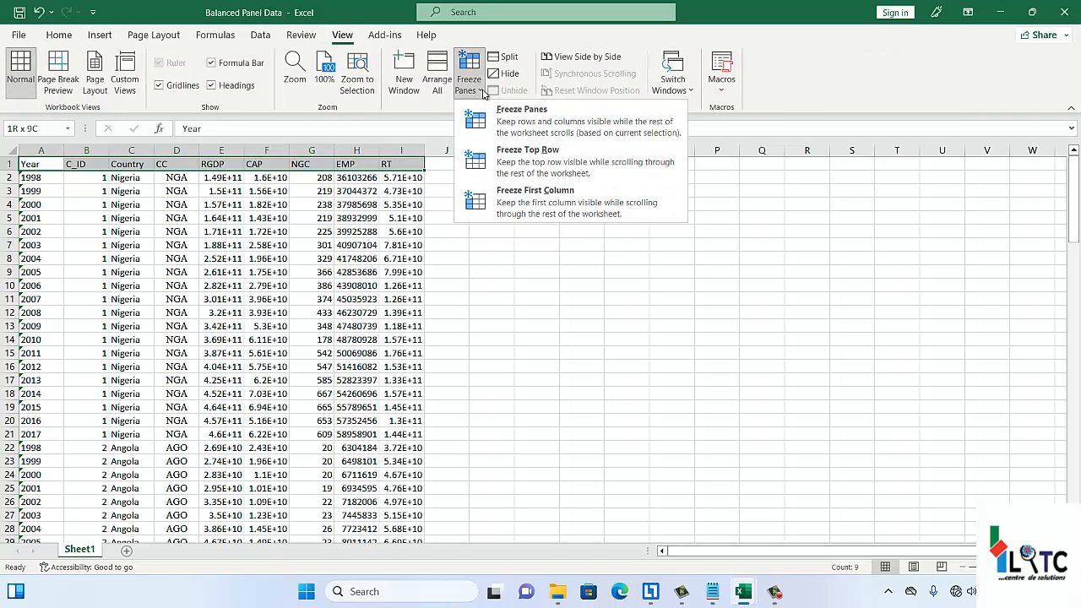
click(546, 156)
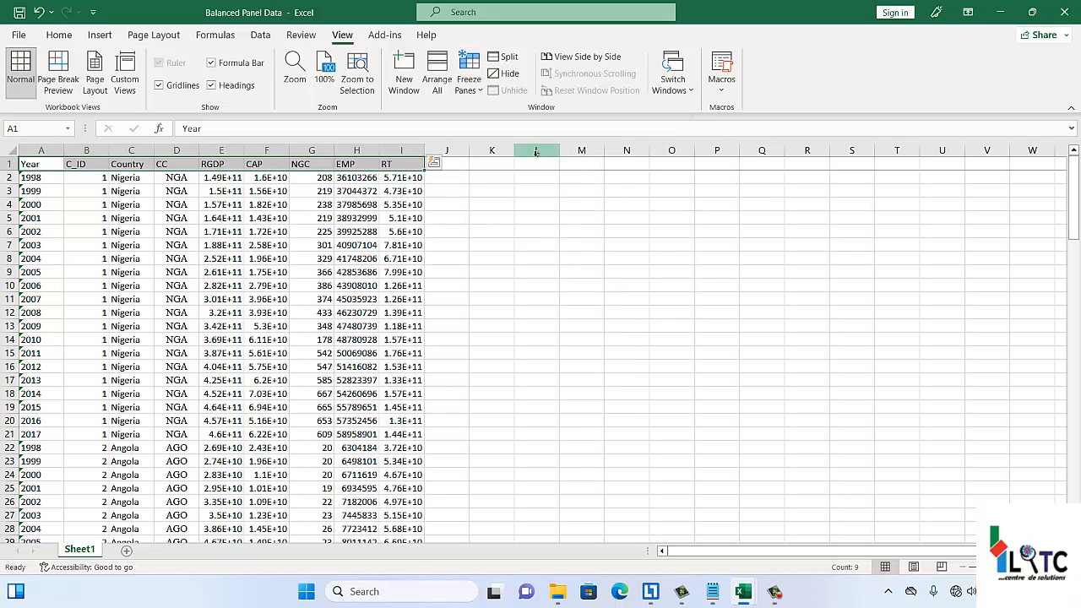
Examine the Nigeria and Angola records down into the Equatorial (GNQ) block, matching the values to the frozen headings.
click(357, 244)
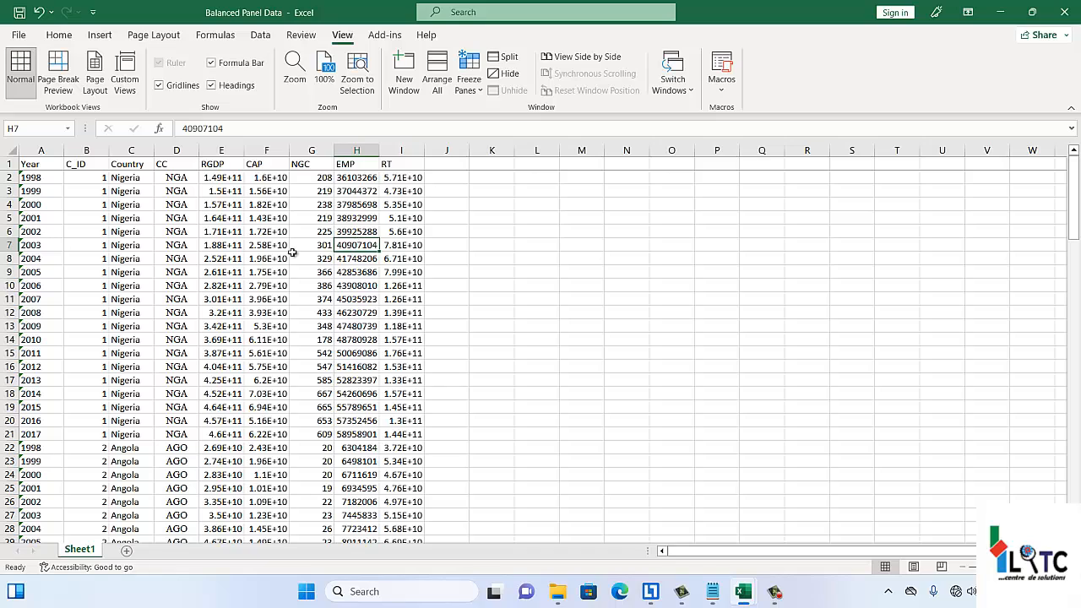
click(185, 226)
key(Down)
key(Down)
key(Down)
key(Down)
key(Down)
key(Down)
key(Down)
key(Down)
key(Down)
key(Down)
key(Down)
key(Down)
key(Down)
key(Down)
key(Down)
key(Down)
key(Down)
key(Down)
key(Down)
key(Down)
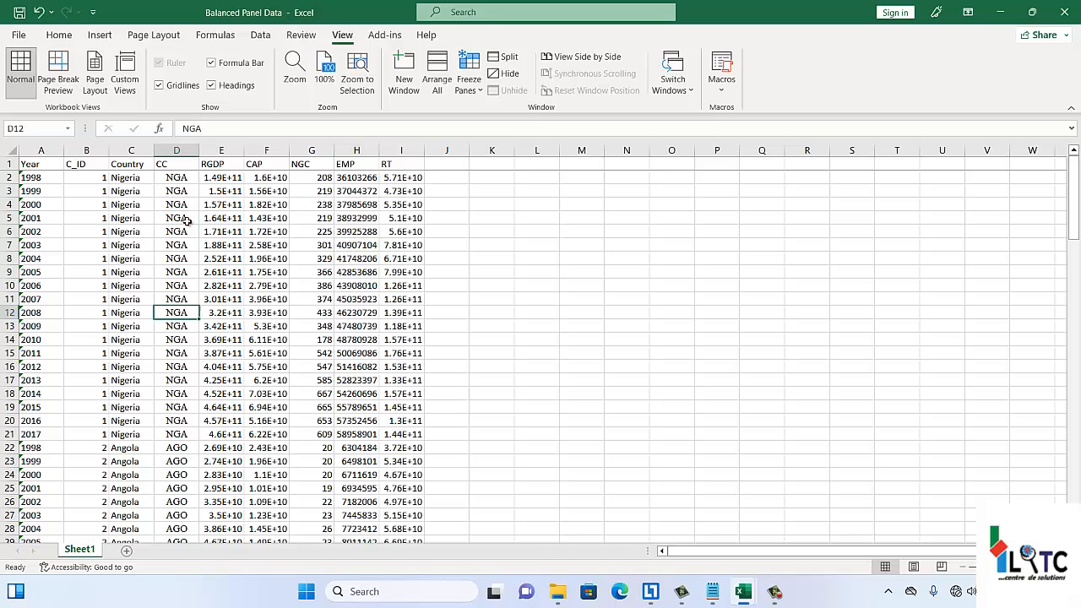
key(Down)
key(Down)
key(Down)
key(Down)
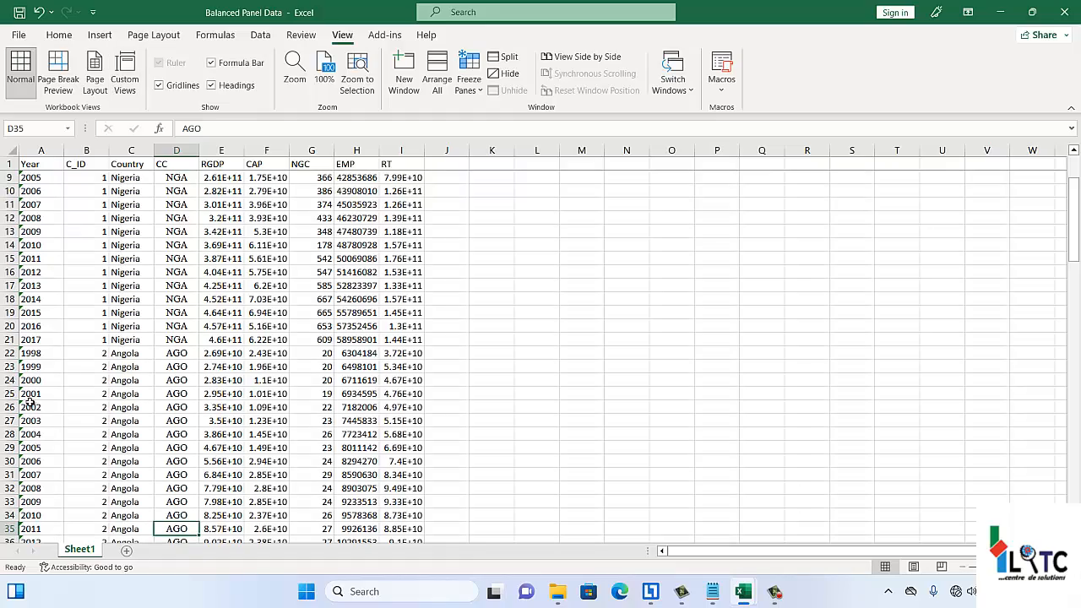
key(Down)
key(Down)
key(Down)
key(Down)
key(Down)
key(Down)
key(Down)
key(Down)
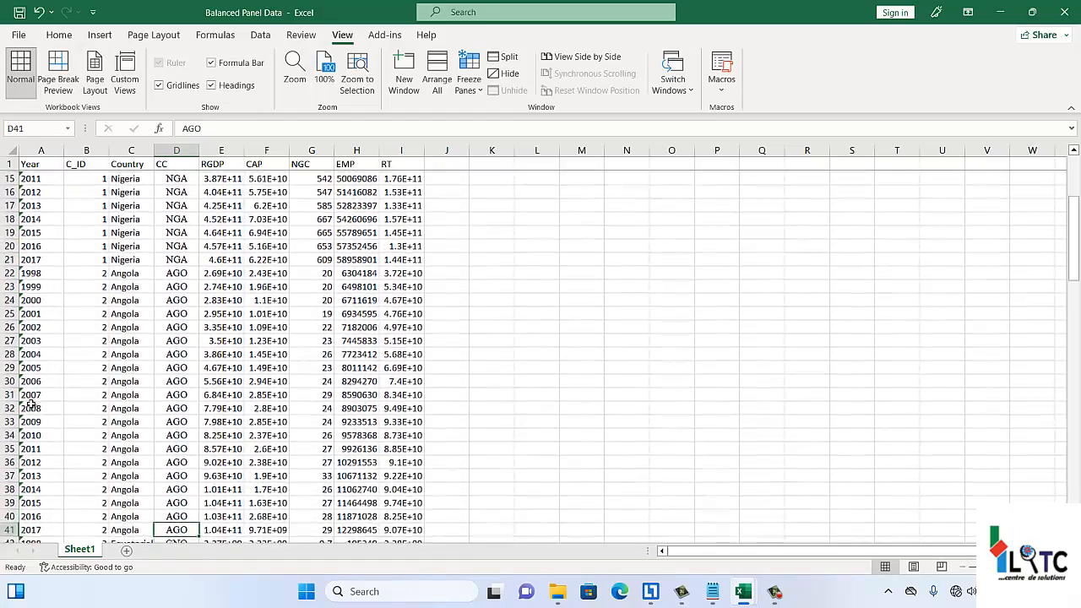
key(Down)
key(Down)
key(Down)
key(Down)
key(Down)
key(Down)
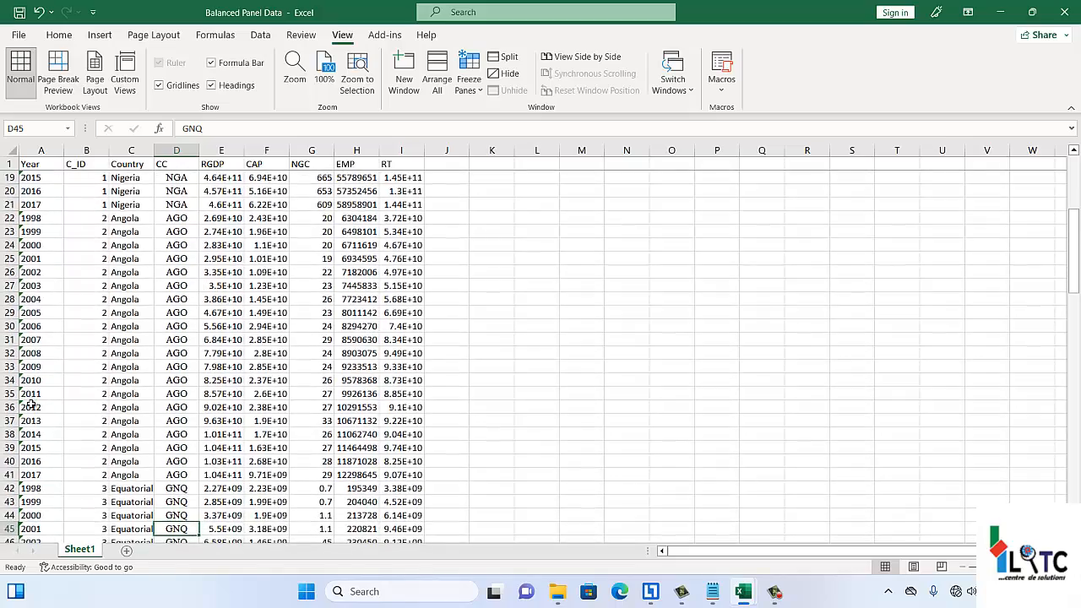
key(Down)
key(Down)
key(Down)
key(Down)
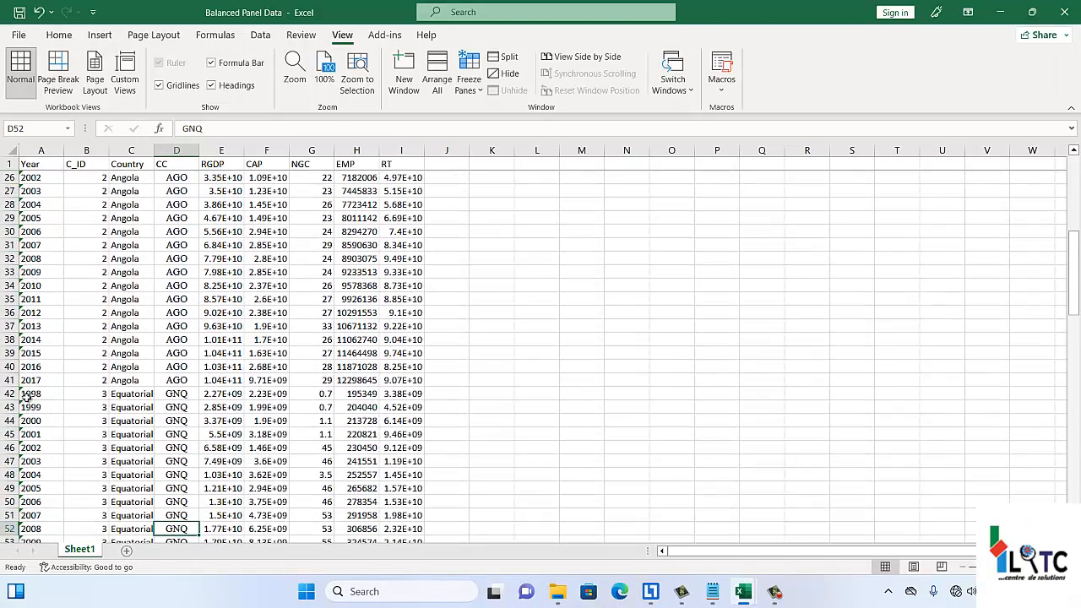
Highlight the Equatorial (GNQ) records from 1998 to 2017, cells A42 to I61.
click(10, 393)
key(ctrl+shift+Right)
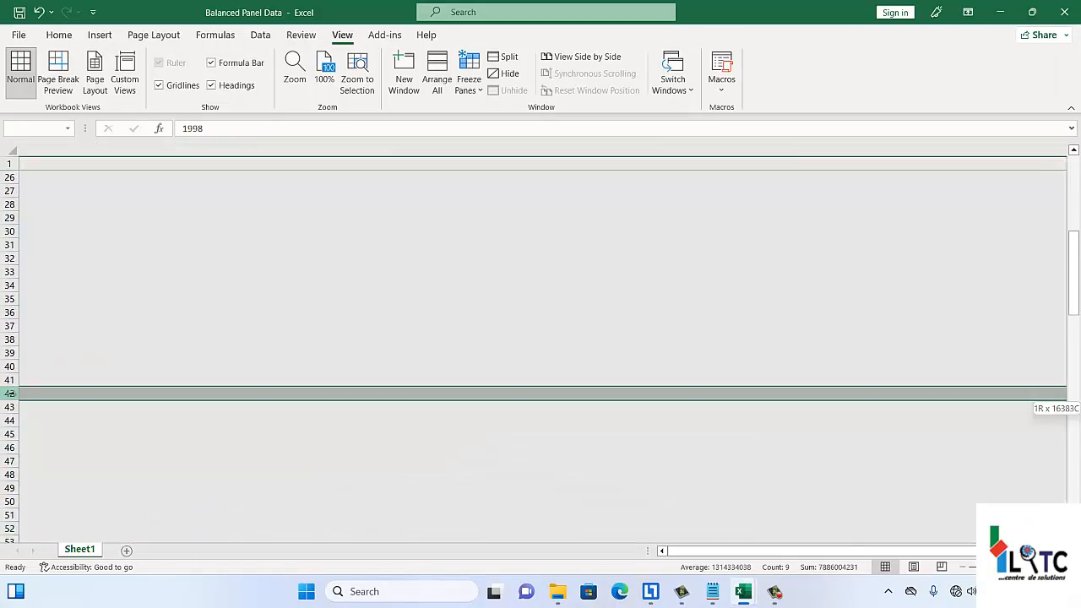
key(Home)
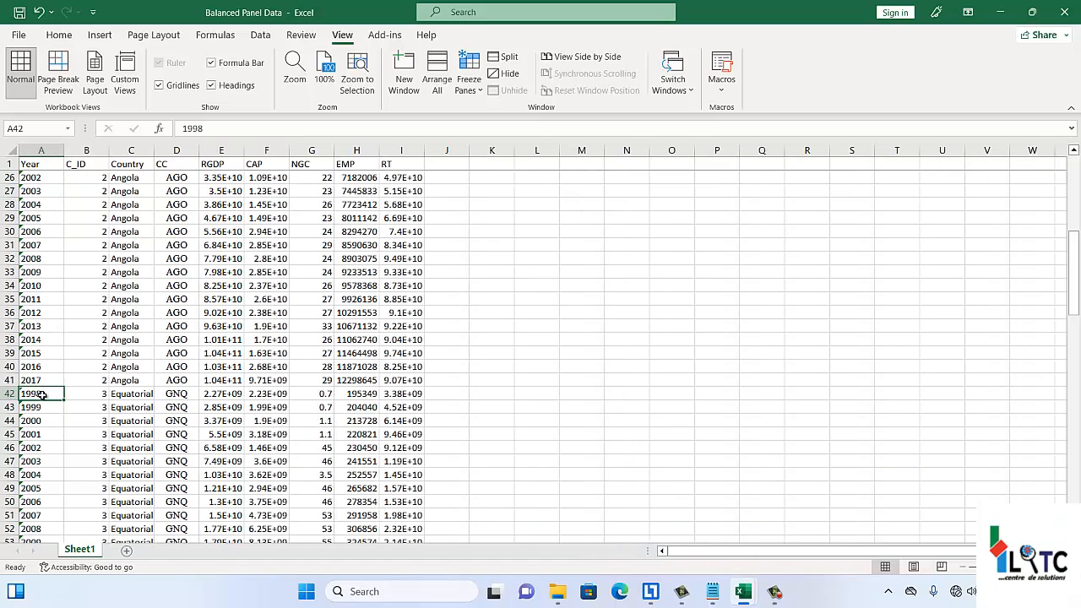
drag(41, 395, 397, 464)
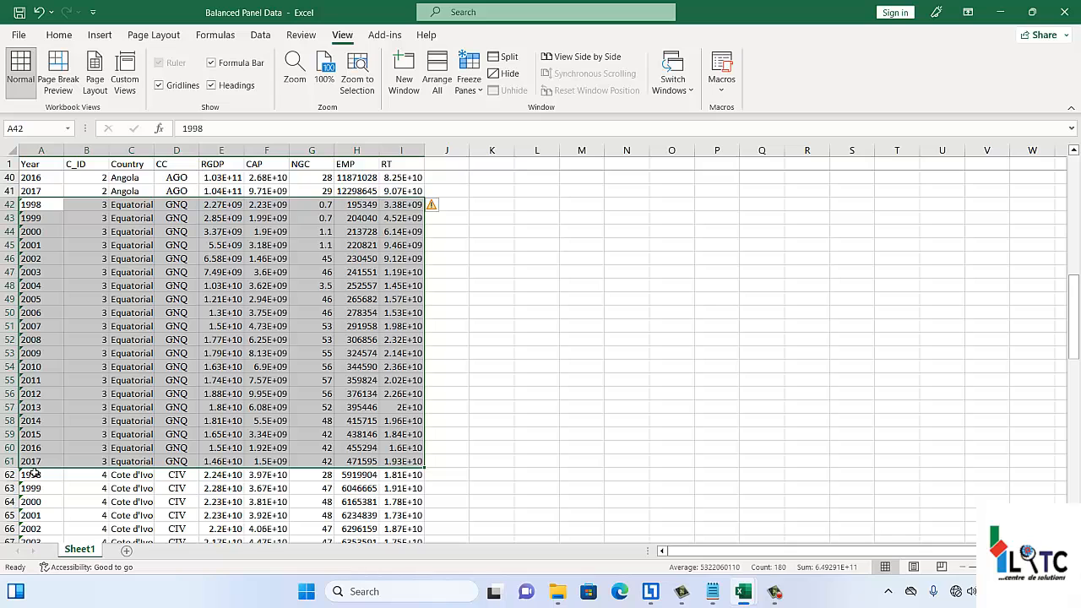
Highlight the Cote d'Ivoire (CIV) records from 1998 to 2017, cells A62 to I81.
click(33, 474)
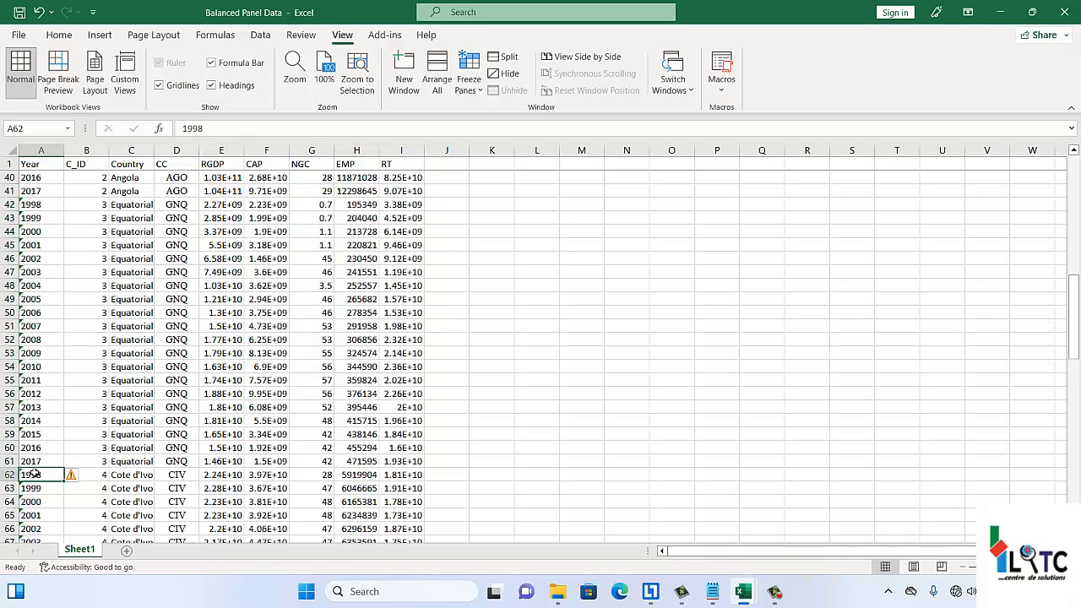
key(shift+Right)
key(shift+Right)
key(shift+Right)
key(shift+Right)
key(shift+Right)
key(shift+Right)
key(shift+Right)
key(shift+Right)
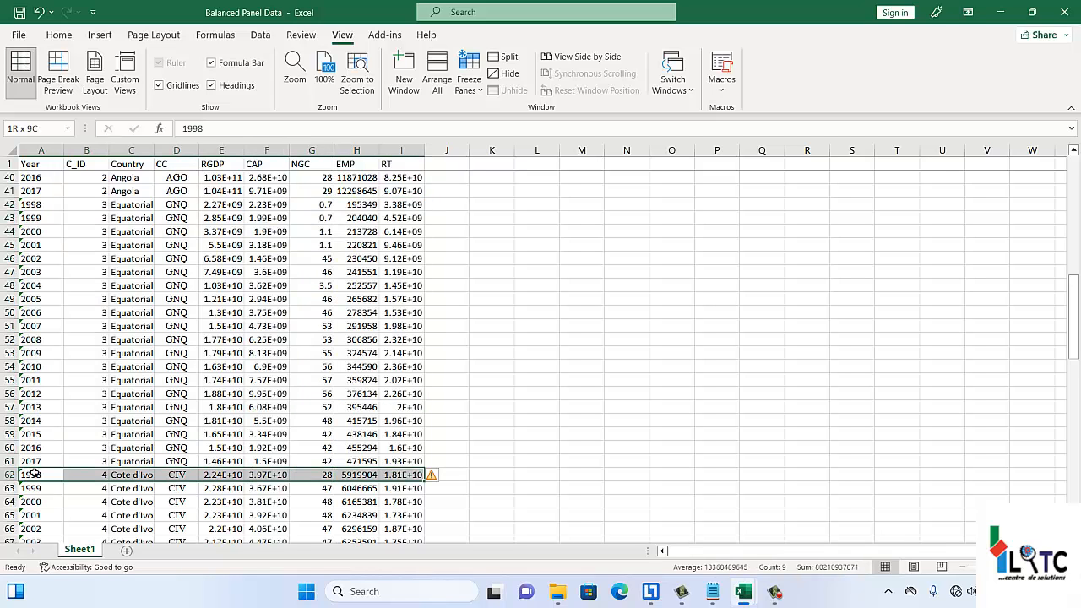
key(shift+Down)
key(shift+Down)
key(shift+Down)
key(shift+Down)
key(shift+Down)
key(shift+Down)
key(shift+Down)
key(shift+Down)
key(shift+Down)
key(shift+Down)
key(shift+Down)
key(shift+Down)
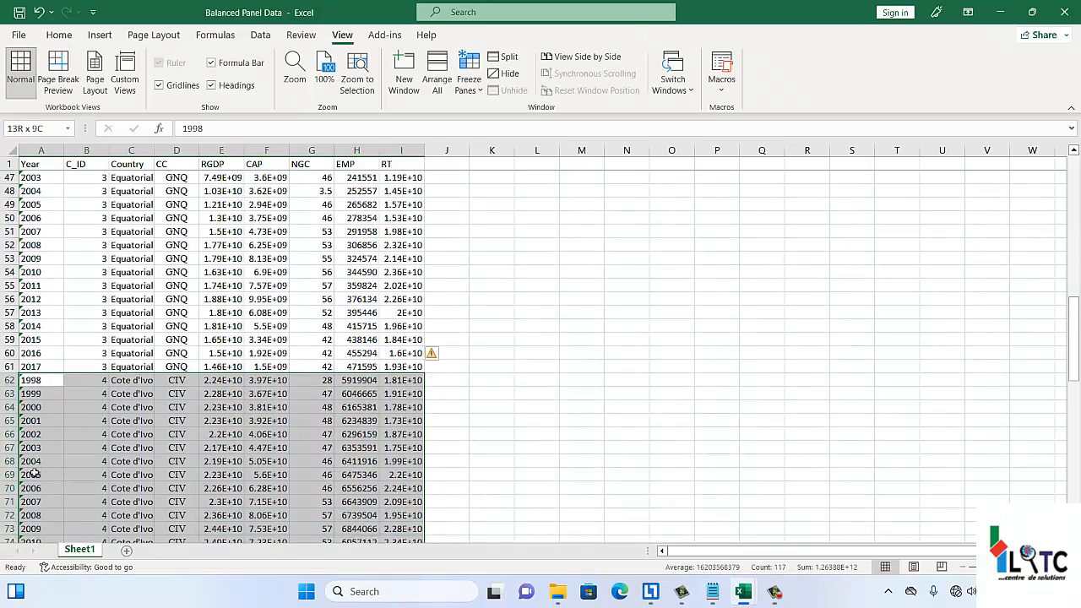
key(shift+Down)
key(shift+Down)
key(shift+Down)
key(shift+Down)
key(shift+Down)
key(shift+Down)
key(shift+Down)
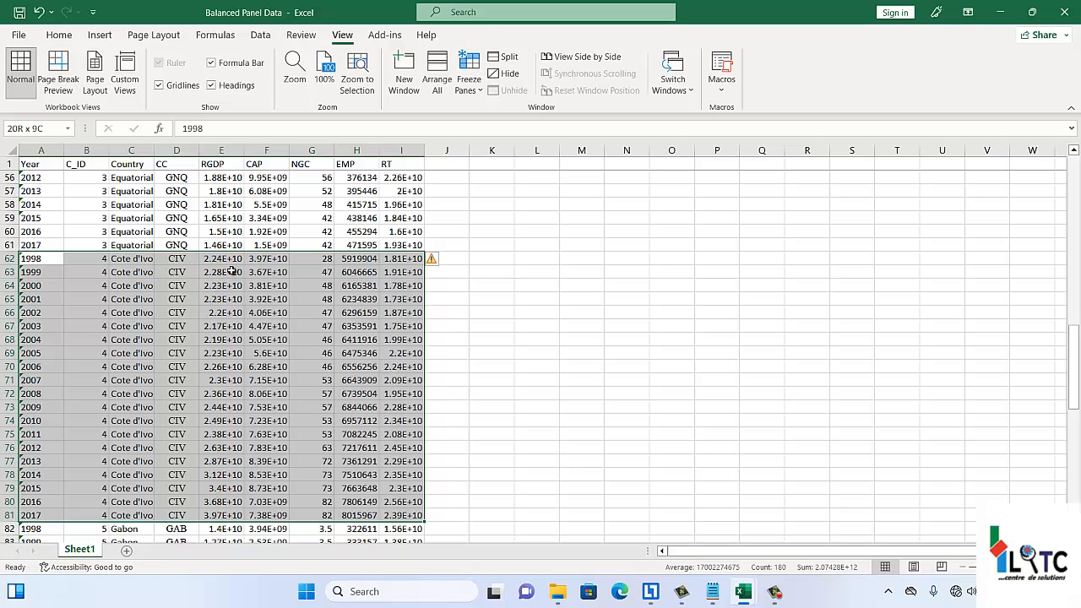
Highlight Gabon's records from 1998 to 2017, cells A82 to I101.
click(230, 270)
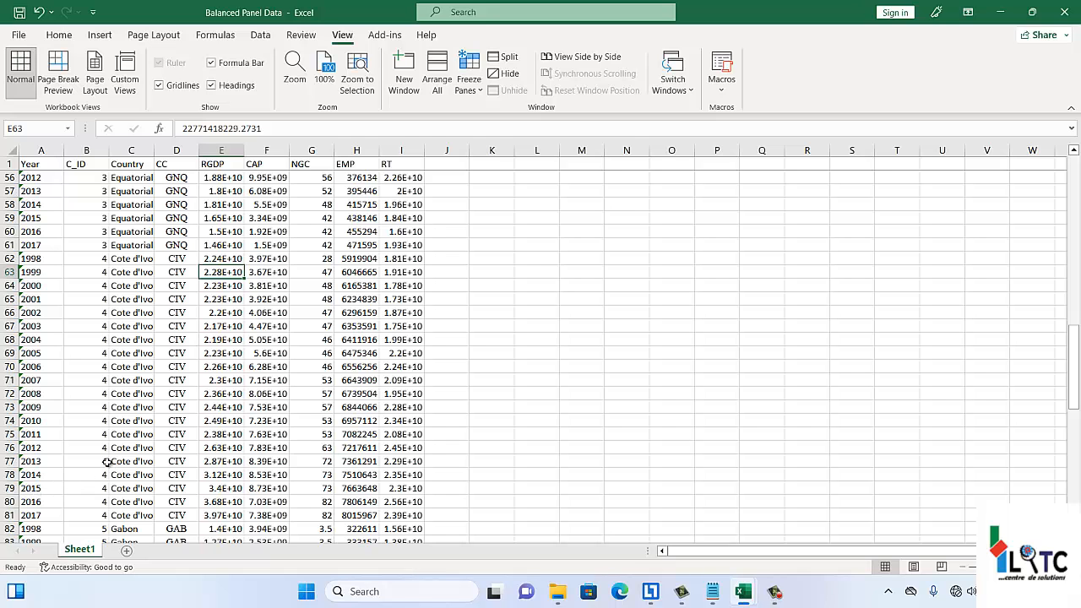
click(25, 529)
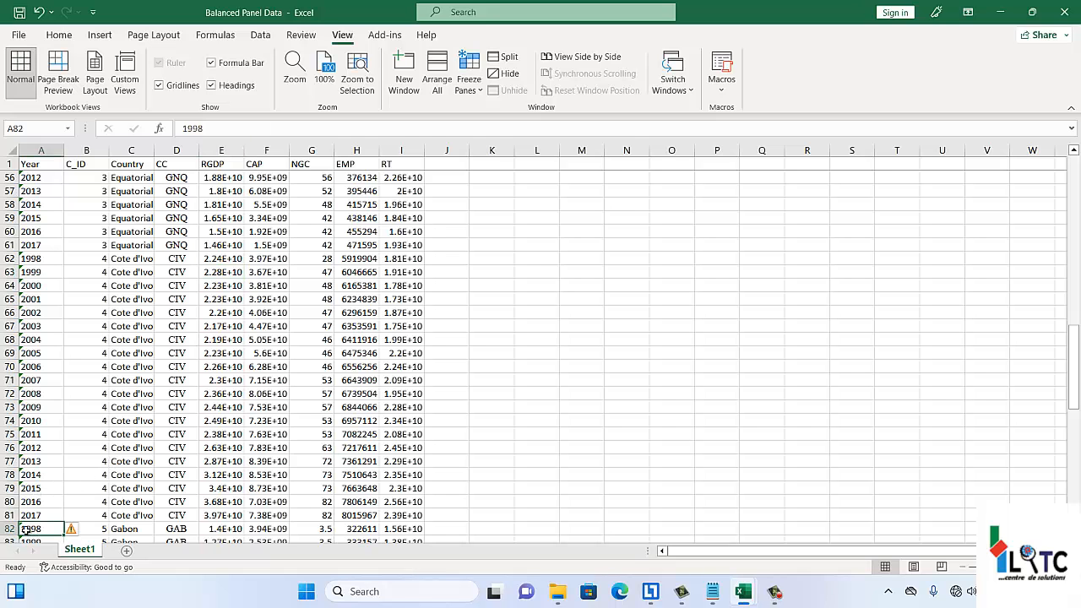
mouse_move(25, 529)
mouse_down()
mouse_move(80, 532)
mouse_move(26, 529)
mouse_up()
key(shift+Right)
key(shift+Right)
key(shift+Right)
key(shift+Right)
key(shift+Right)
key(shift+Right)
key(shift+Right)
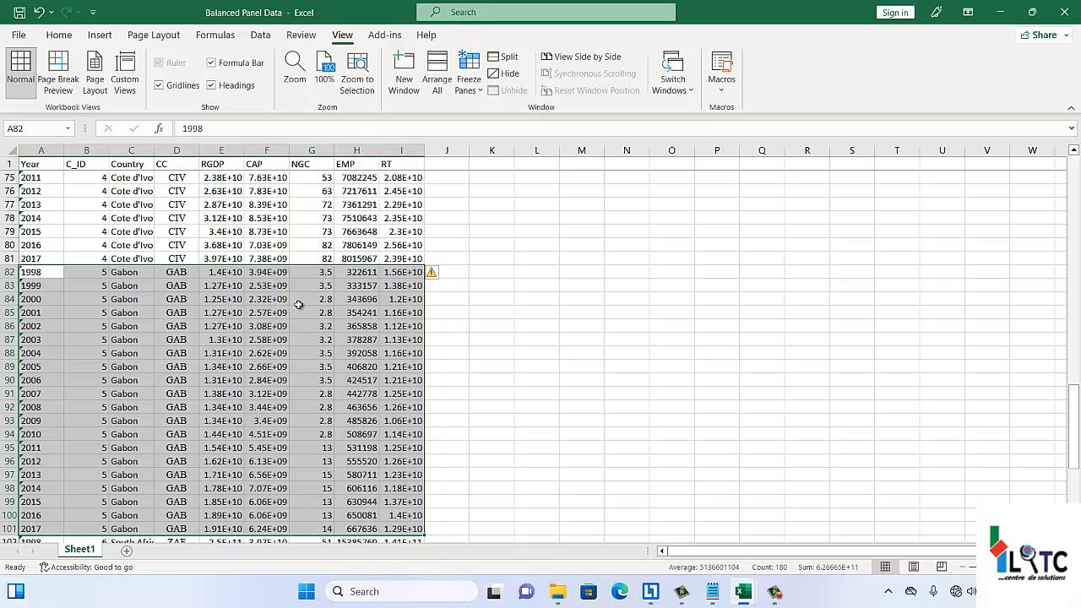
Highlight South Africa's (ZAF) records from 1998 to 2017, cells A102 to I121.
key(Down)
key(Down)
key(Down)
key(Down)
key(Down)
key(Down)
key(Down)
key(Down)
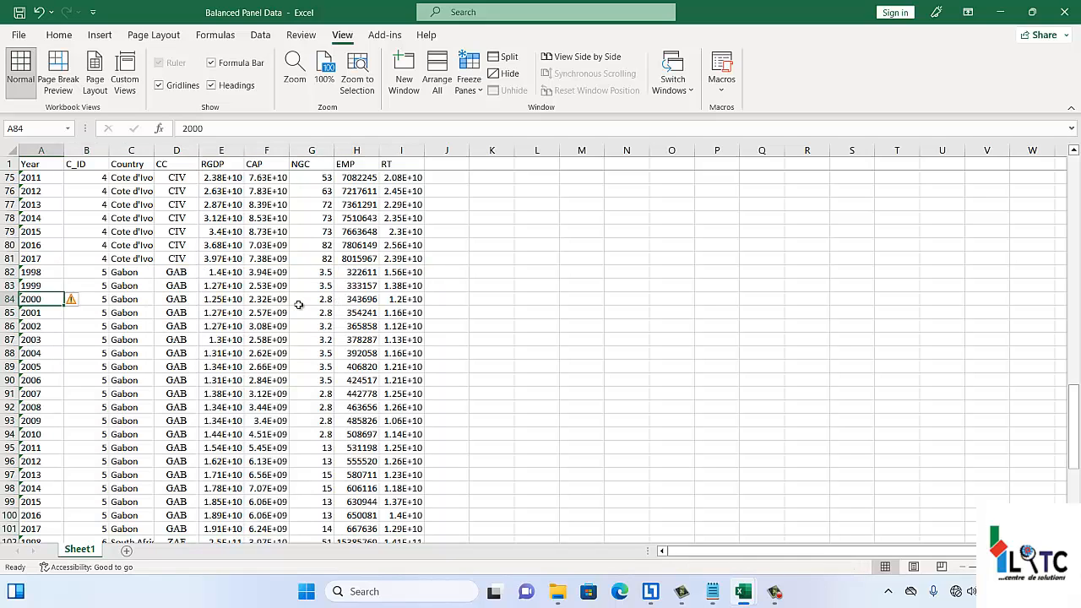
key(Down)
key(Down)
key(Down)
key(Down)
key(Down)
key(Down)
key(Down)
key(Down)
key(Down)
key(Down)
key(Down)
key(Down)
key(Down)
key(Down)
key(Down)
key(Down)
key(Down)
key(Down)
key(Down)
key(Down)
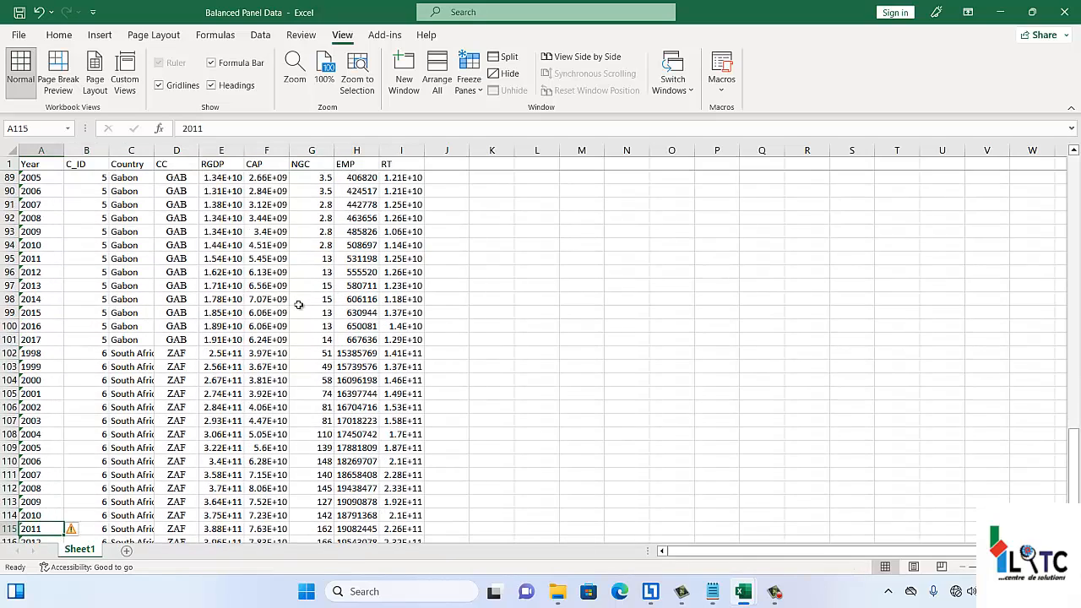
key(Down)
key(Down)
key(Down)
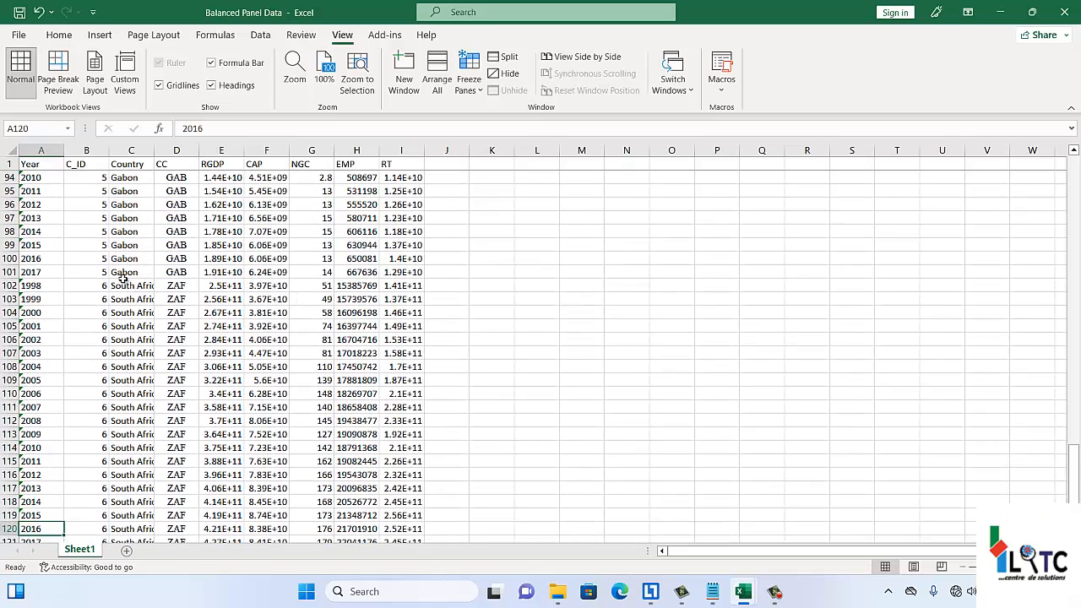
click(7, 286)
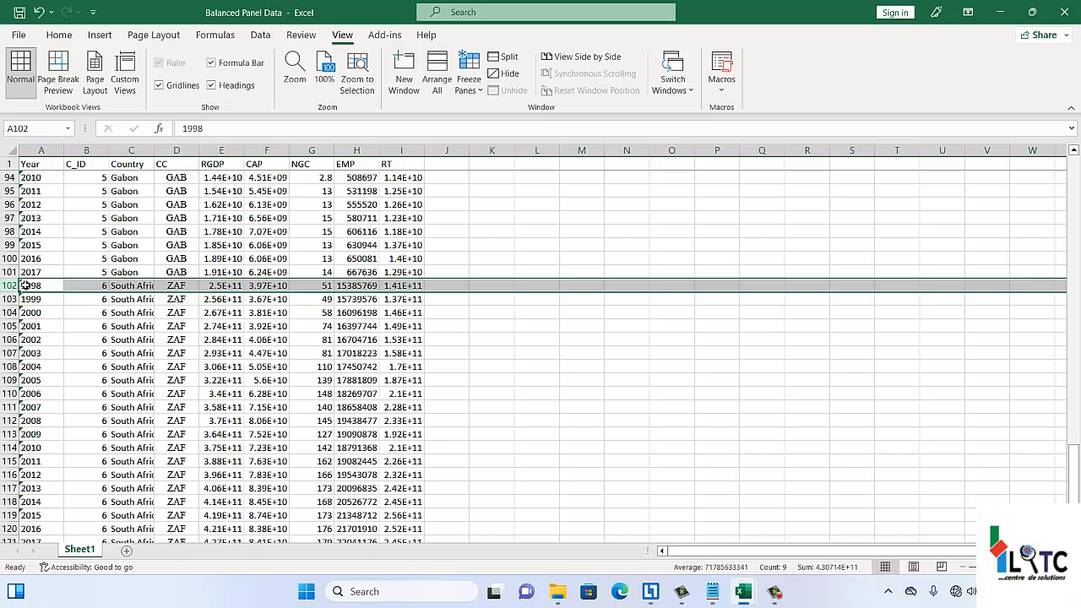
click(25, 286)
key(shift+Right)
key(shift+Right)
key(shift+Right)
key(shift+Right)
key(shift+Right)
key(shift+Right)
key(shift+Right)
key(shift+Right)
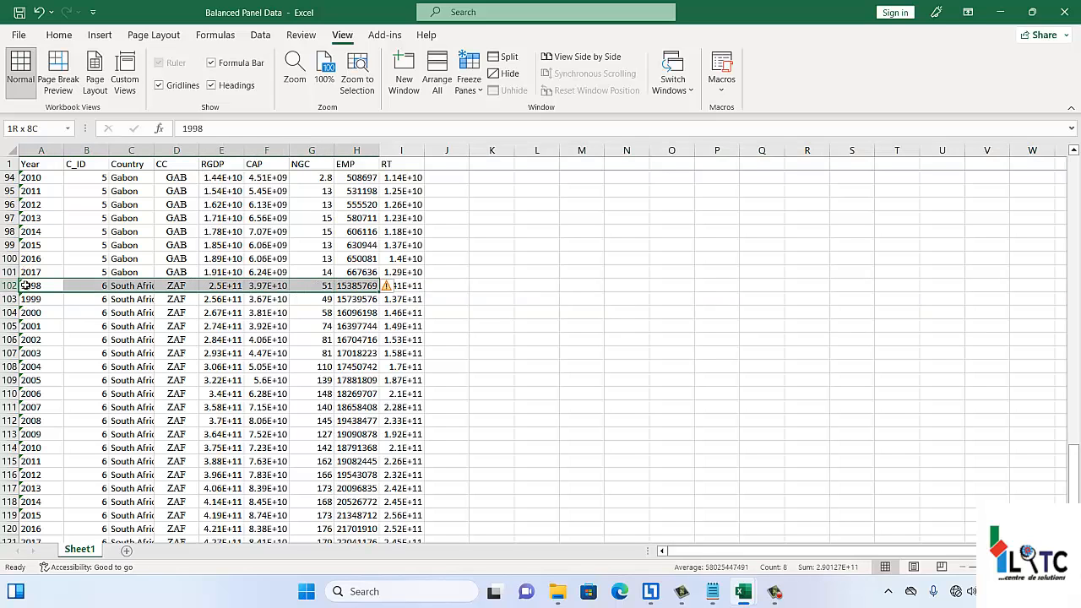
key(shift+Down)
key(shift+Down)
key(shift+Down)
key(shift+Down)
key(shift+Down)
key(shift+Down)
key(shift+Down)
key(shift+Down)
key(shift+Down)
key(shift+Down)
key(shift+Down)
key(shift+Down)
key(shift+Down)
key(shift+Down)
key(shift+Down)
key(shift+Down)
key(shift+Down)
key(shift+Down)
key(shift+Down)
key(shift+Down)
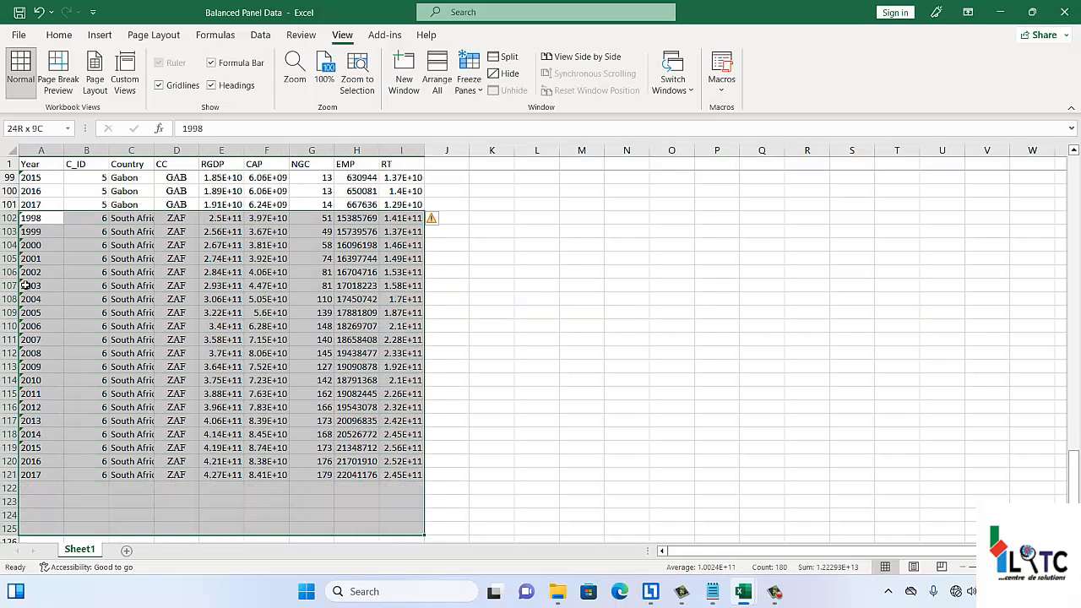
key(shift+Up)
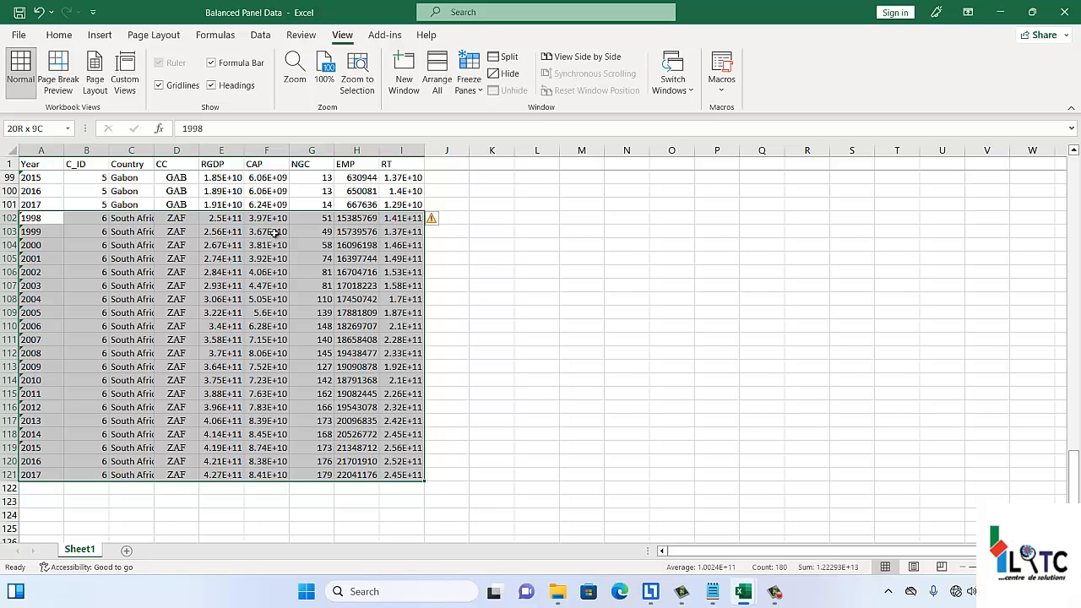
Clear the South Africa selection and review the RGDP column upward through all the country blocks to its heading in E1.
click(207, 283)
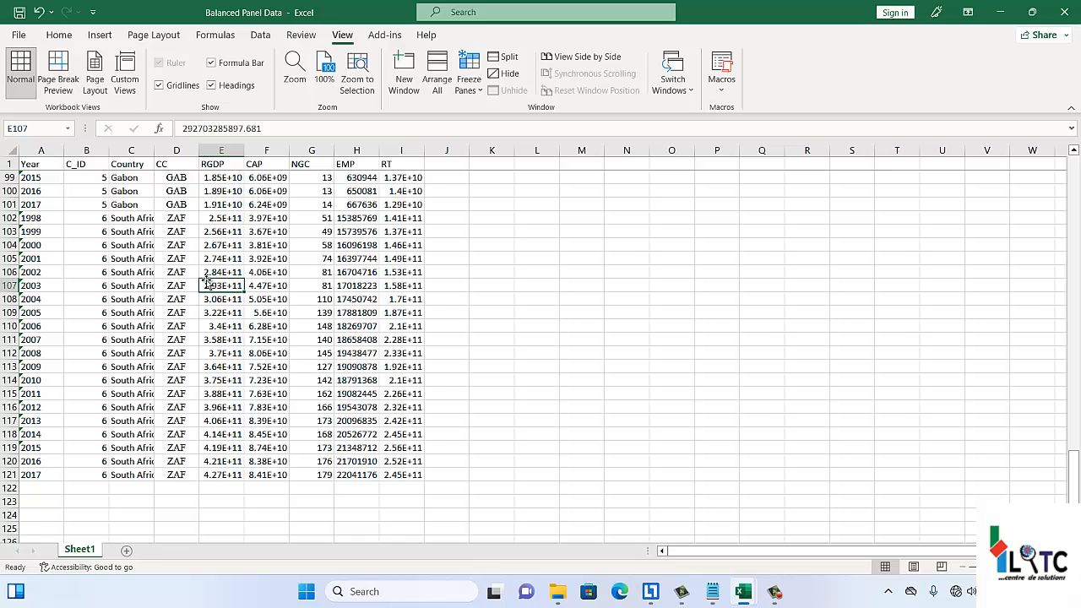
key(Up)
key(Up)
key(Up)
key(Up)
key(Up)
key(Up)
key(Up)
key(Up)
key(Up)
key(Up)
key(Up)
key(Up)
key(Up)
key(Up)
key(Up)
key(Up)
key(Up)
key(Up)
key(Up)
key(Up)
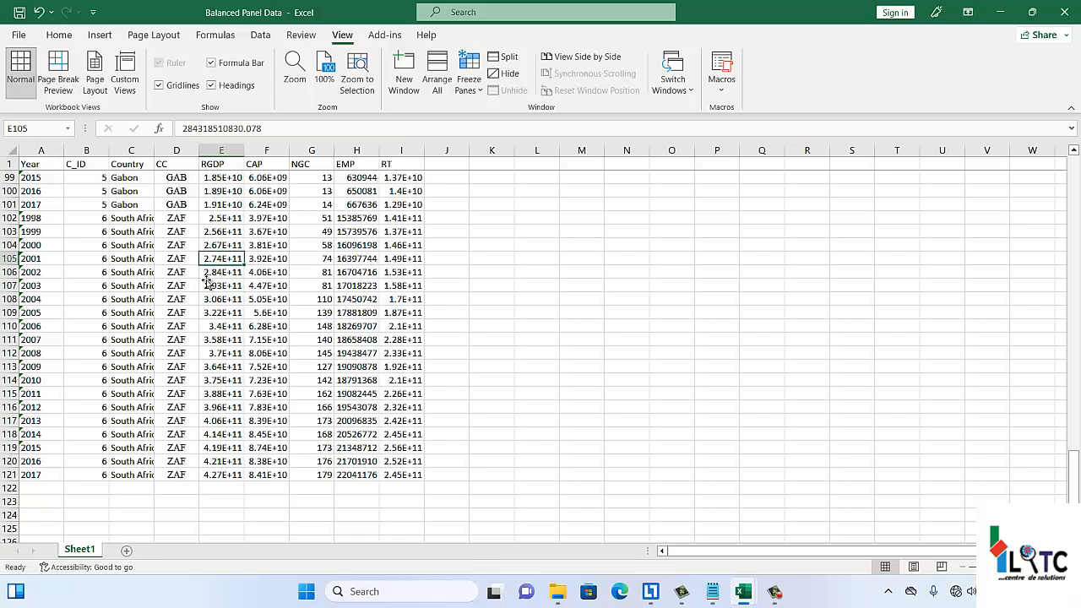
key(Up)
key(Up)
key(Up)
key(Up)
key(Up)
key(Up)
key(Up)
key(Up)
key(Up)
key(Up)
key(Up)
key(Up)
key(Up)
key(Up)
key(Up)
key(Up)
key(Up)
key(Up)
key(Up)
key(Up)
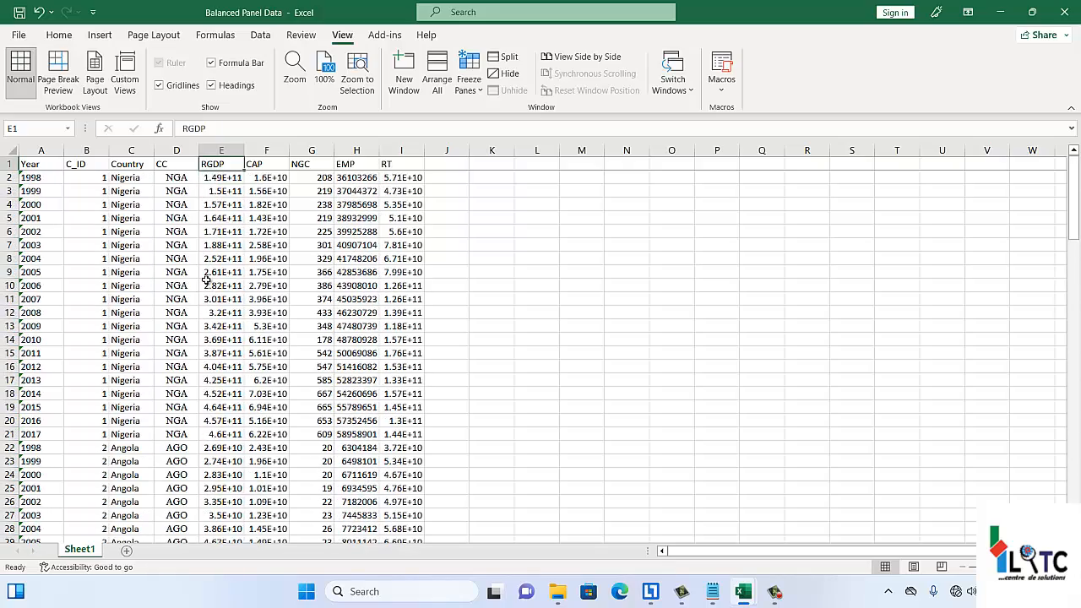
Review the RGDP column downward from its heading in E1 through every country block to the empty rows below South Africa's 2017 record.
key(Down)
key(Down)
key(Down)
key(Down)
key(Down)
key(Down)
key(Down)
key(Down)
key(Down)
key(Down)
key(Down)
key(Down)
key(Down)
key(Down)
key(Down)
key(Down)
key(Down)
key(Down)
key(Down)
key(Down)
key(Down)
key(Down)
key(Down)
key(Down)
key(Down)
key(Down)
key(Down)
key(Down)
key(Down)
key(Down)
key(Down)
key(Down)
key(Down)
key(Down)
key(Down)
key(Down)
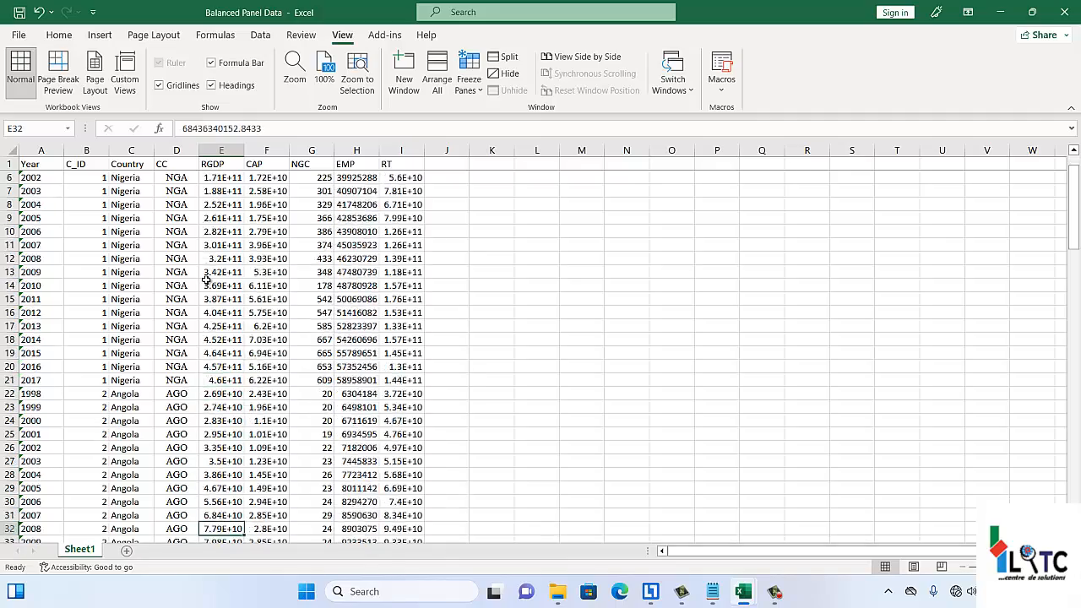
key(Down)
key(Down)
key(Down)
key(Down)
key(Down)
key(Down)
key(Down)
key(Down)
key(Down)
key(Down)
key(Down)
key(Down)
key(Down)
key(Down)
key(Down)
key(Down)
key(Down)
key(Down)
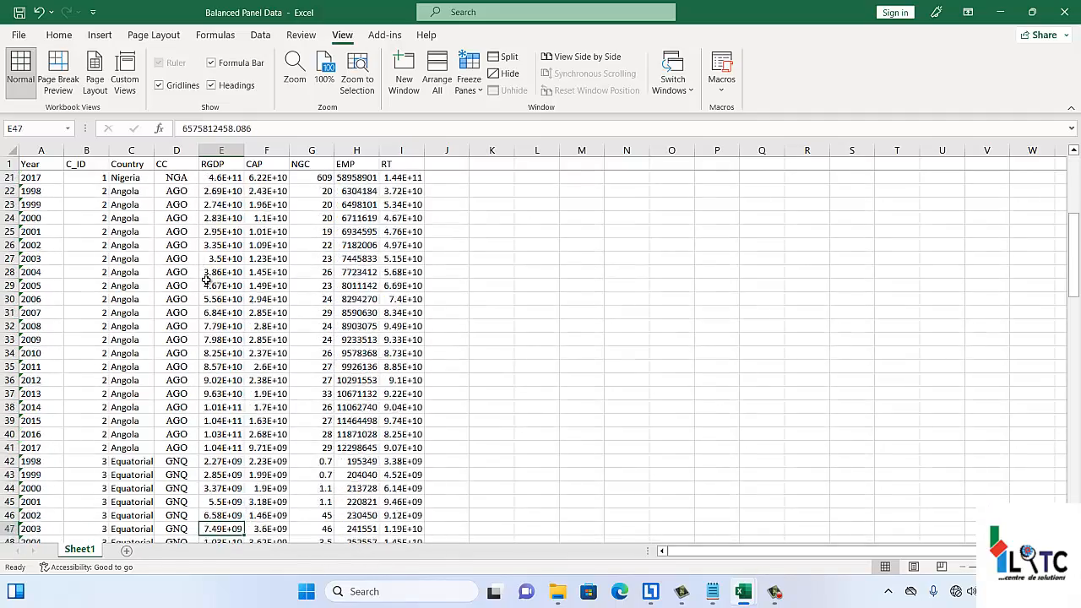
key(Down)
key(Down)
key(Down)
key(Down)
key(Down)
key(Down)
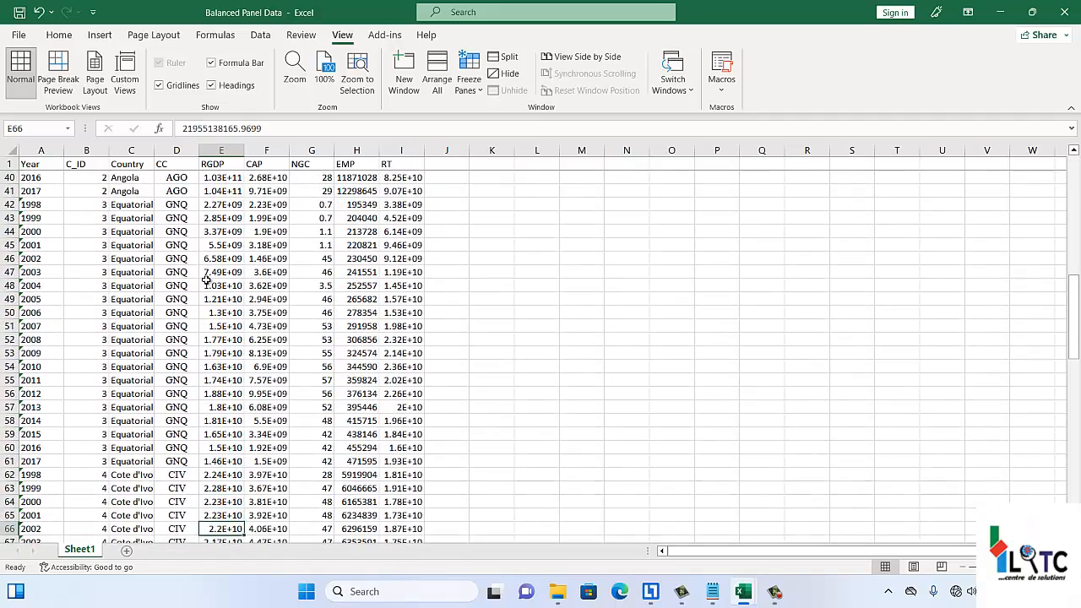
key(Down)
key(Down)
key(Down)
key(Down)
key(Down)
key(Down)
key(Down)
key(Down)
key(Down)
key(Down)
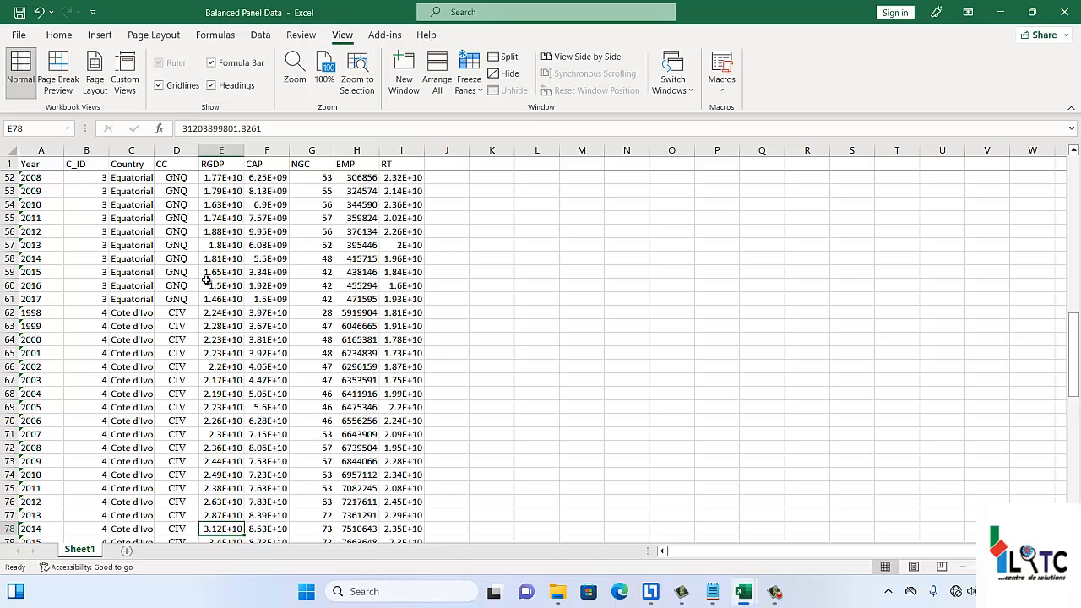
key(Down)
key(Down)
key(Down)
key(Down)
key(Down)
key(Down)
key(Down)
key(Down)
key(Down)
key(Down)
key(Down)
key(Down)
key(Down)
key(Down)
key(Down)
key(Down)
key(Down)
key(Down)
key(Down)
key(Down)
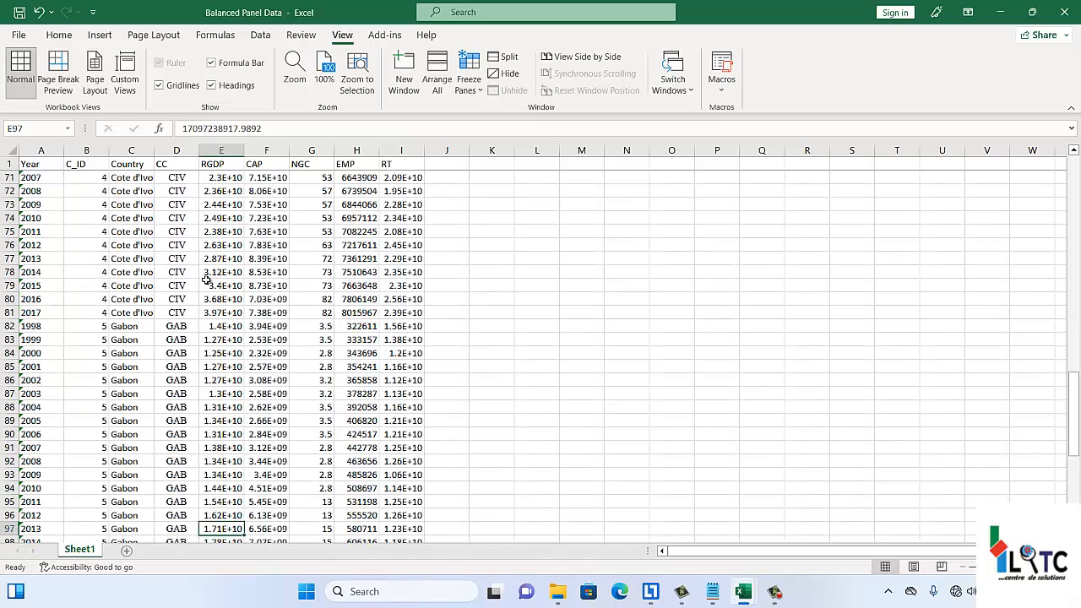
key(Down)
key(Down)
key(Down)
key(Down)
key(Down)
key(Down)
key(Down)
key(Down)
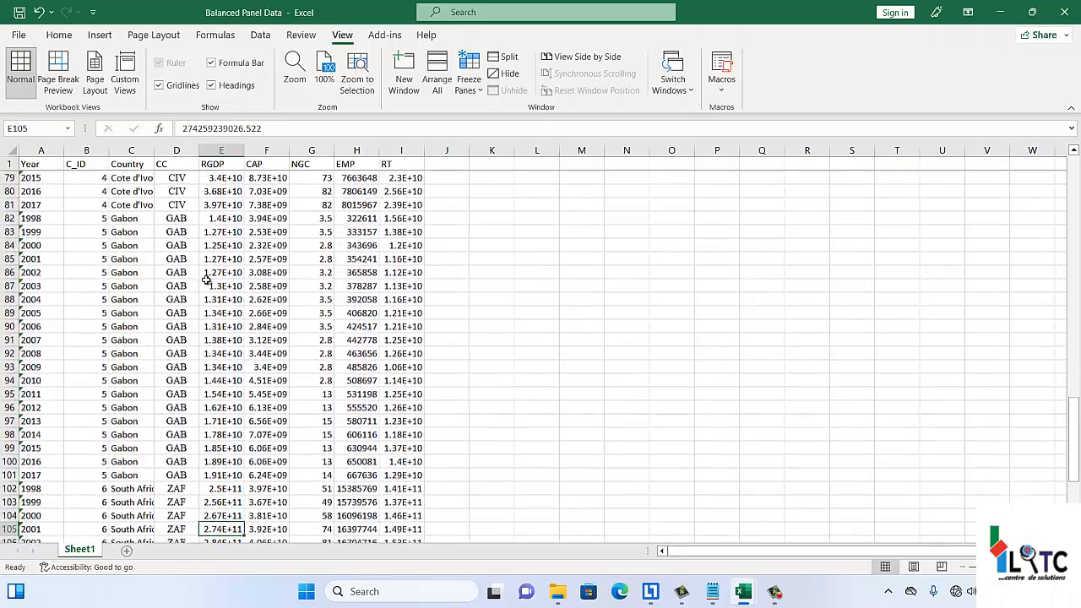
key(Down)
key(Down)
key(Down)
key(Down)
key(Down)
key(Down)
key(Down)
key(Down)
key(Down)
key(Down)
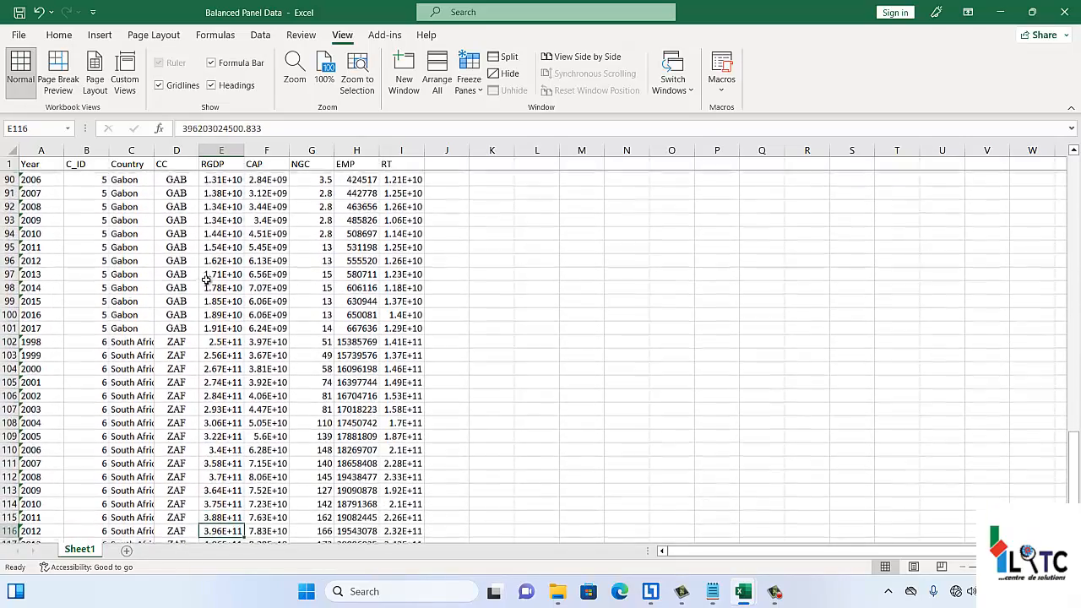
key(Down)
key(Down)
key(Down)
key(Down)
key(Down)
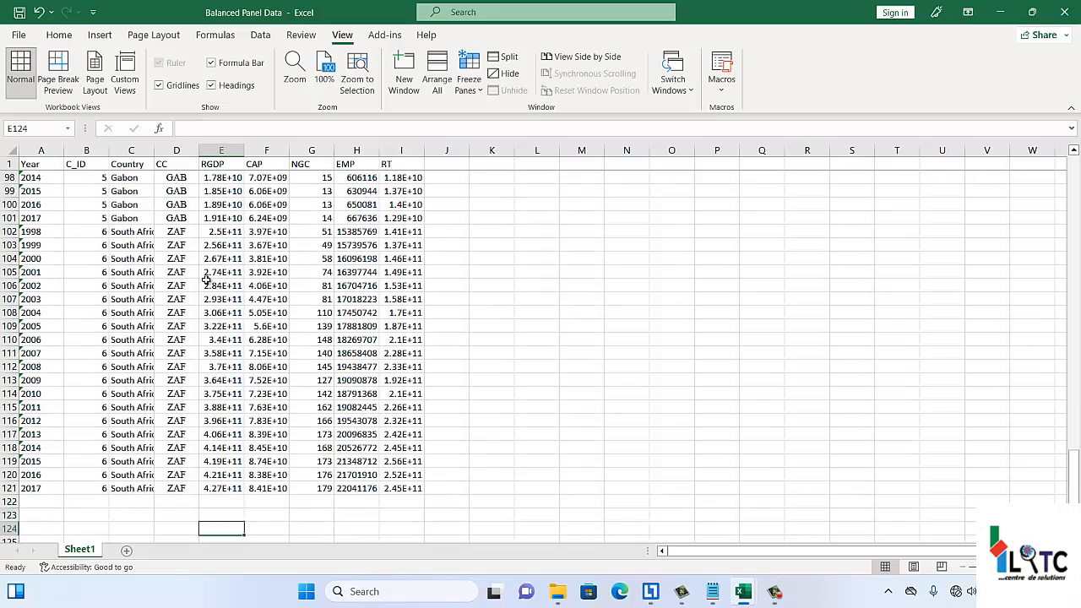
Review the RGDP column upward from the empty rows below South Africa's records to its heading in E1, ending on cell E10.
key(Up)
key(Up)
key(Up)
key(Up)
key(Up)
key(Up)
key(Up)
key(Up)
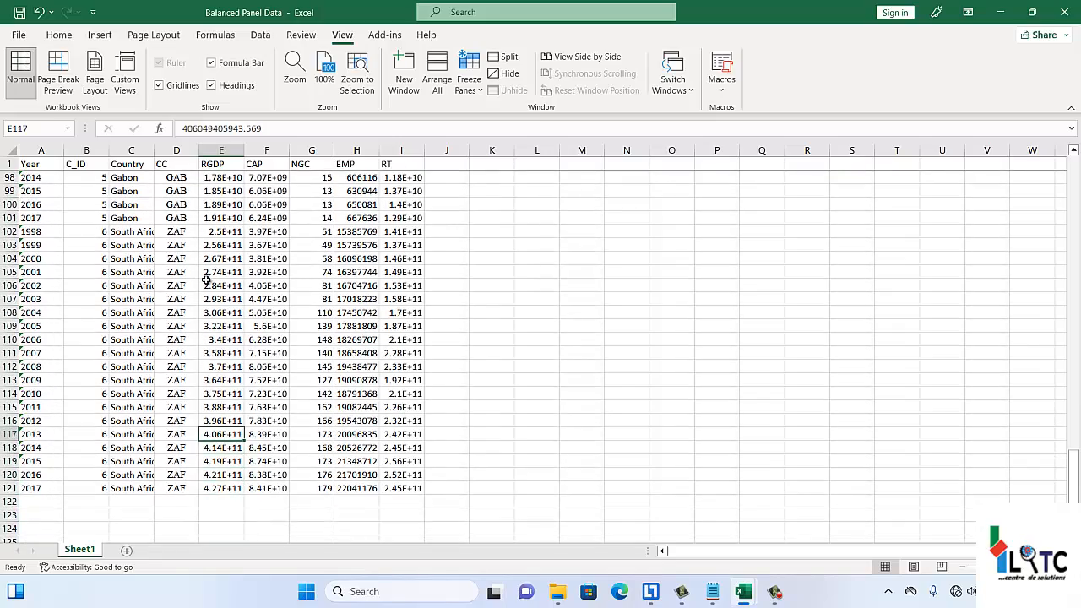
key(Up)
key(Up)
key(Up)
key(Up)
key(Up)
key(Up)
key(Up)
key(Up)
key(Up)
key(Up)
key(Up)
key(Up)
key(Up)
key(Up)
key(Up)
key(Up)
key(Up)
key(Up)
key(Up)
key(Up)
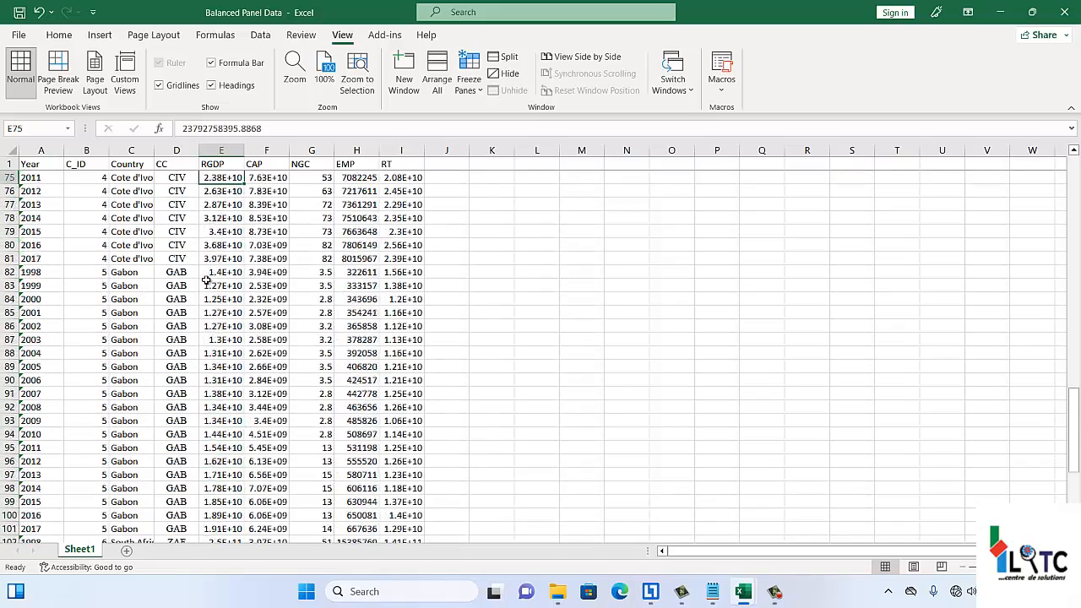
key(Up)
key(Up)
key(Up)
key(Up)
key(Up)
key(Up)
key(Up)
key(Up)
key(Up)
key(Up)
key(Up)
key(Up)
key(Up)
key(Up)
key(Up)
key(Up)
key(Up)
key(Up)
key(Up)
key(Up)
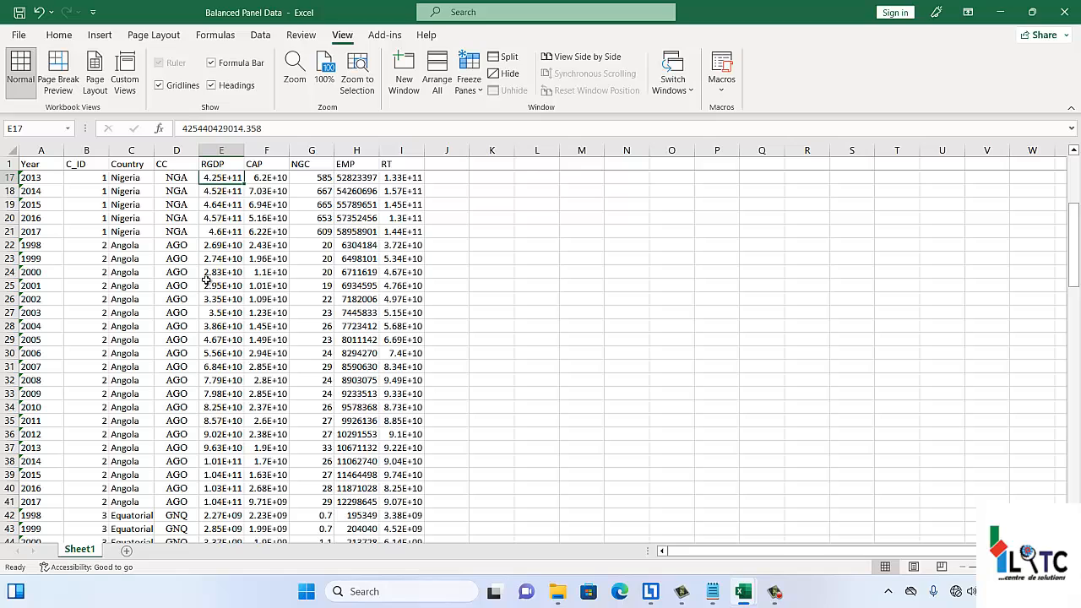
key(Up)
key(Up)
key(Up)
key(Up)
key(Up)
key(Up)
key(Up)
key(Up)
key(Up)
key(Up)
key(Up)
key(Up)
key(Up)
key(Up)
key(Up)
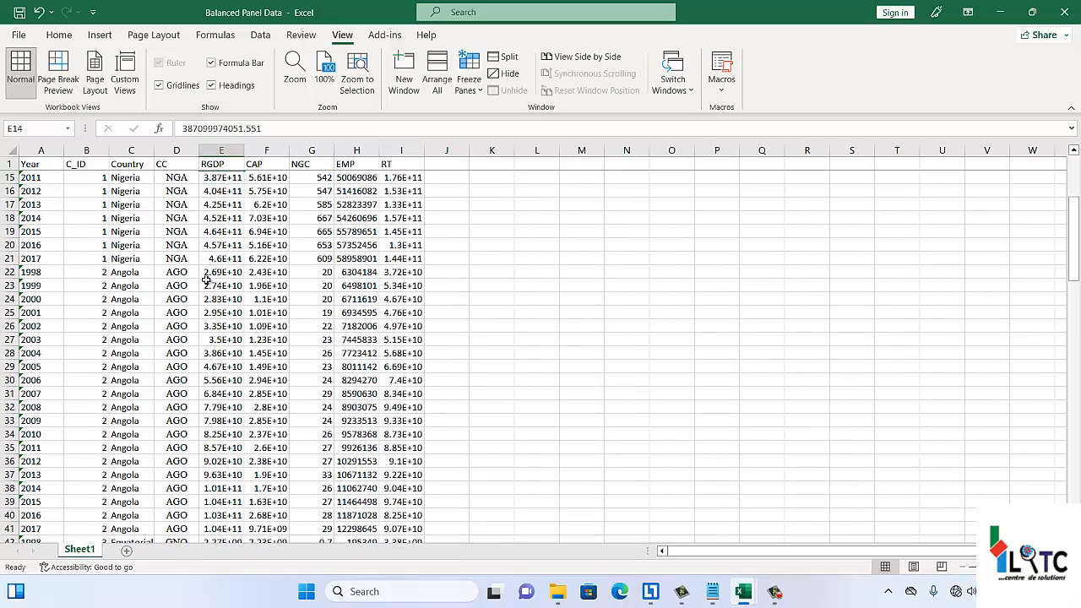
key(Up)
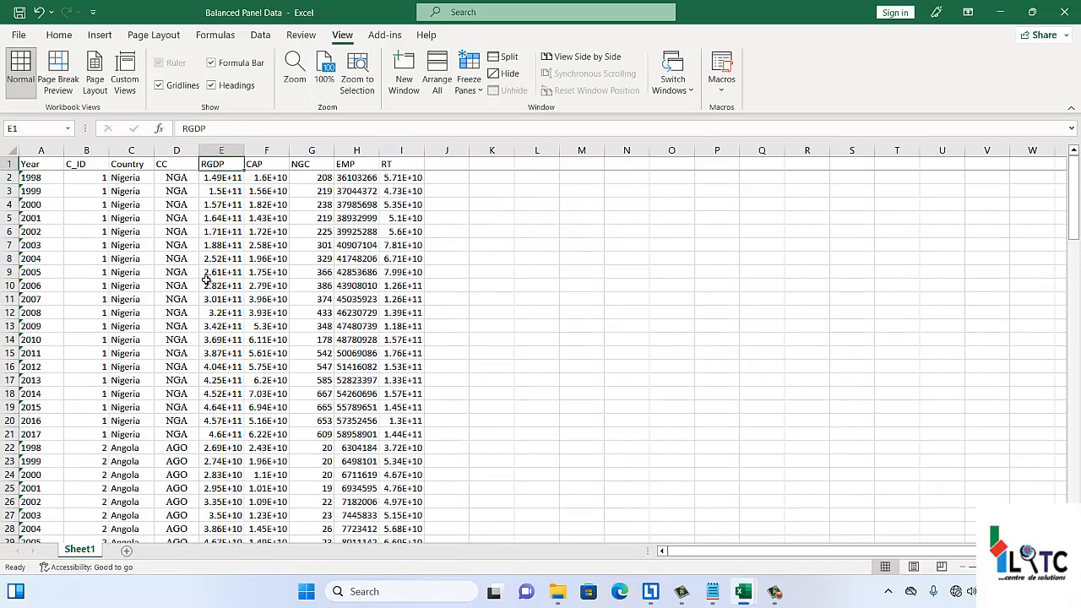
click(240, 283)
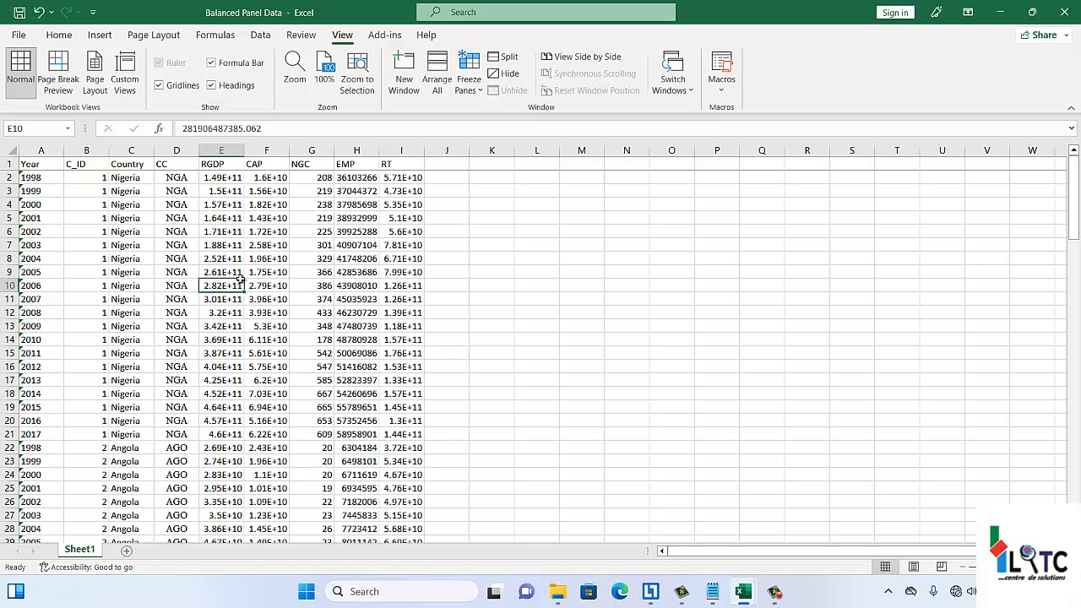
Search for Eviews, launch EViews 10 (x64) and dismiss its startup screen.
click(417, 595)
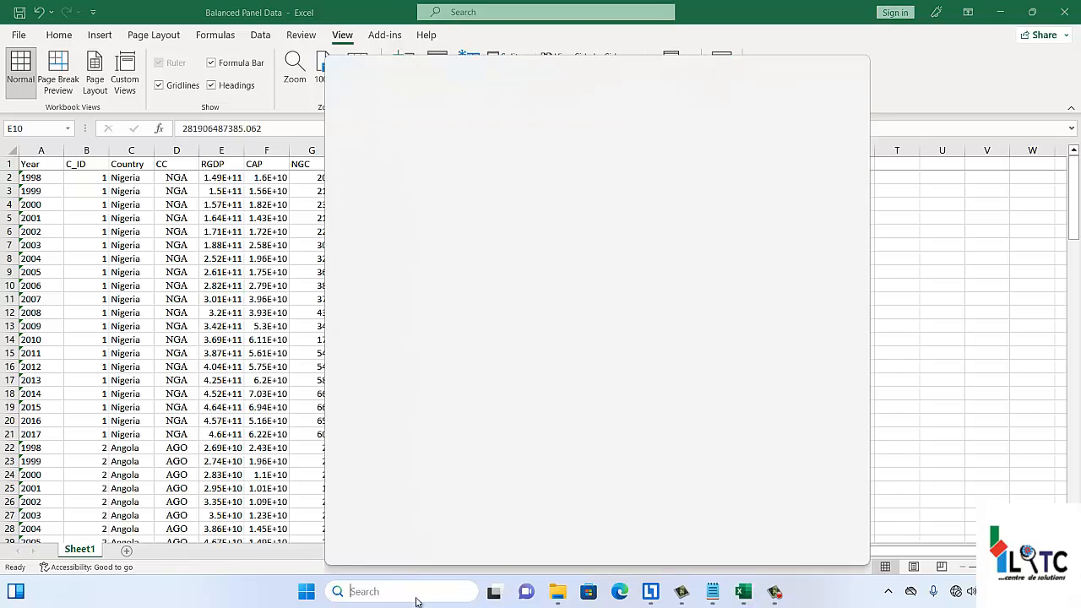
text(E)
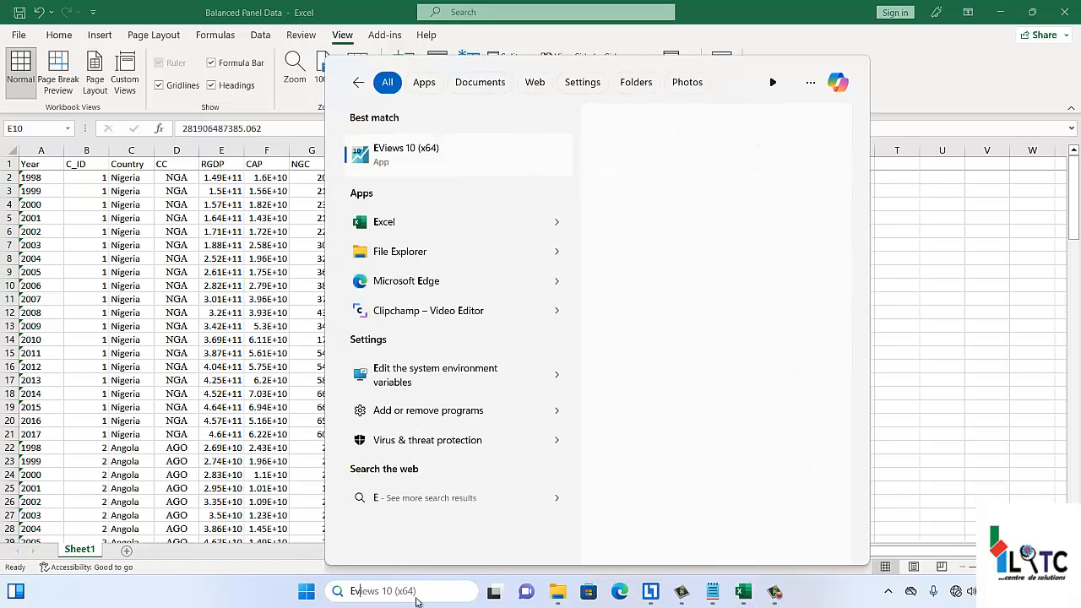
text(views)
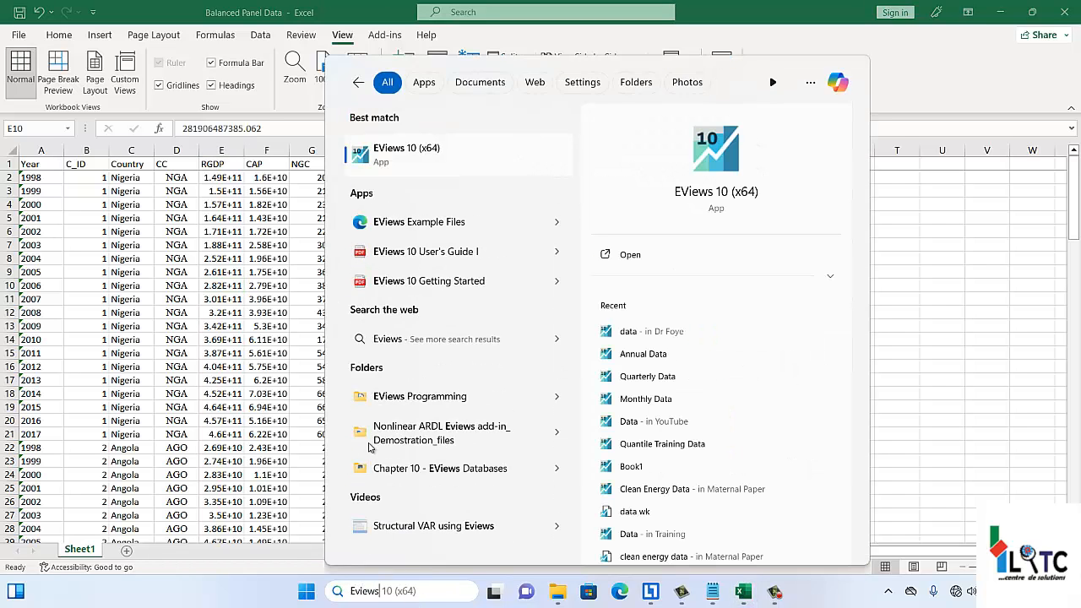
click(424, 157)
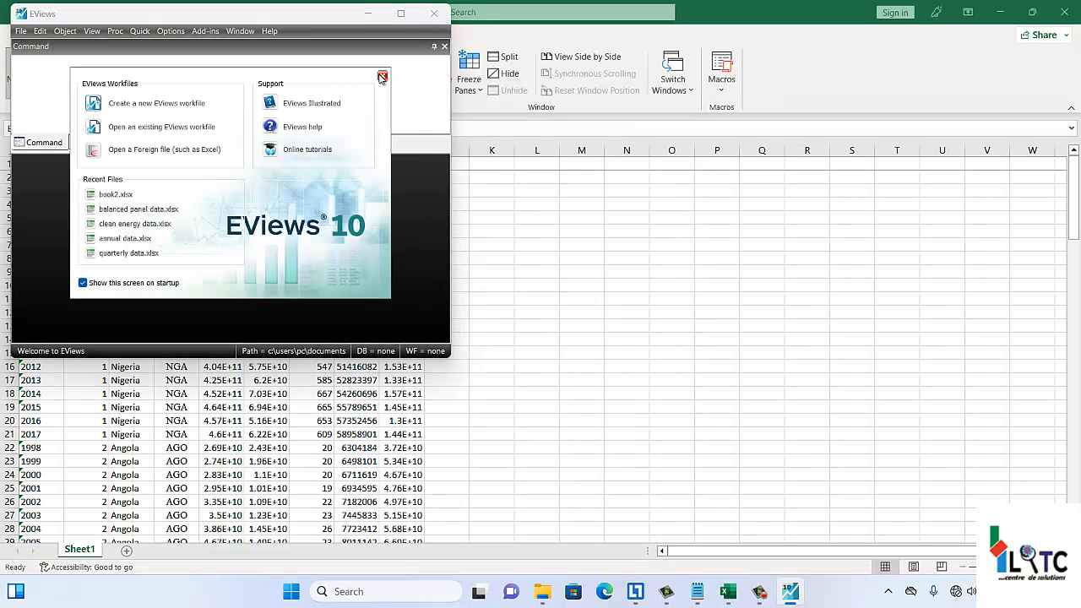
click(381, 78)
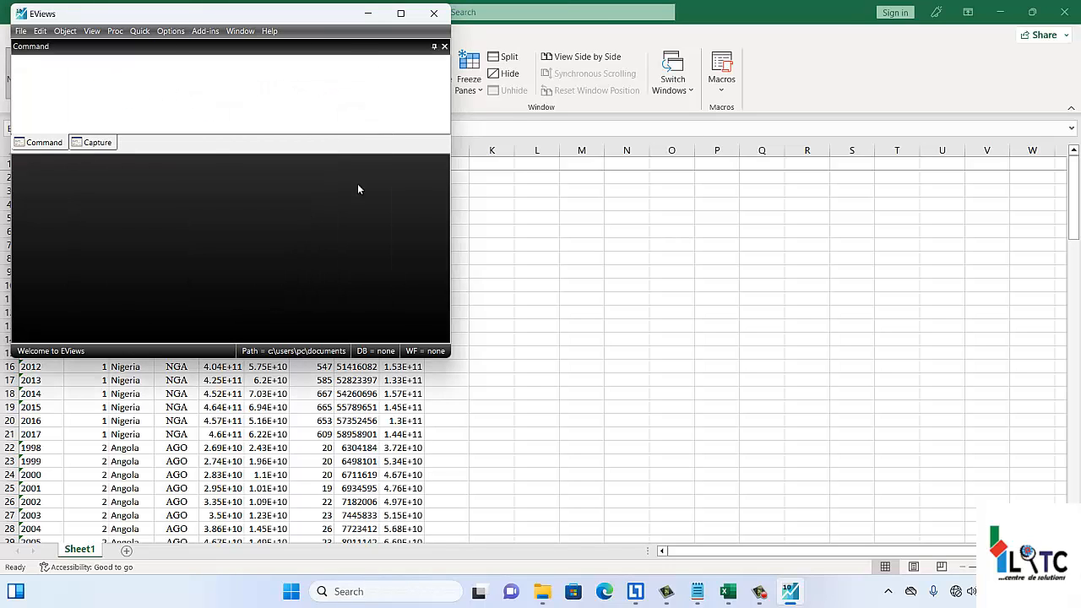
Start importing the Balanced Panel Data workbook from the YouTube folder into EViews.
click(20, 32)
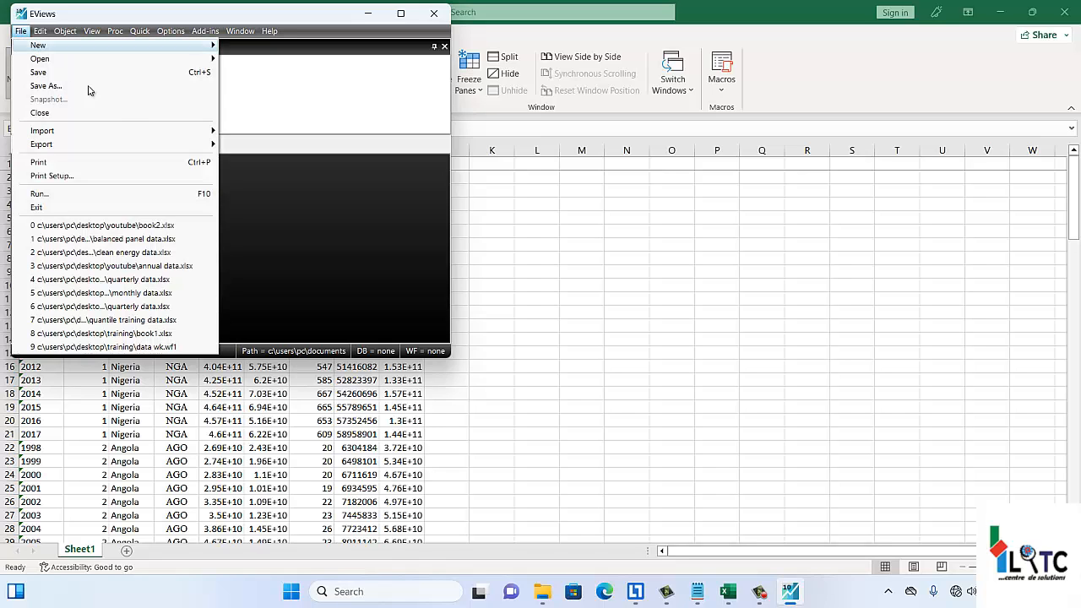
mouse_move(159, 135)
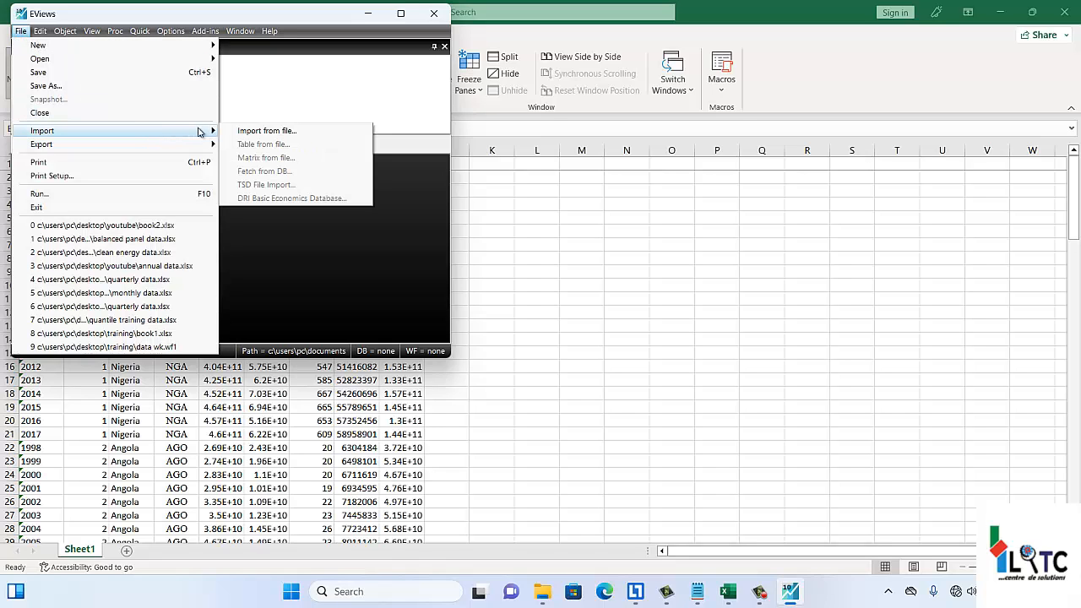
click(261, 132)
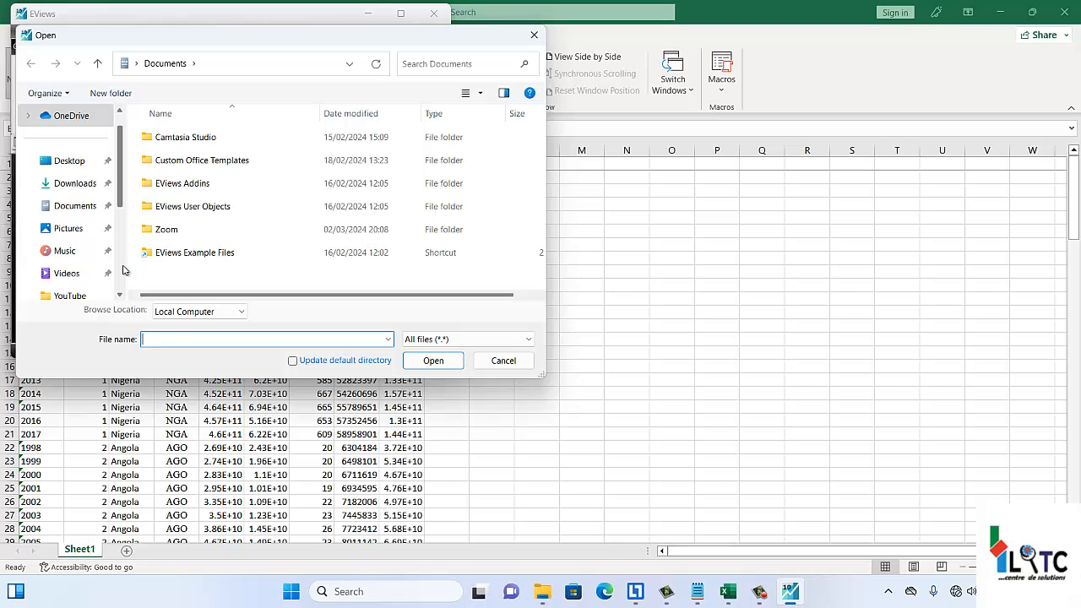
click(71, 298)
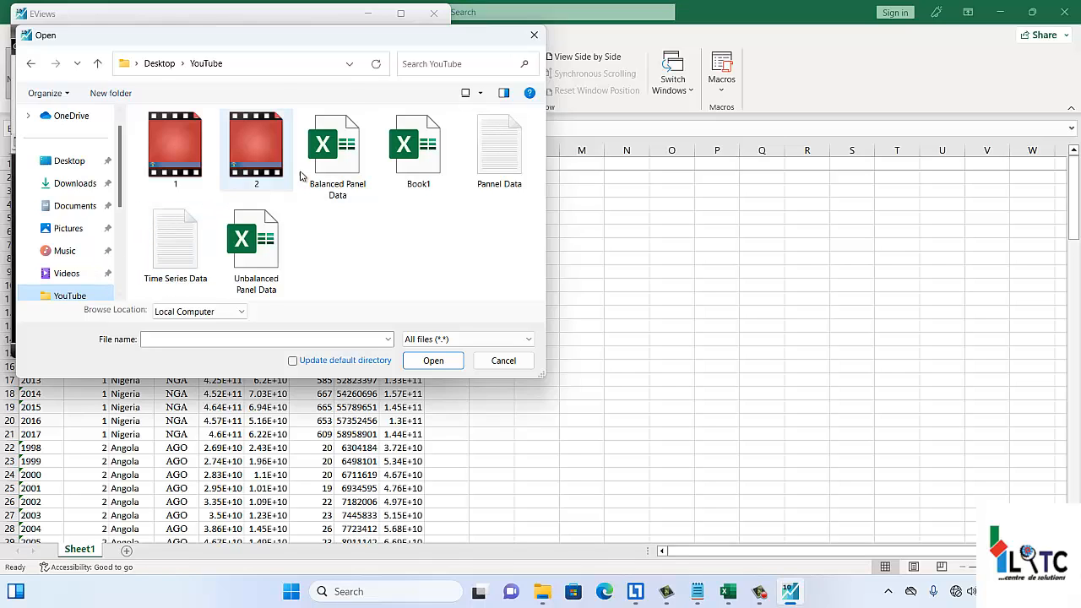
click(352, 169)
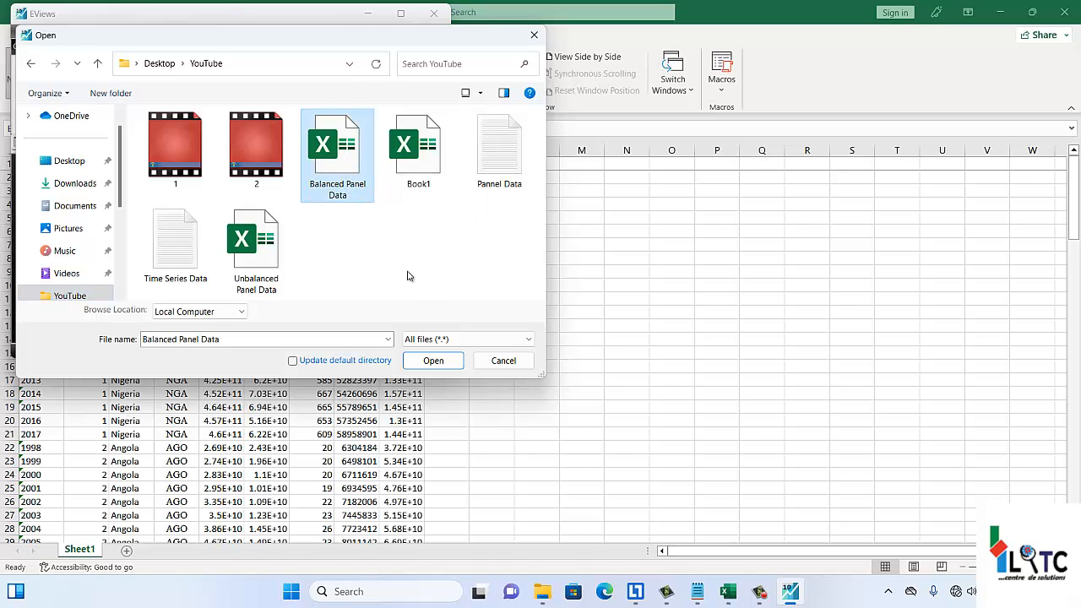
click(435, 361)
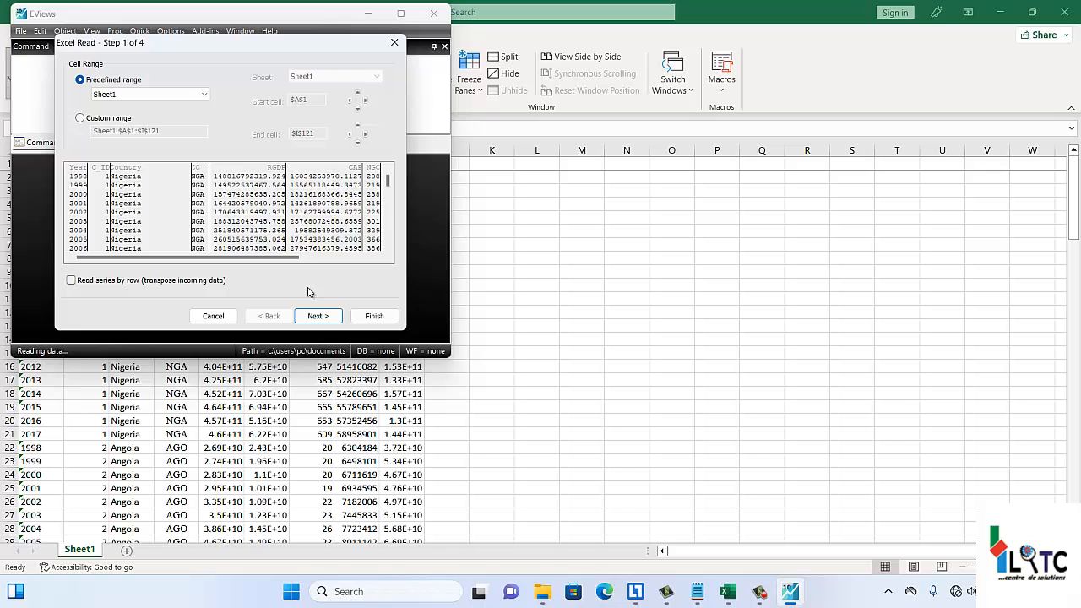
Complete the Excel import as a Dated Panel identified by c_id and year, without linking to the source, and maximize EViews.
click(325, 321)
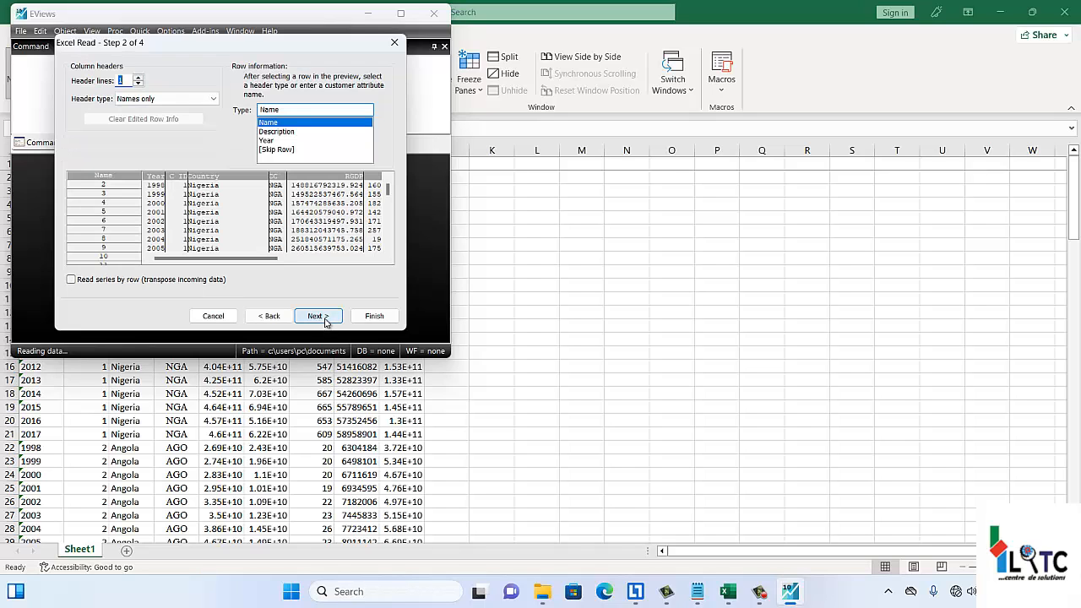
click(325, 321)
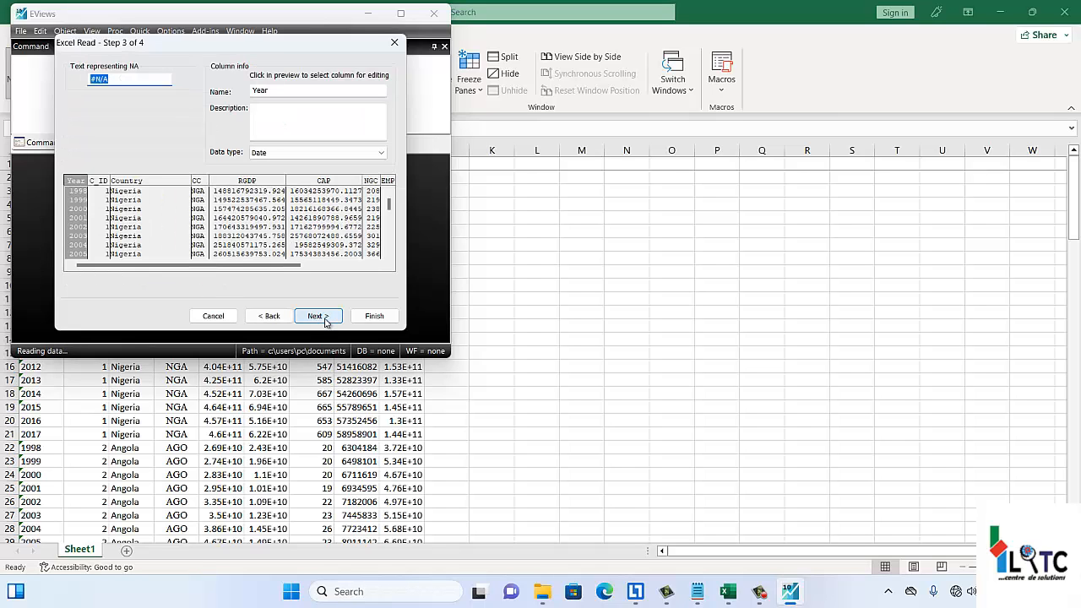
click(325, 321)
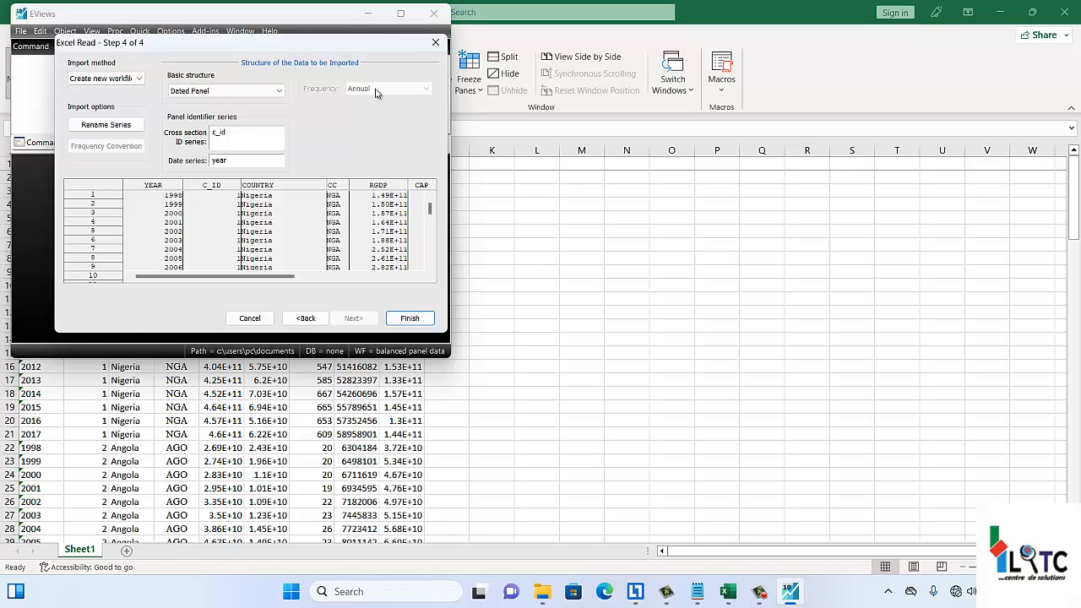
click(410, 318)
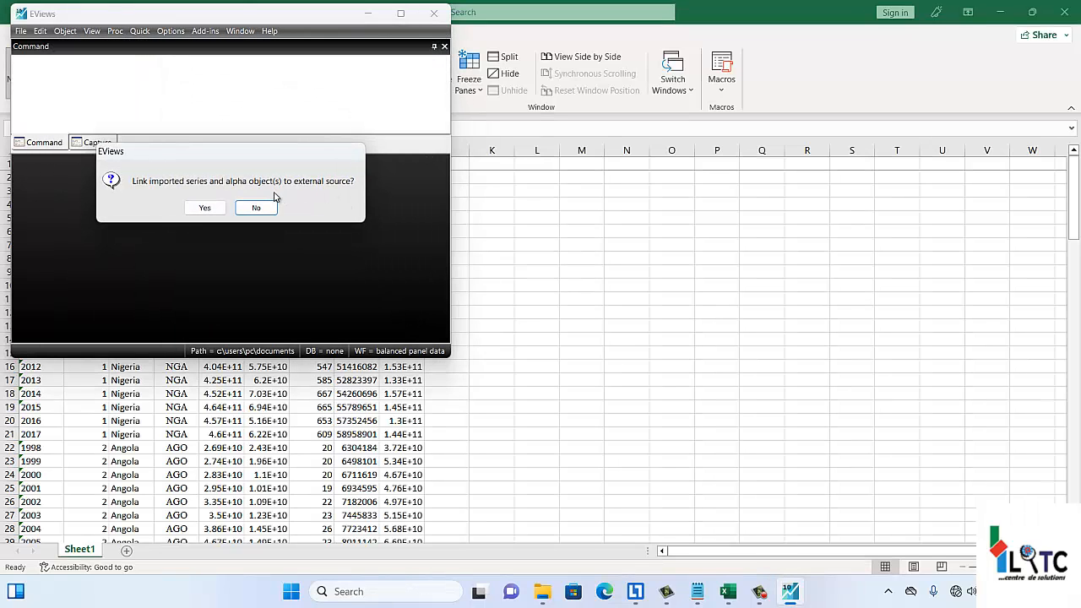
click(264, 209)
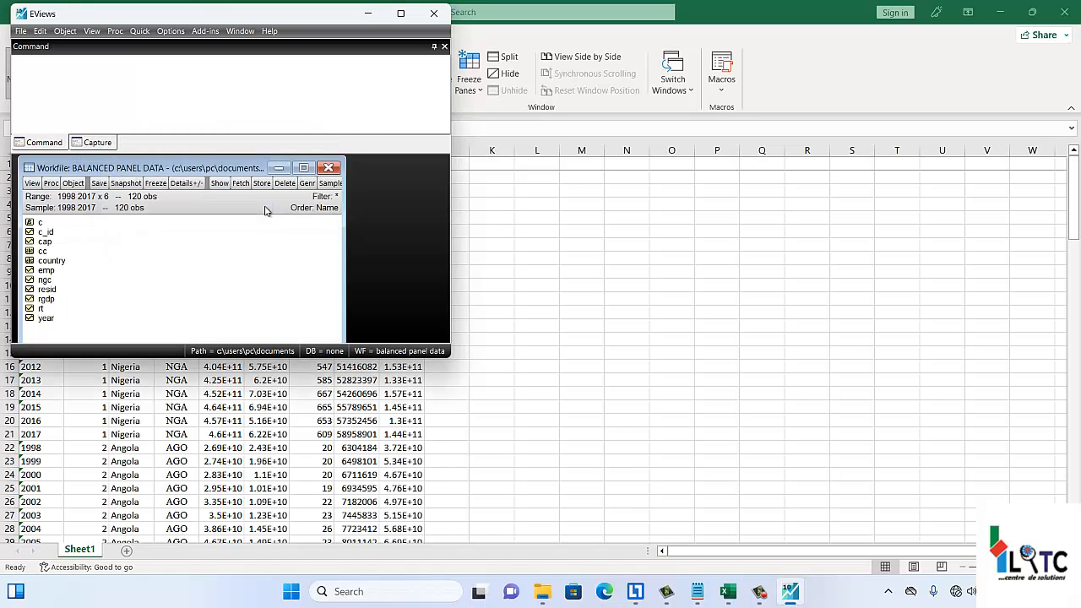
click(401, 13)
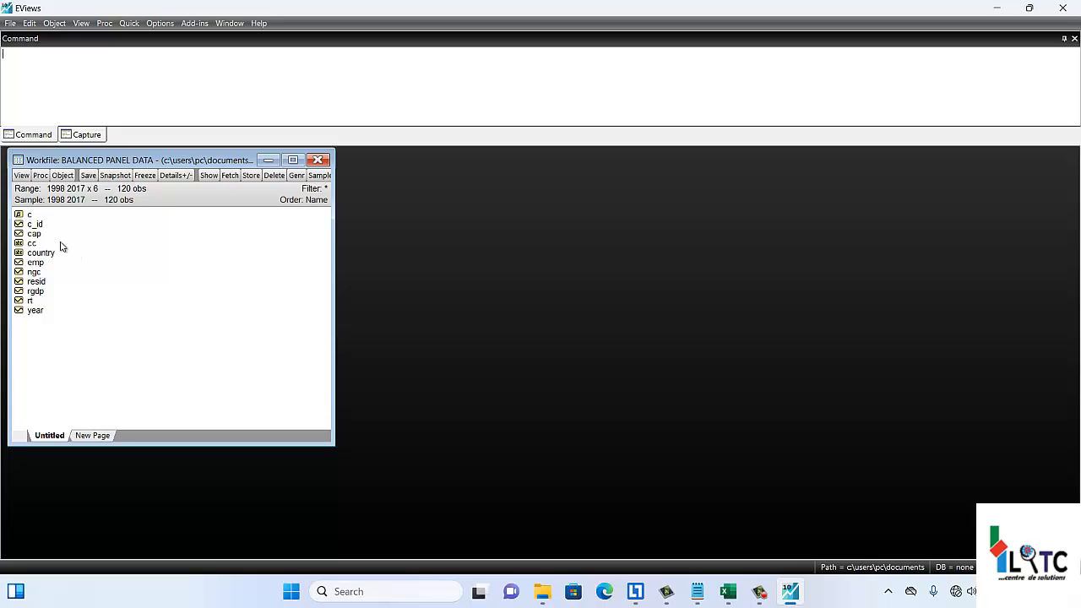
click(38, 293)
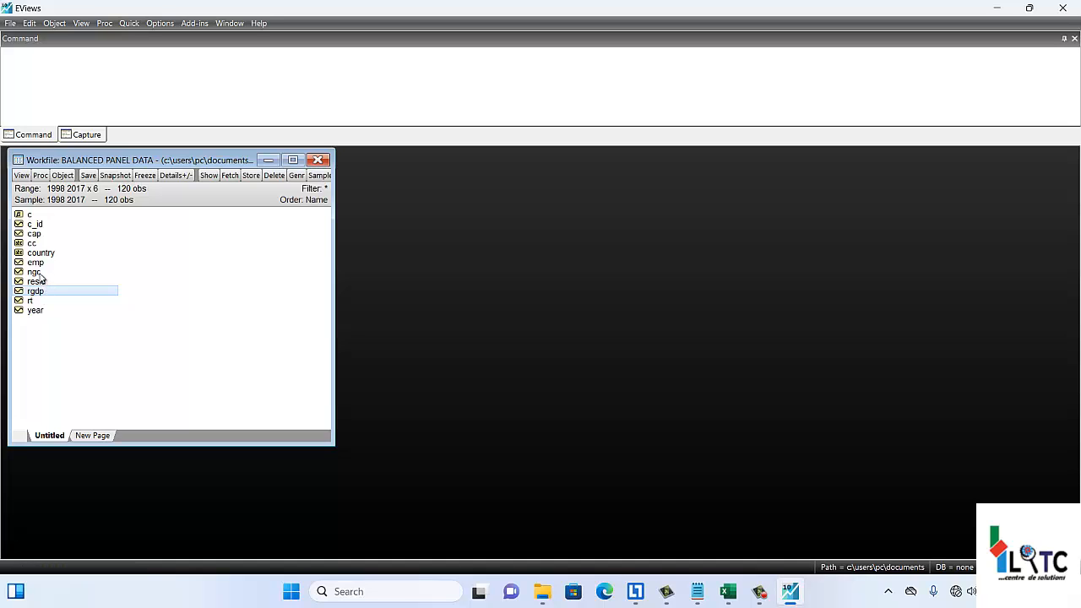
shift+click(40, 263)
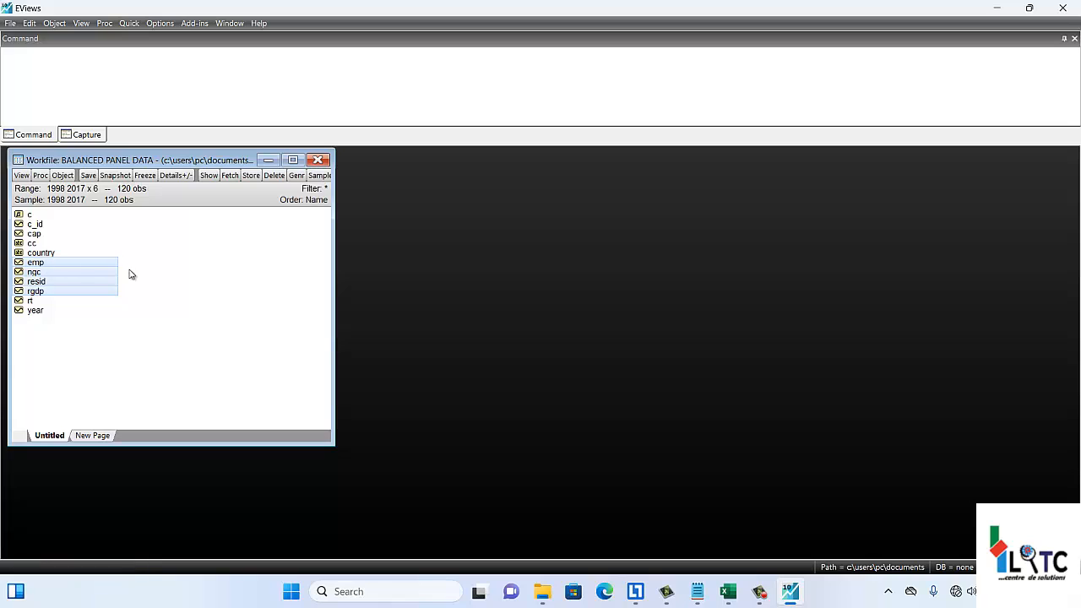
click(128, 297)
Open the series rgdp, emp, ngc and cap together as a group and maximize the group window.
click(39, 292)
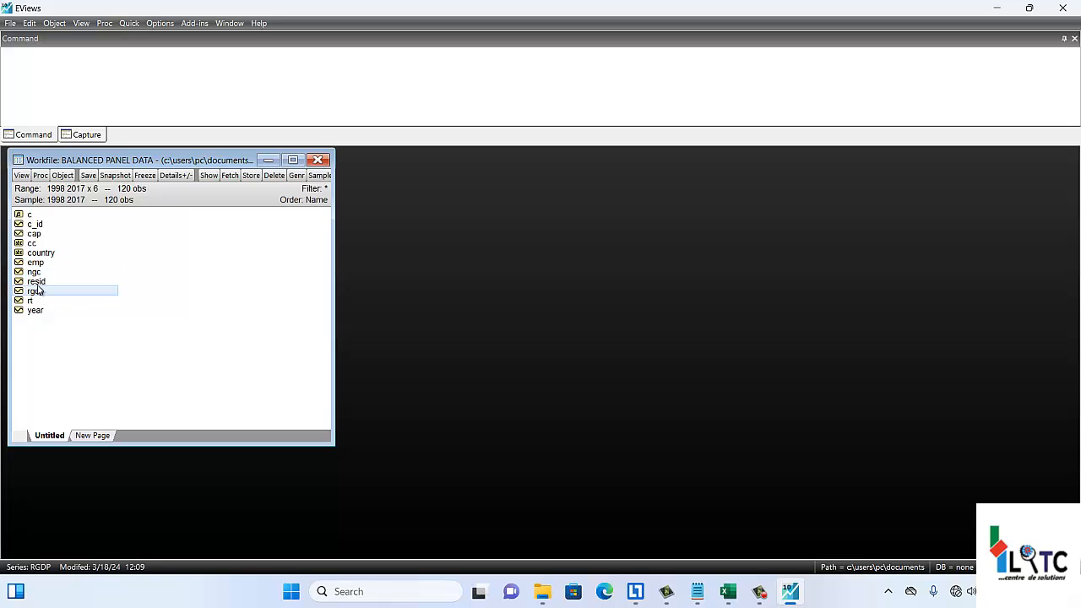
ctrl+click(40, 263)
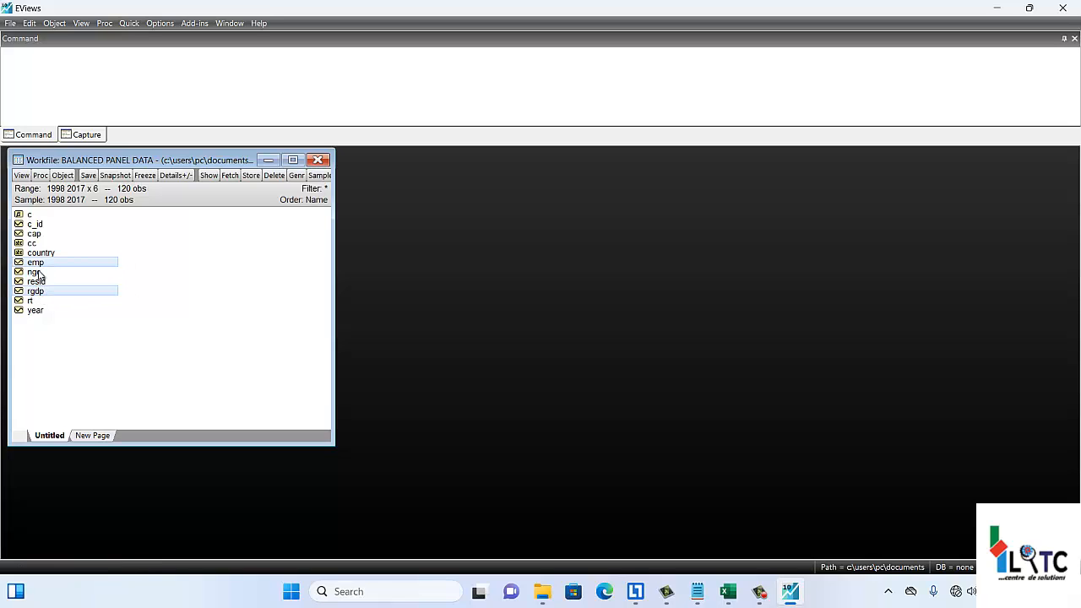
ctrl+click(39, 272)
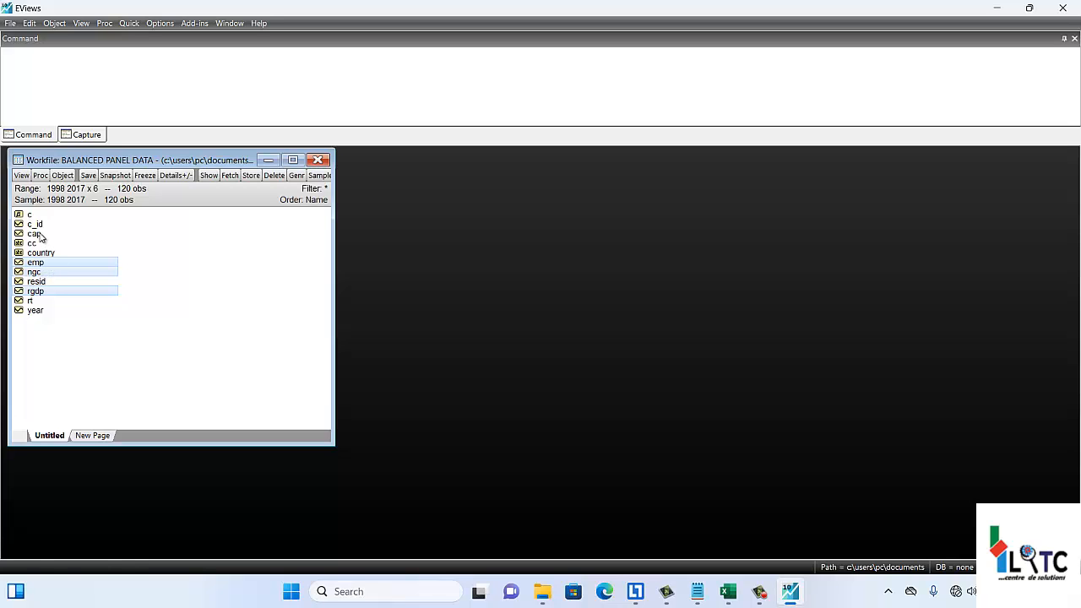
ctrl+click(39, 235)
right_click(40, 236)
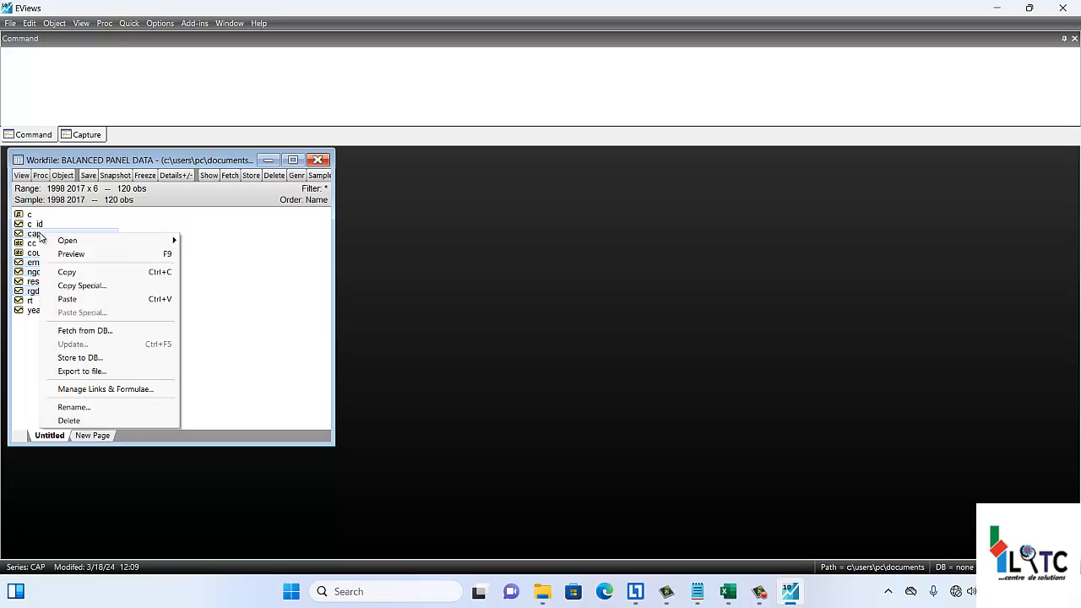
mouse_move(166, 241)
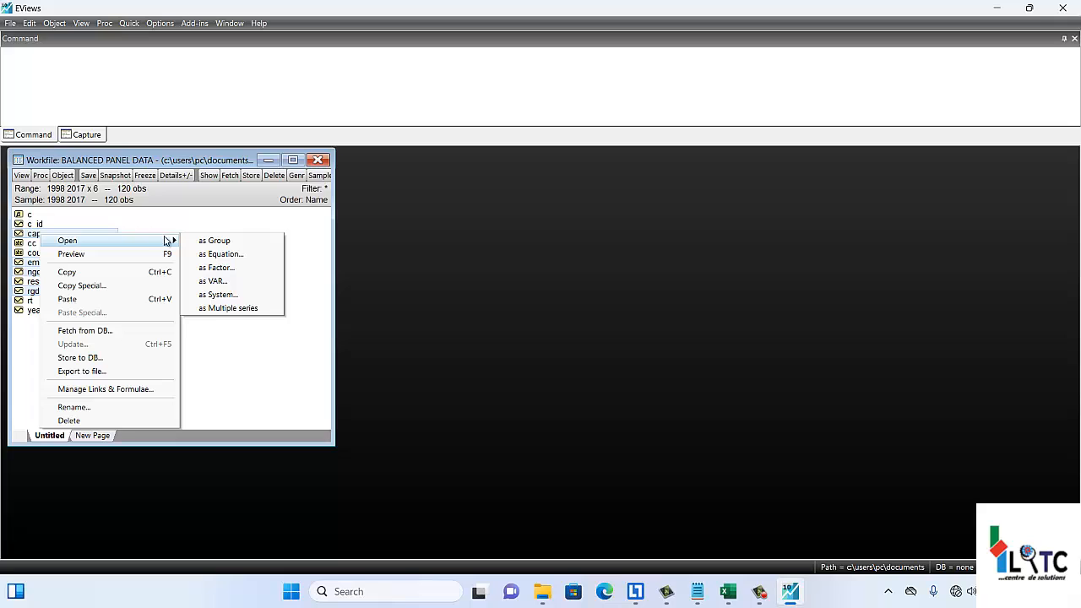
click(234, 245)
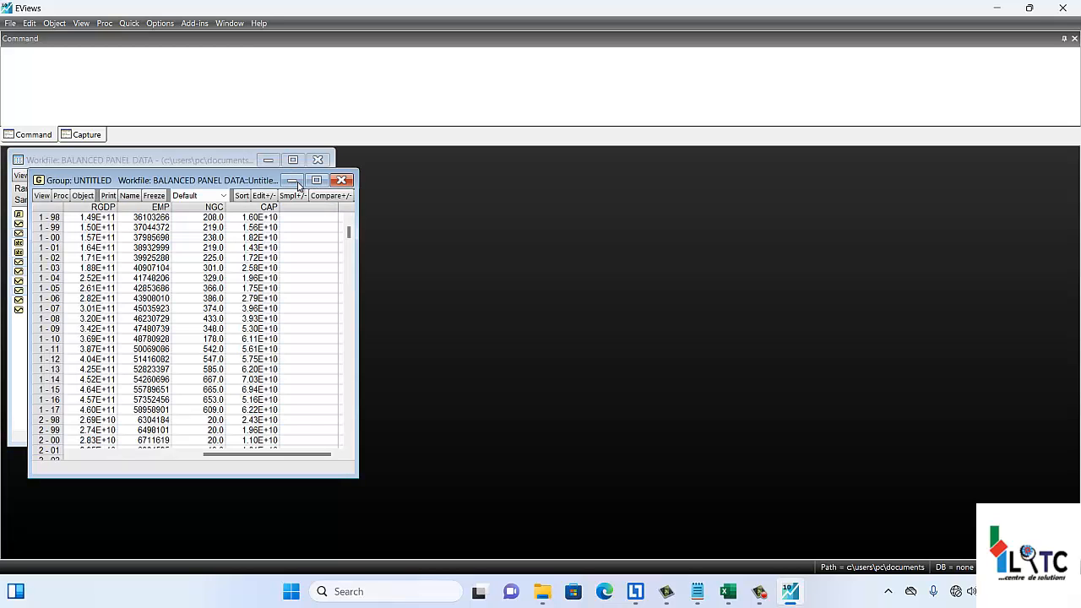
click(316, 180)
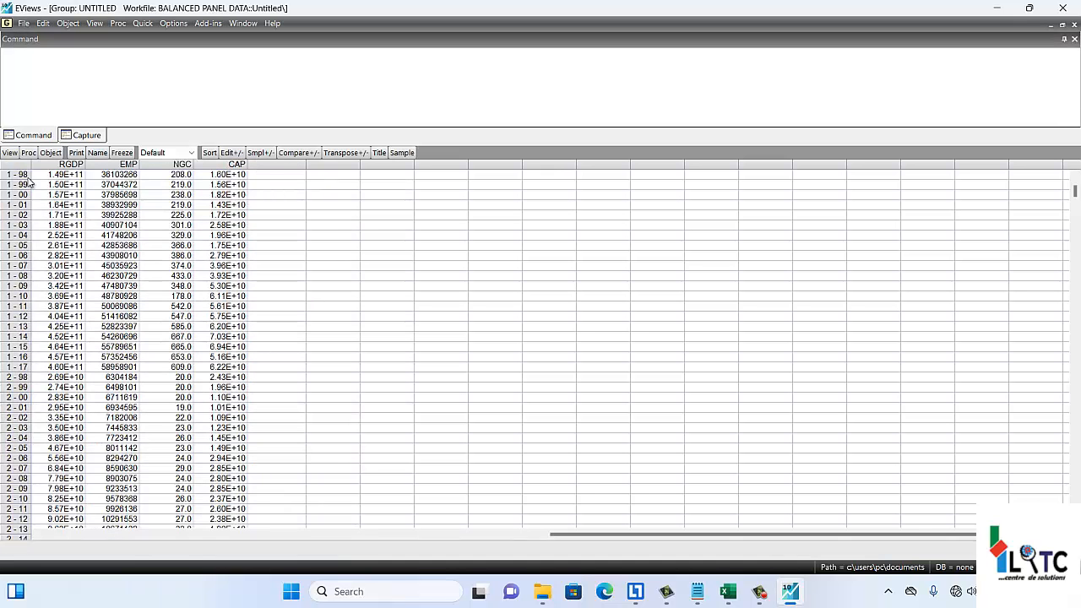
Examine the first country's observations from 1 - 98 to 1 - 17 in the group, and restore the group window's size.
click(25, 175)
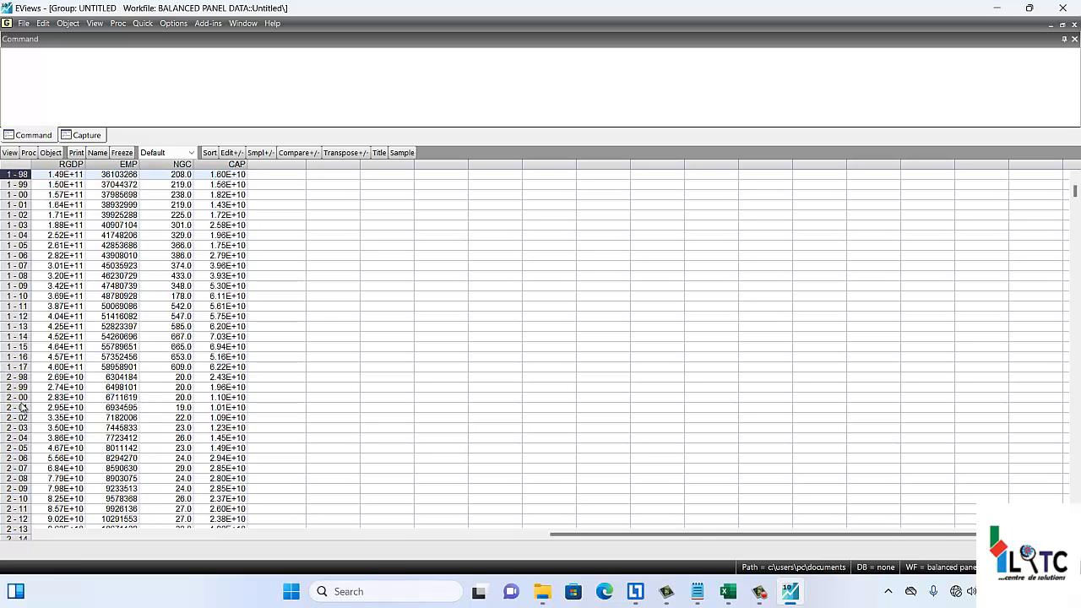
click(22, 368)
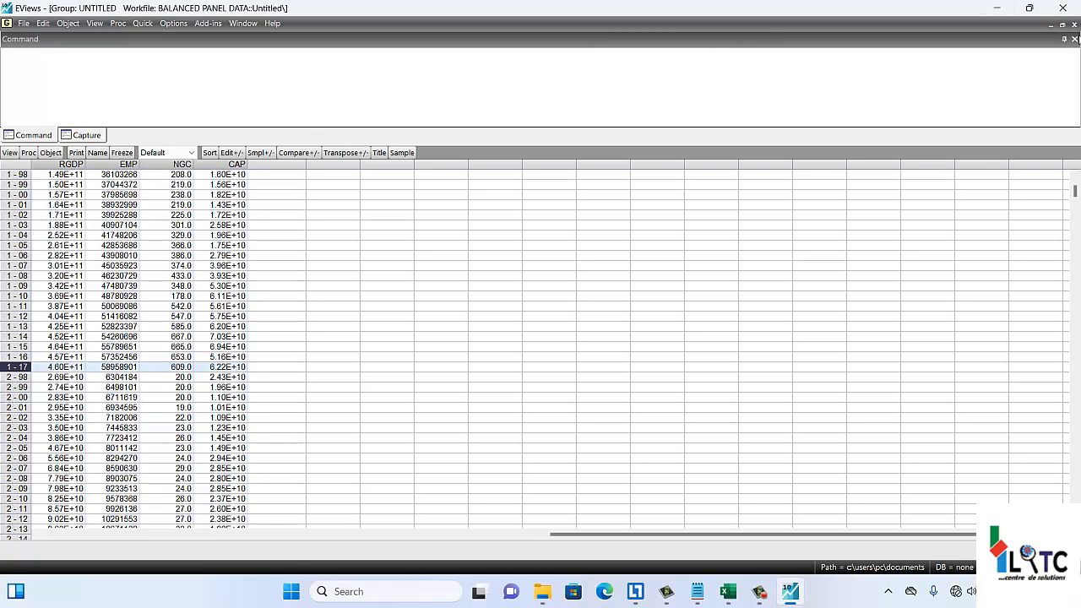
click(1062, 25)
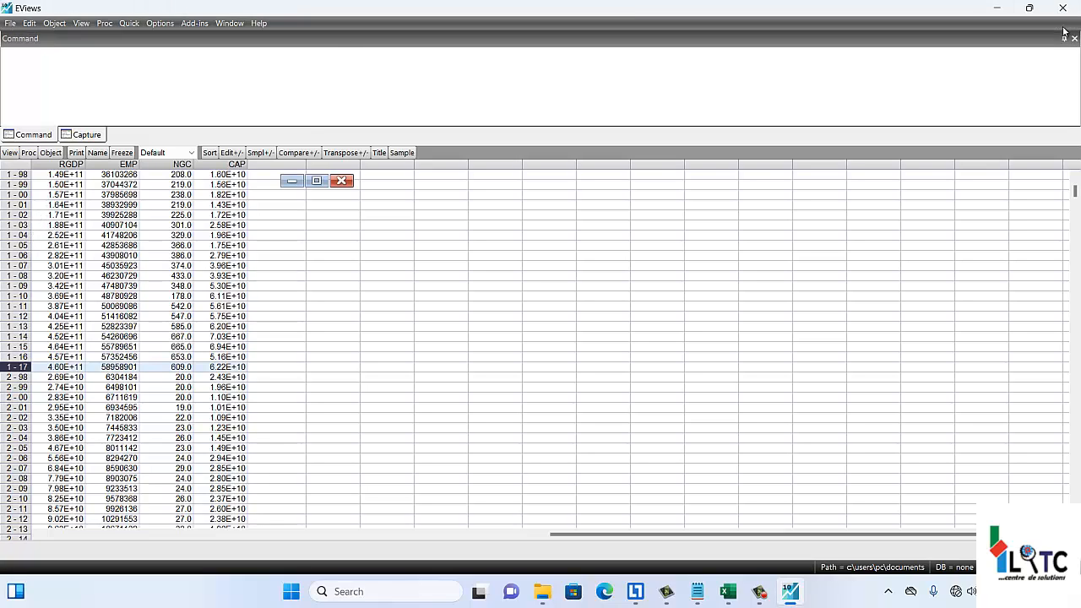
Delete the untitled group, and open rgdp, emp, ngc, cap, country, cc and c_id together as a new maximized group.
click(341, 180)
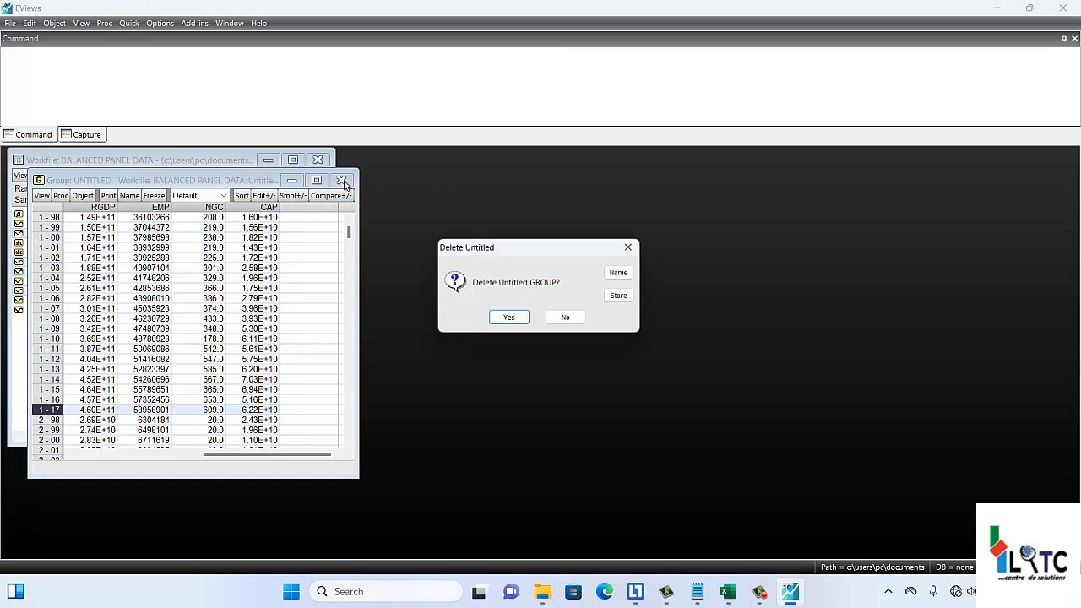
click(511, 318)
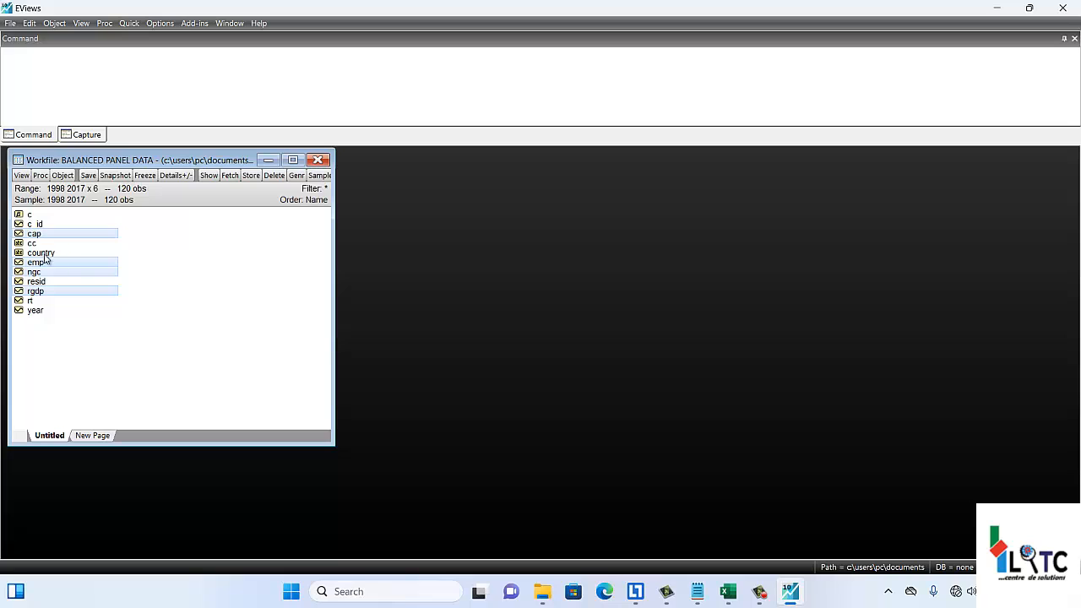
ctrl+click(43, 254)
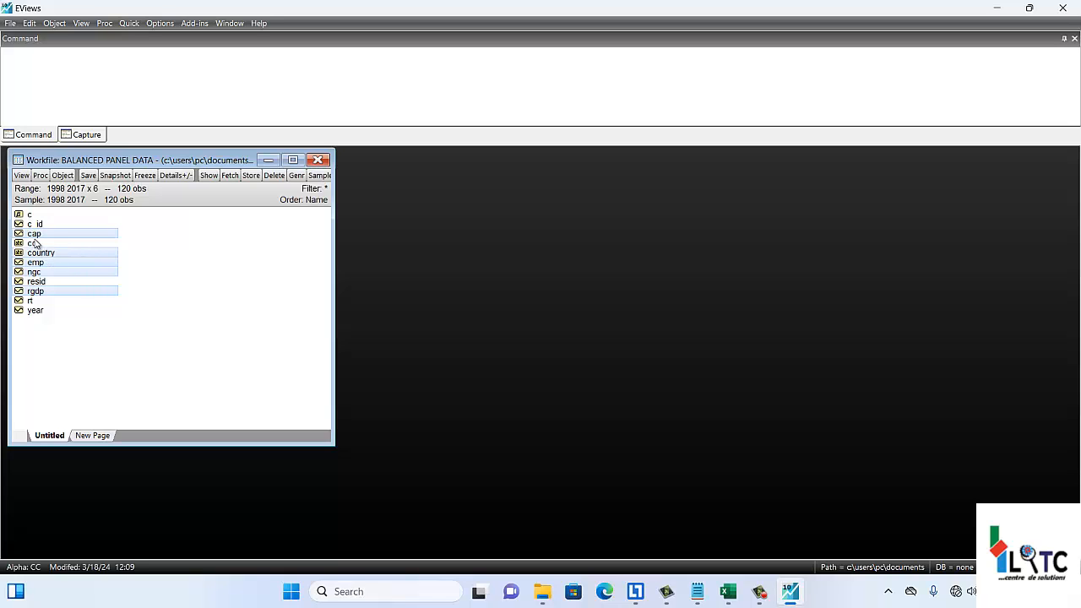
ctrl+click(37, 243)
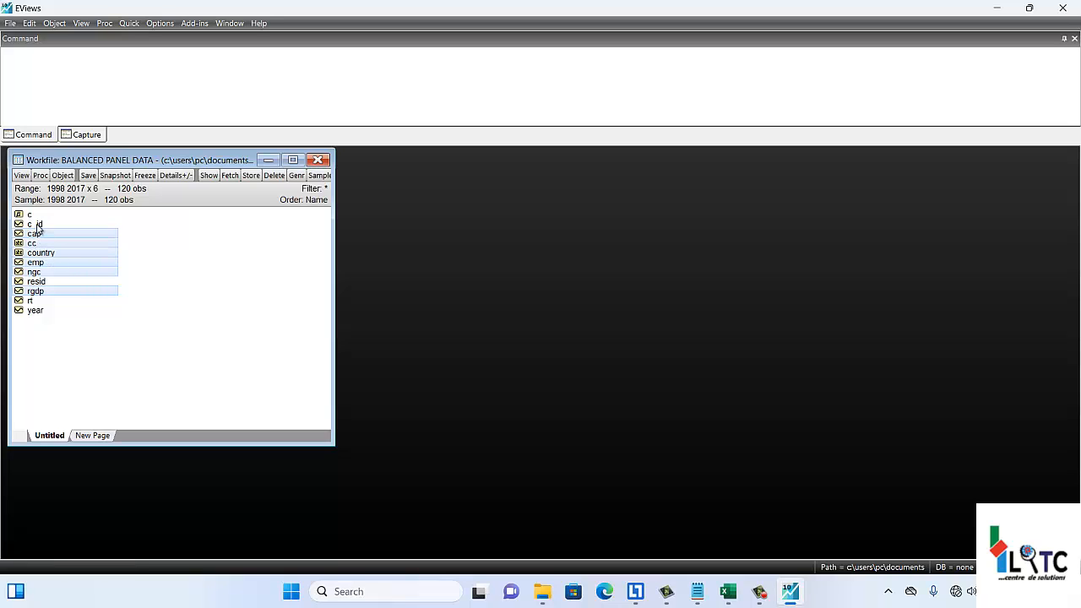
ctrl+click(41, 224)
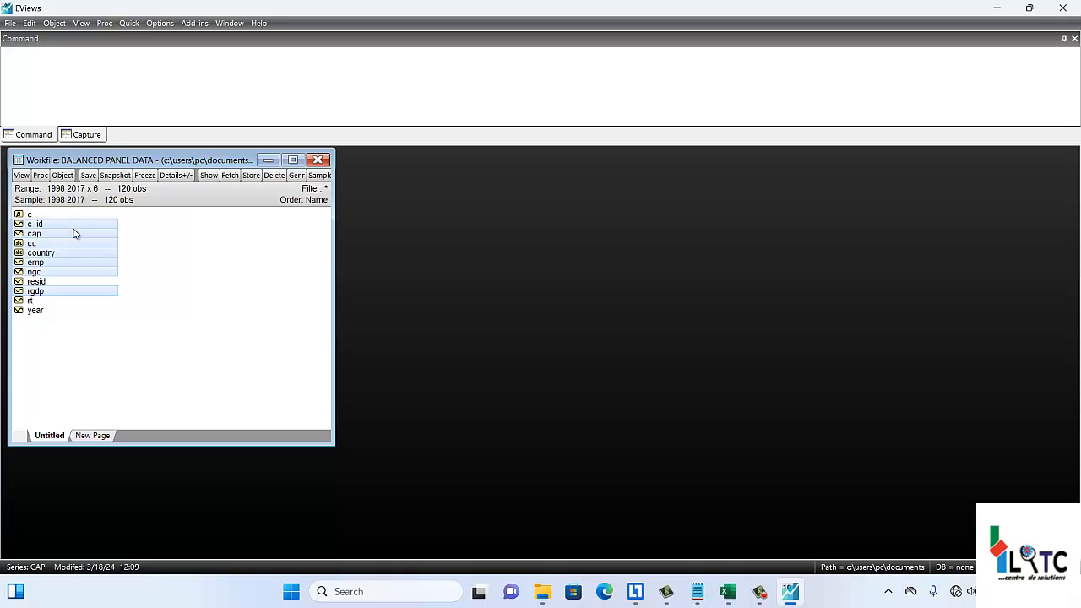
right_click(83, 232)
mouse_move(181, 238)
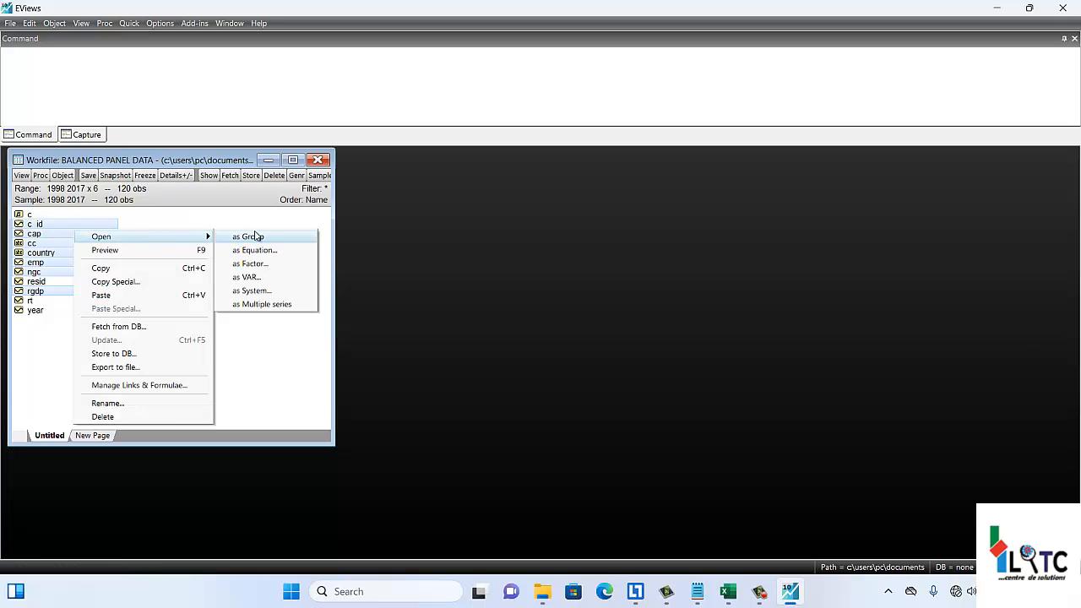
click(254, 235)
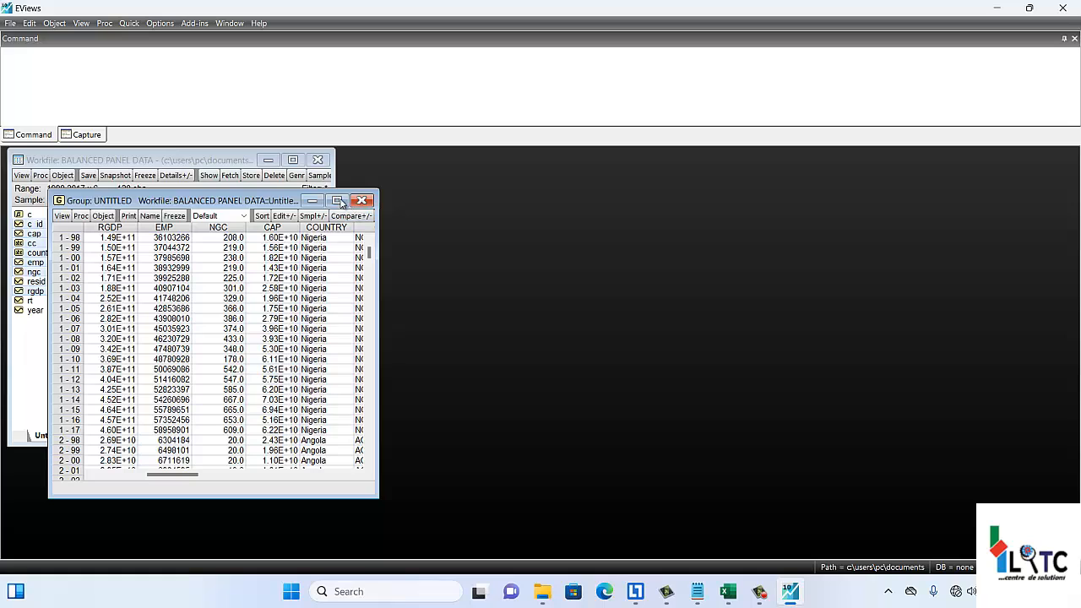
click(336, 200)
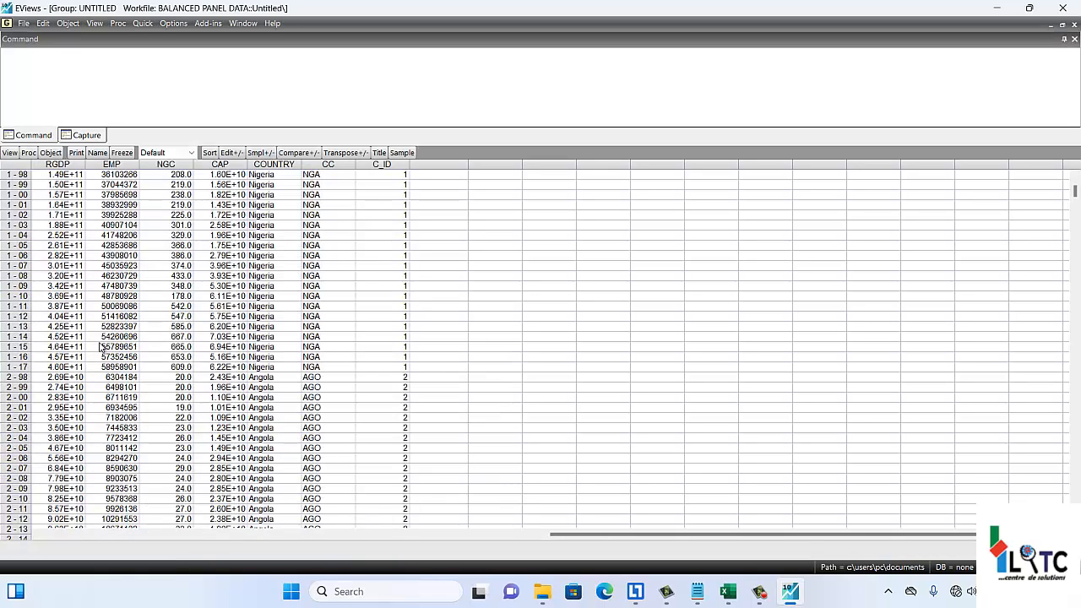
Examine observation 1 - 17 across the series columns of the group, from the country identifiers back to the observation labels.
click(317, 367)
key(Left)
key(Left)
key(Right)
key(Right)
key(Right)
key(Right)
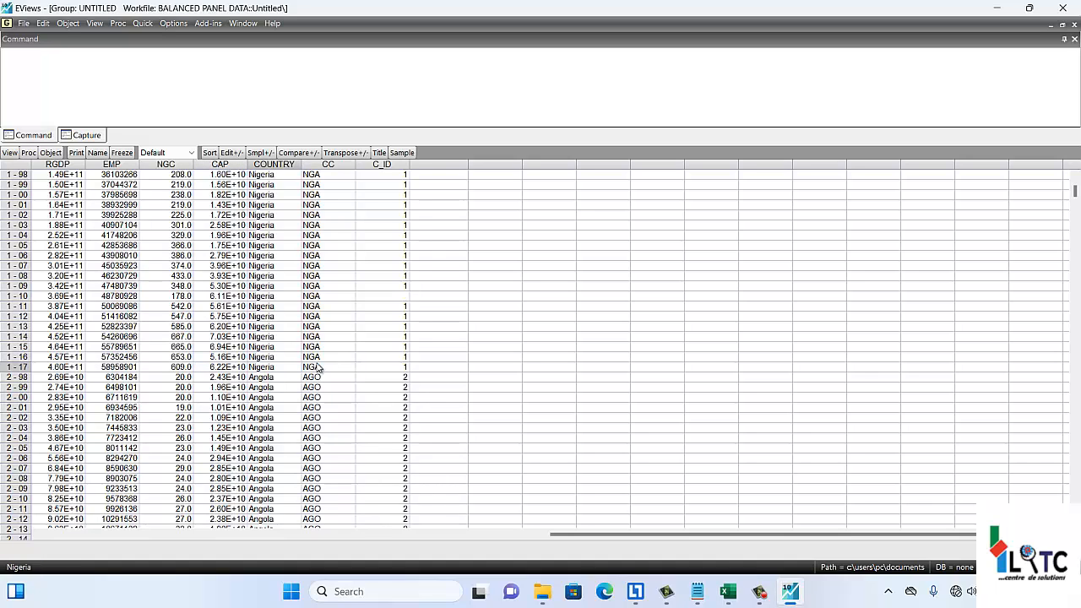
key(Left)
key(Left)
key(Left)
key(Left)
key(Left)
key(Left)
key(Left)
key(Left)
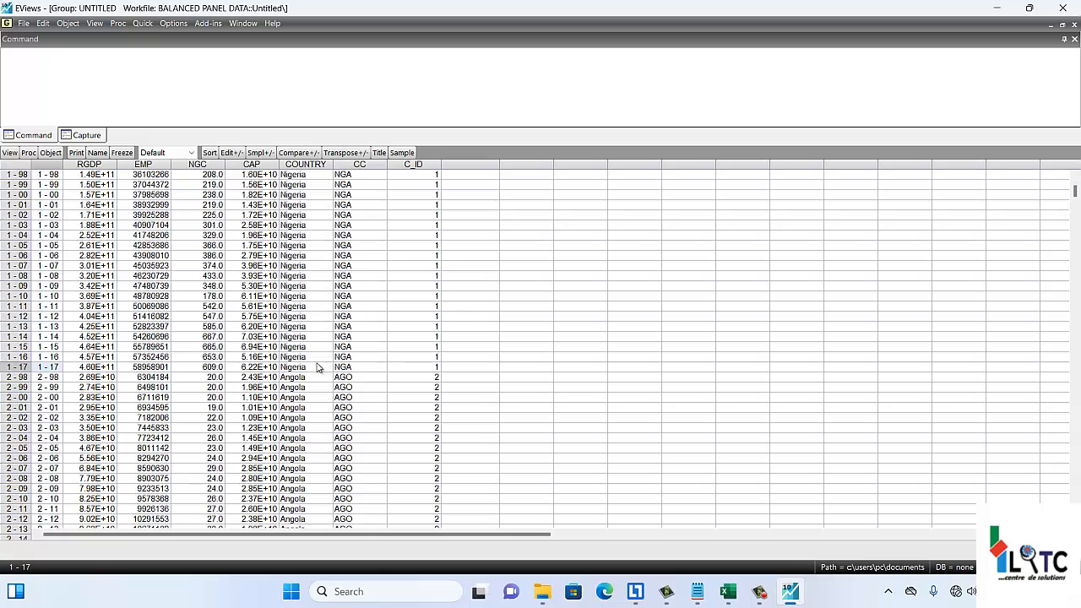
Examine the stacked country observations in the group from 1 - 17 down to 4 - 17.
key(Down)
key(Down)
key(Down)
key(Down)
key(Down)
key(Down)
key(Down)
key(Down)
key(Down)
key(Down)
key(Down)
key(Down)
key(Down)
key(Down)
key(Down)
key(Down)
key(Down)
key(Down)
key(Down)
key(Down)
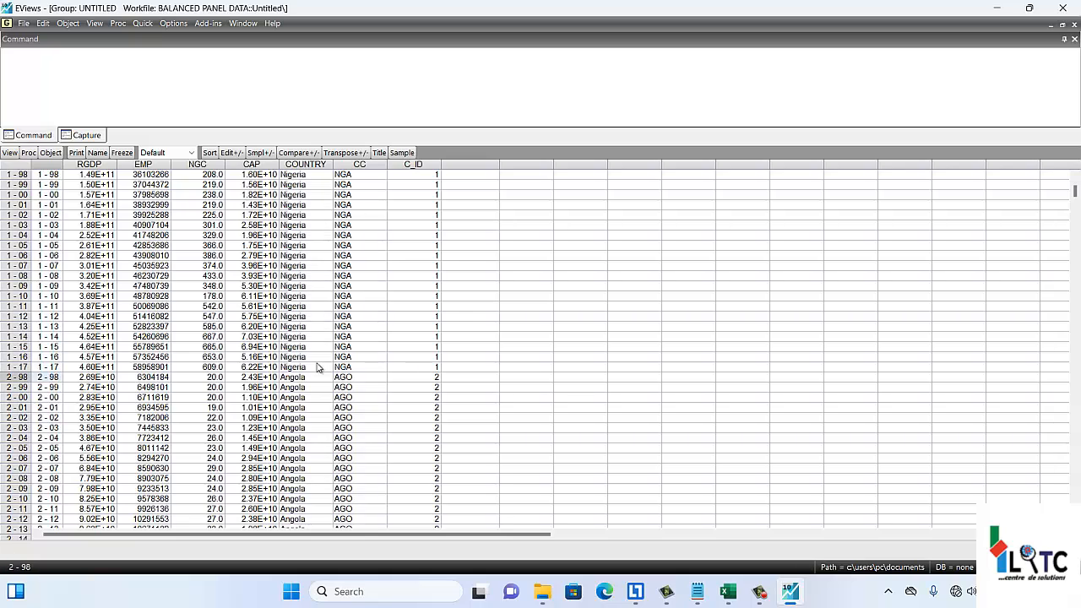
key(Down)
key(Down)
key(Down)
key(Down)
key(Down)
key(Down)
key(Down)
key(Down)
key(Down)
key(Down)
key(Down)
key(Down)
key(Down)
key(Down)
key(Down)
key(Down)
key(Down)
key(Down)
key(Down)
key(Down)
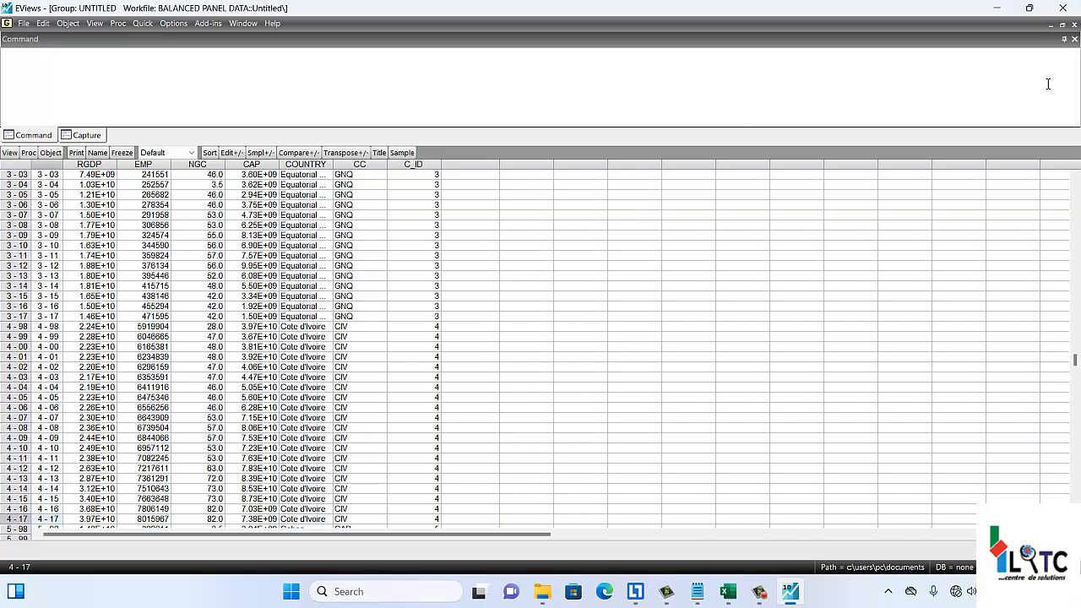
Delete the untitled group and close the Balanced Panel Data workfile without saving it.
click(1062, 25)
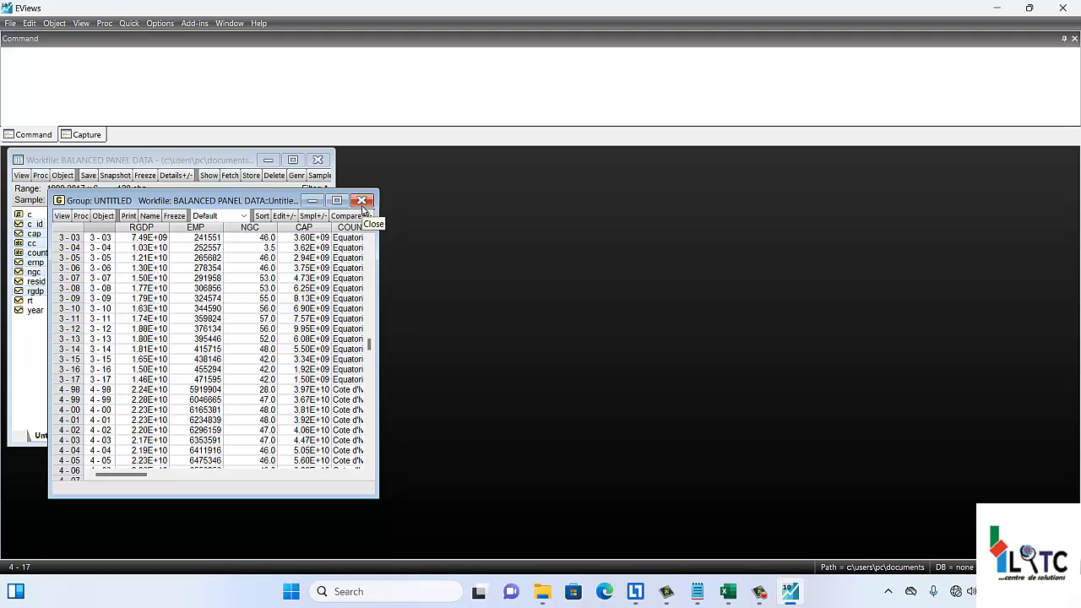
click(362, 201)
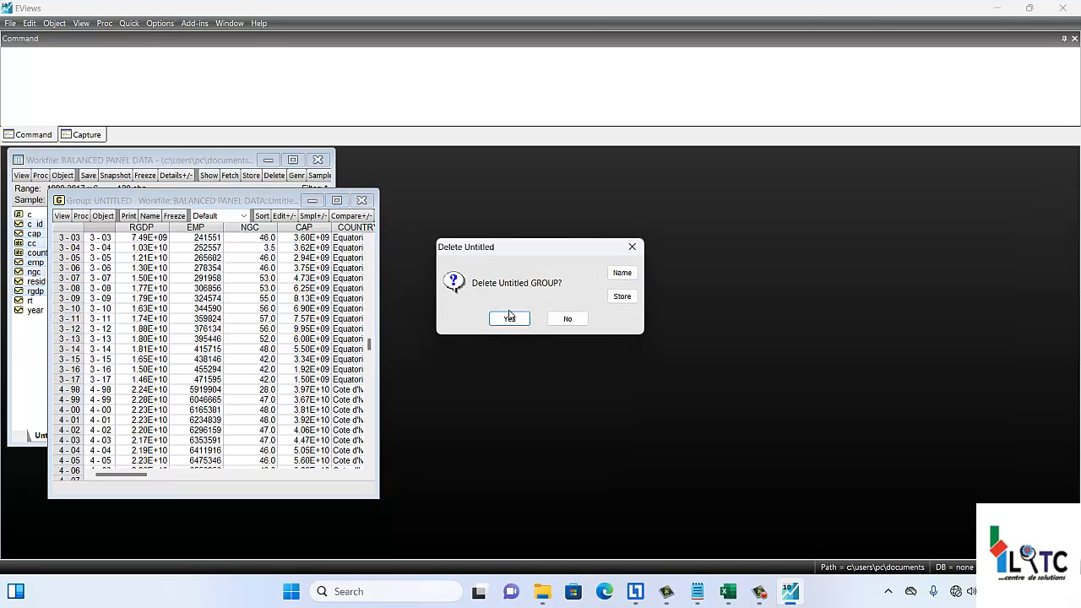
click(509, 318)
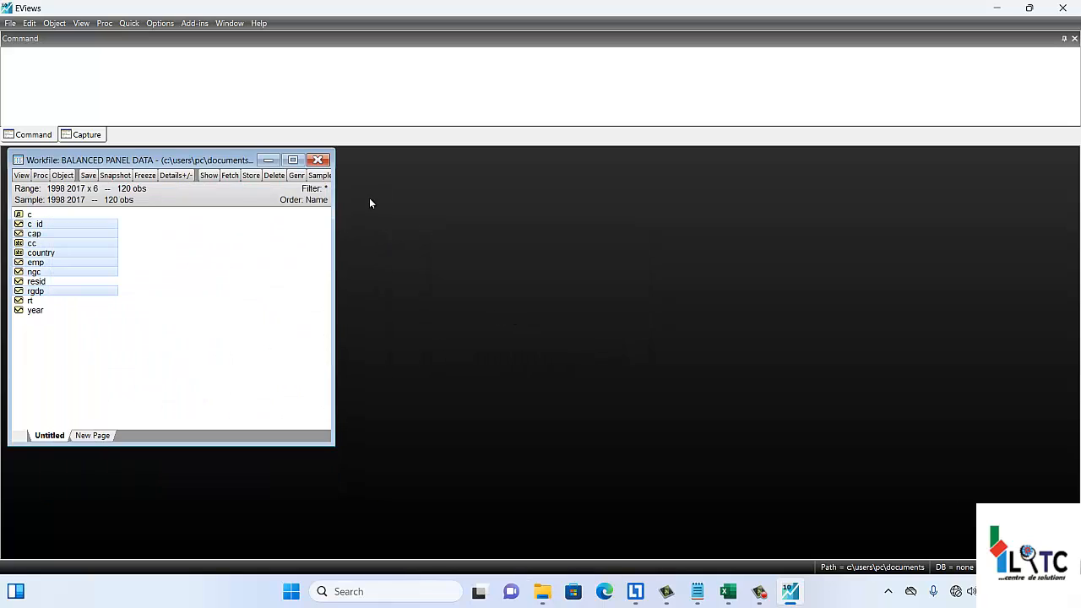
click(319, 162)
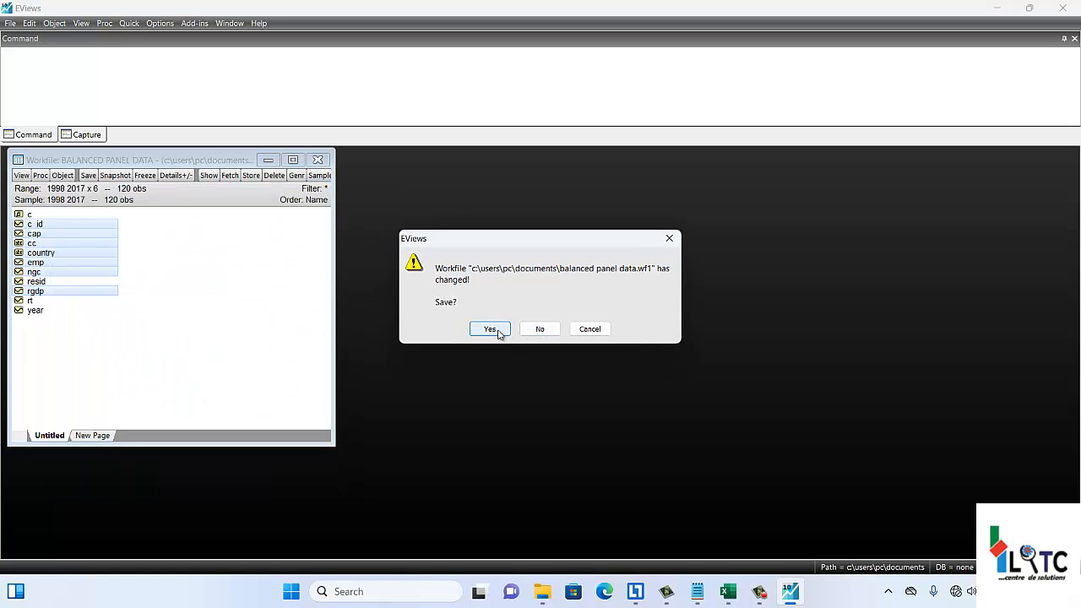
click(537, 331)
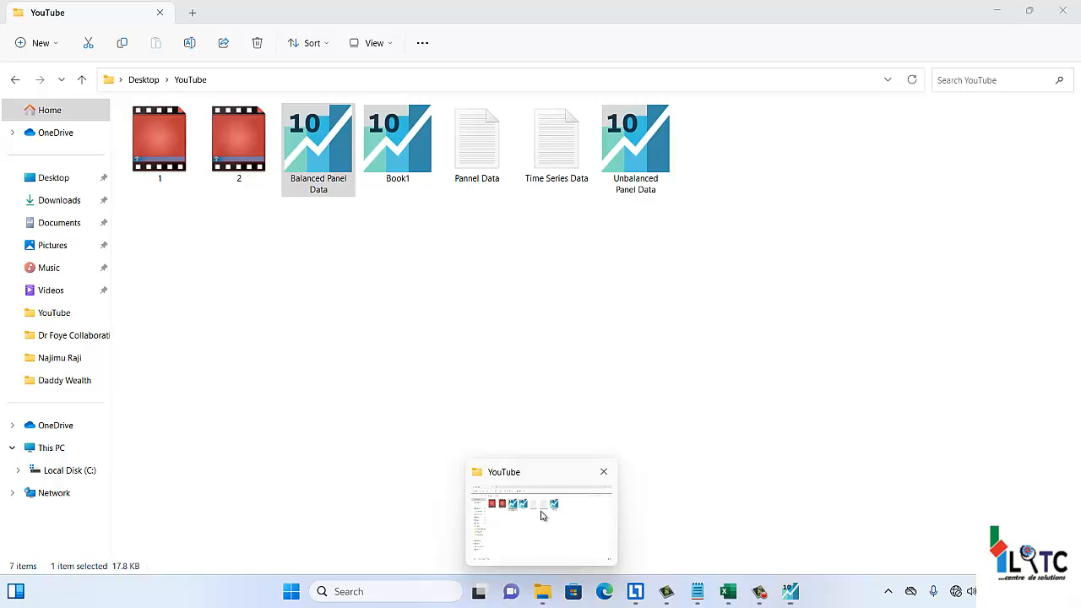
Open the Unbalanced Panel Data file from the YouTube folder in Excel.
click(543, 516)
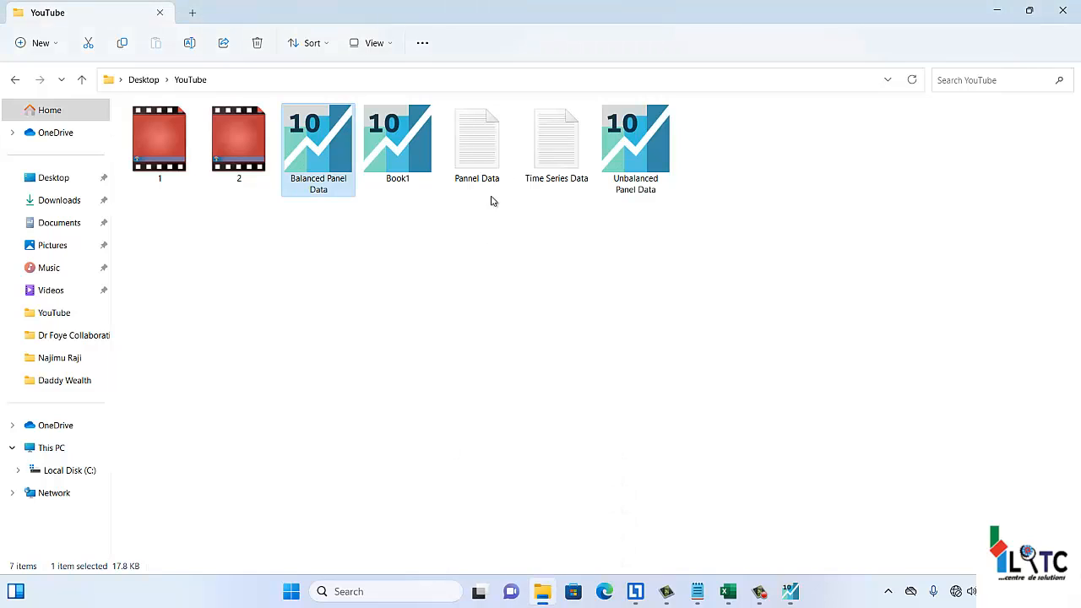
click(626, 139)
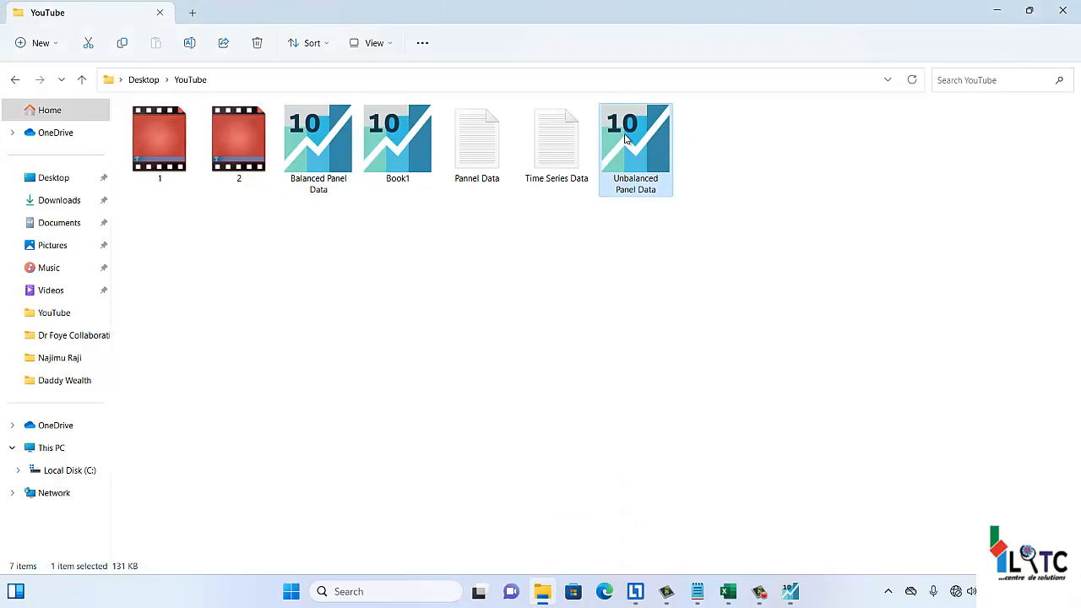
right_click(626, 140)
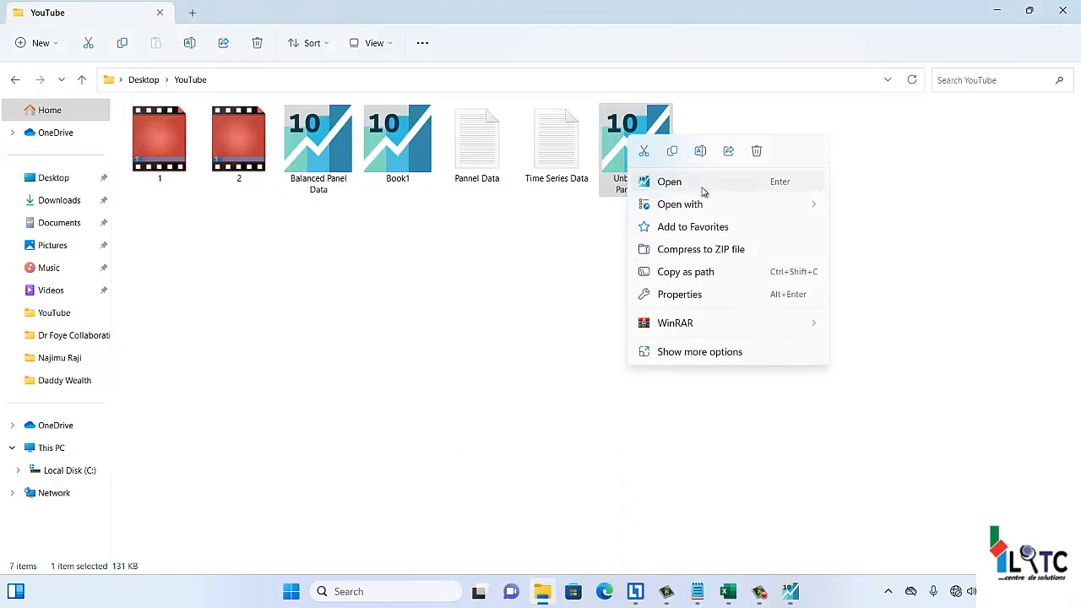
mouse_move(775, 209)
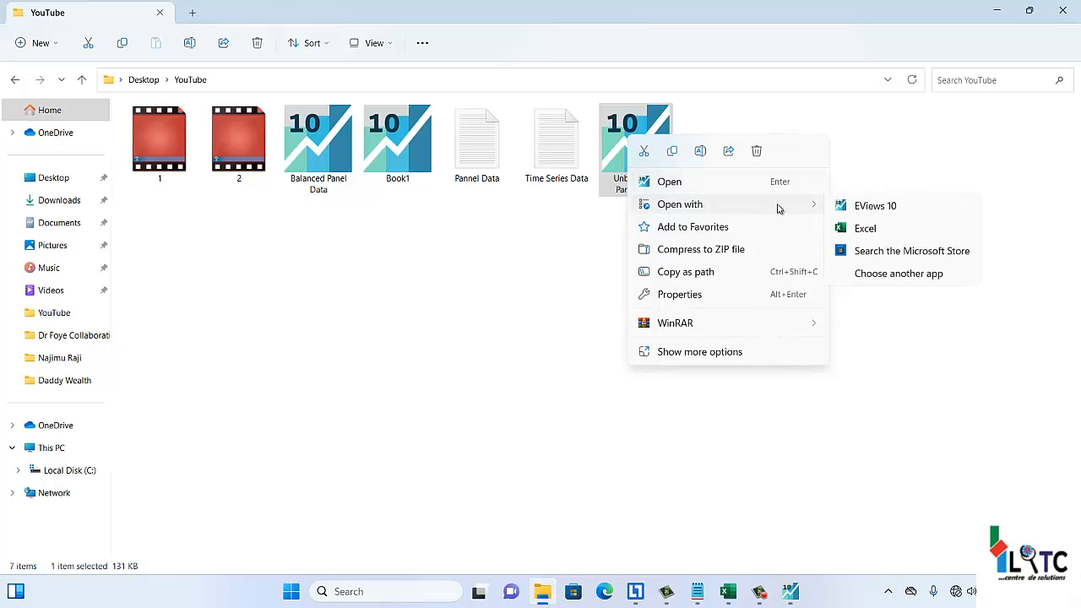
click(864, 229)
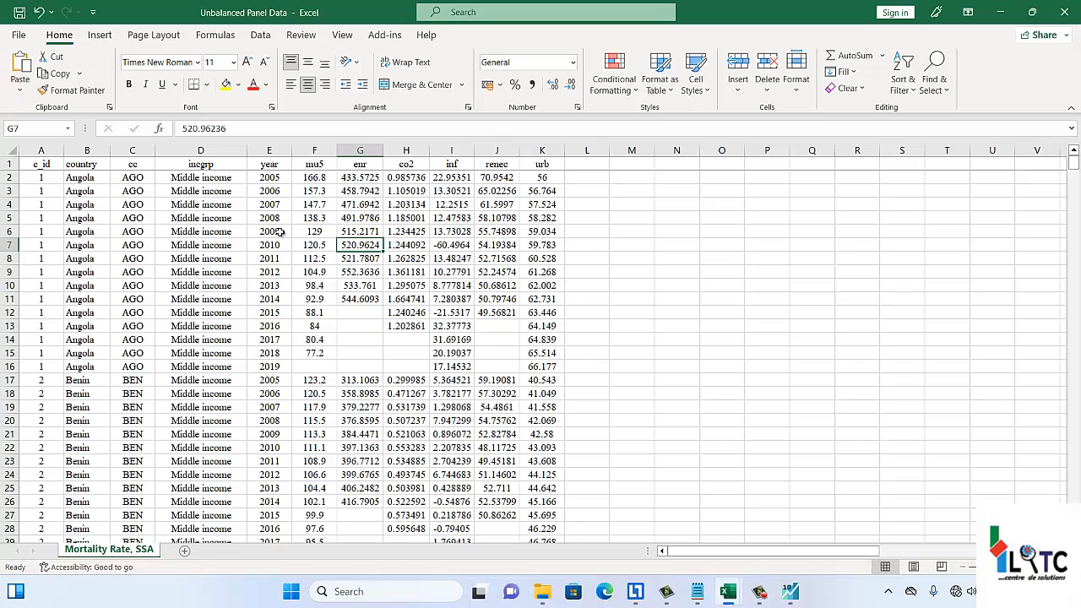
Examine Angola's enr cells for the years 2015 to 2019.
click(366, 314)
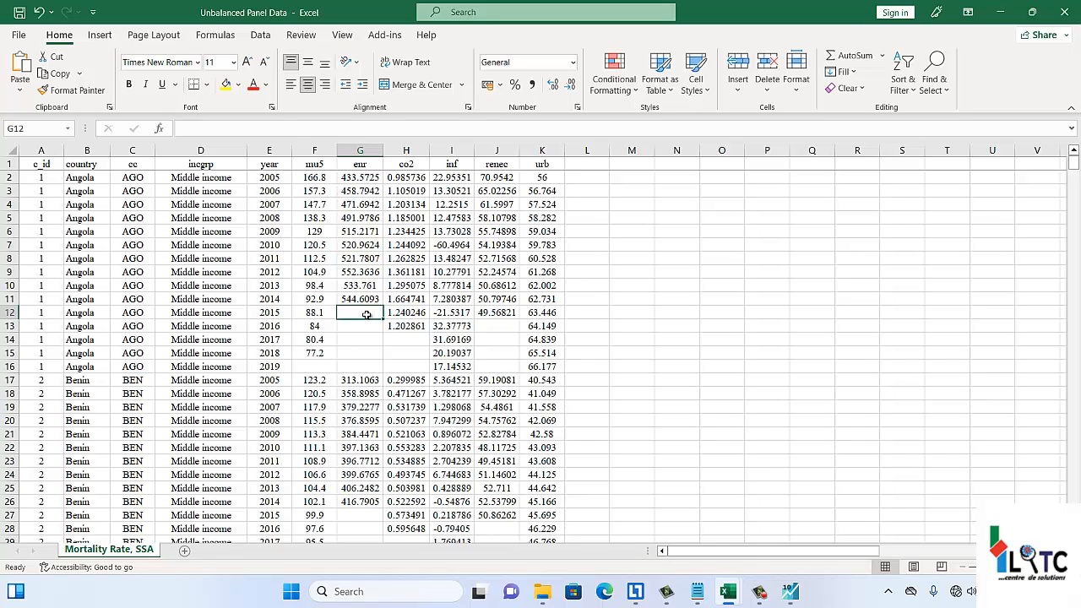
key(Down)
key(Down)
key(Up)
key(Up)
click(369, 166)
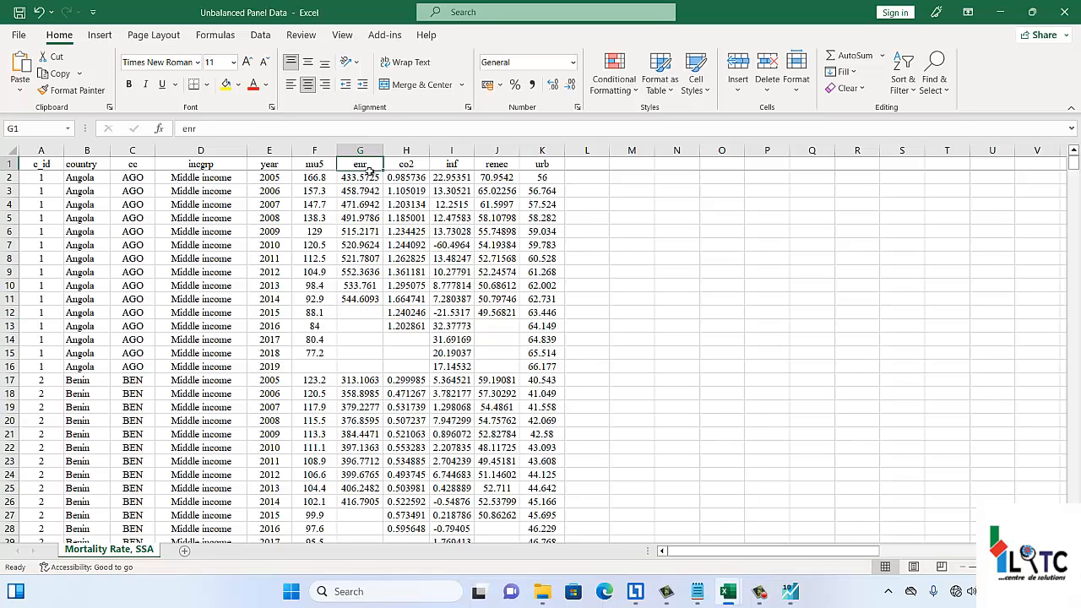
click(359, 314)
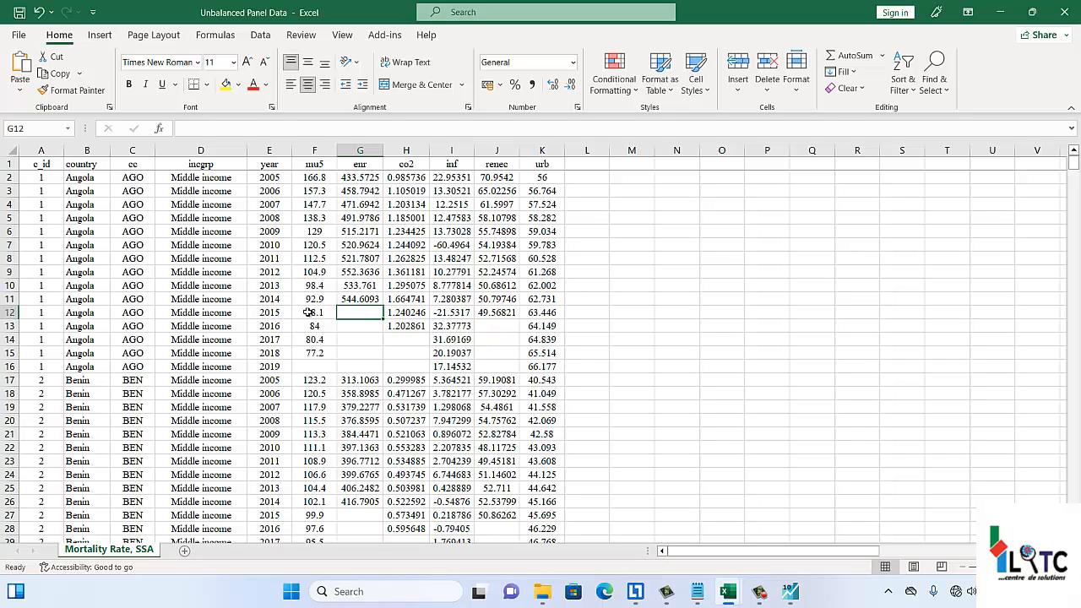
click(358, 366)
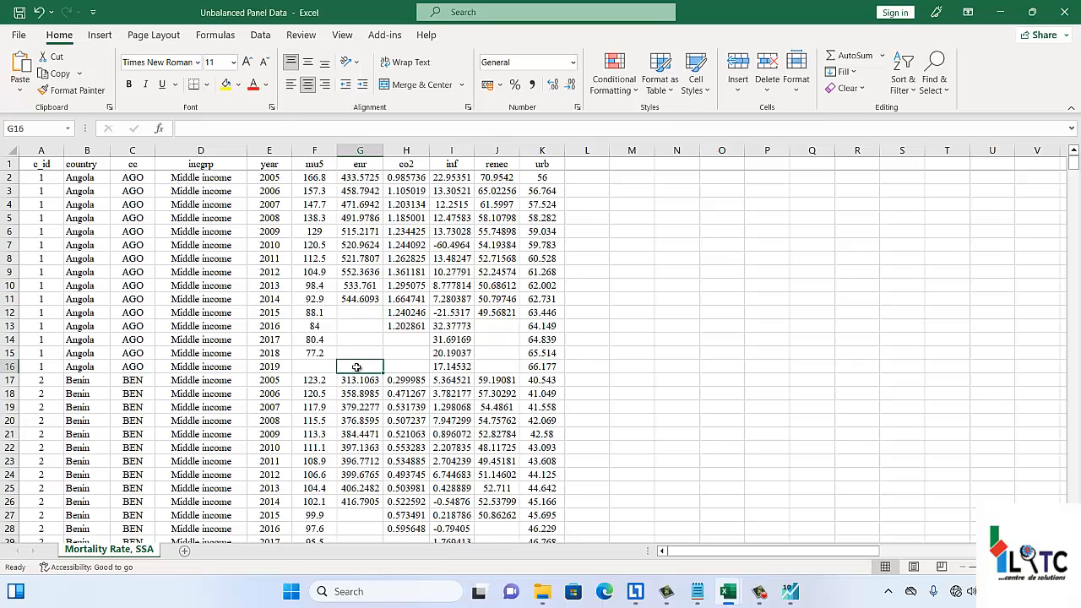
click(360, 312)
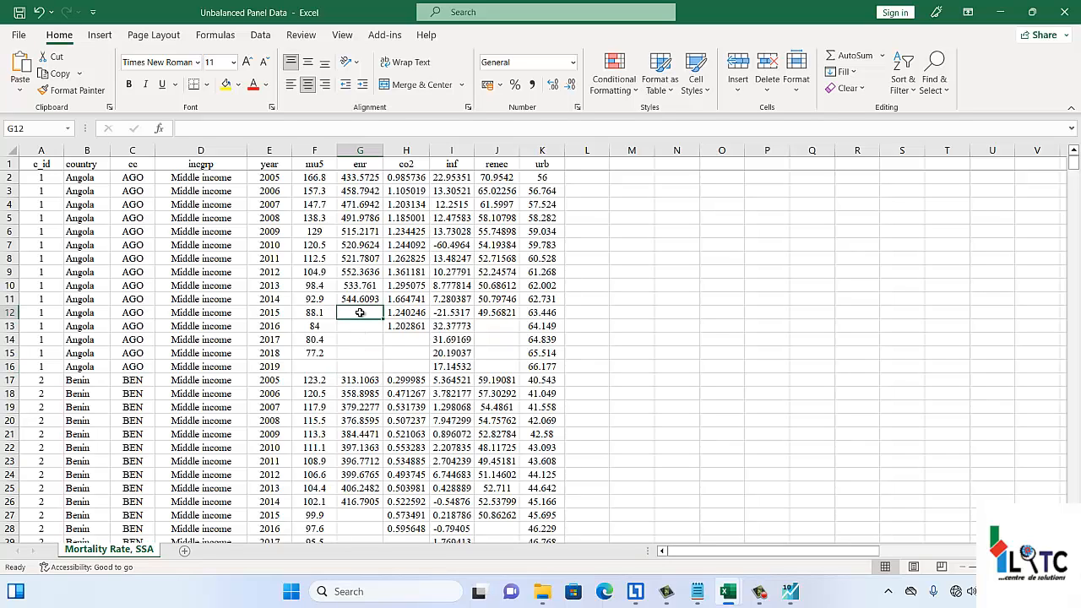
Compare Angola's mu5, enr, co2 and inf entries across the rows for 2016 to 2019.
key(Down)
key(Down)
key(Right)
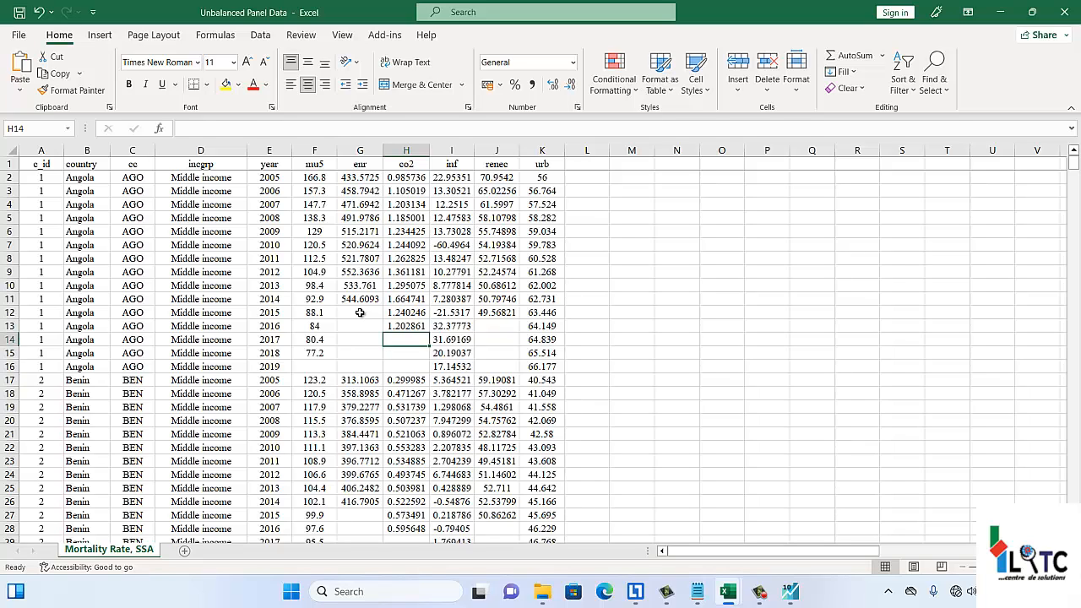
key(Left)
key(Left)
key(Left)
key(Right)
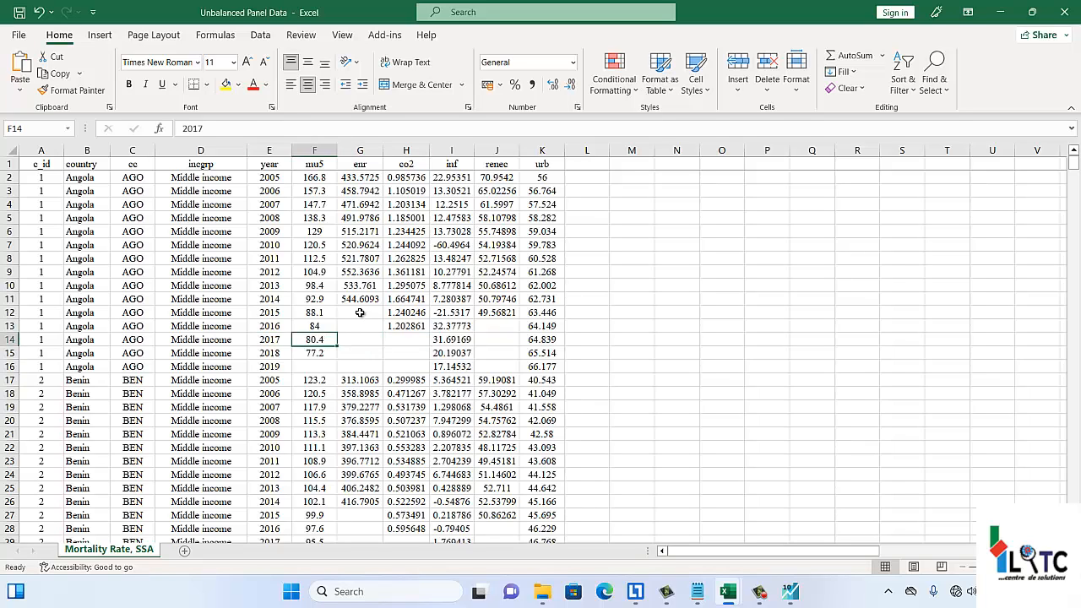
key(Right)
key(Right)
key(Down)
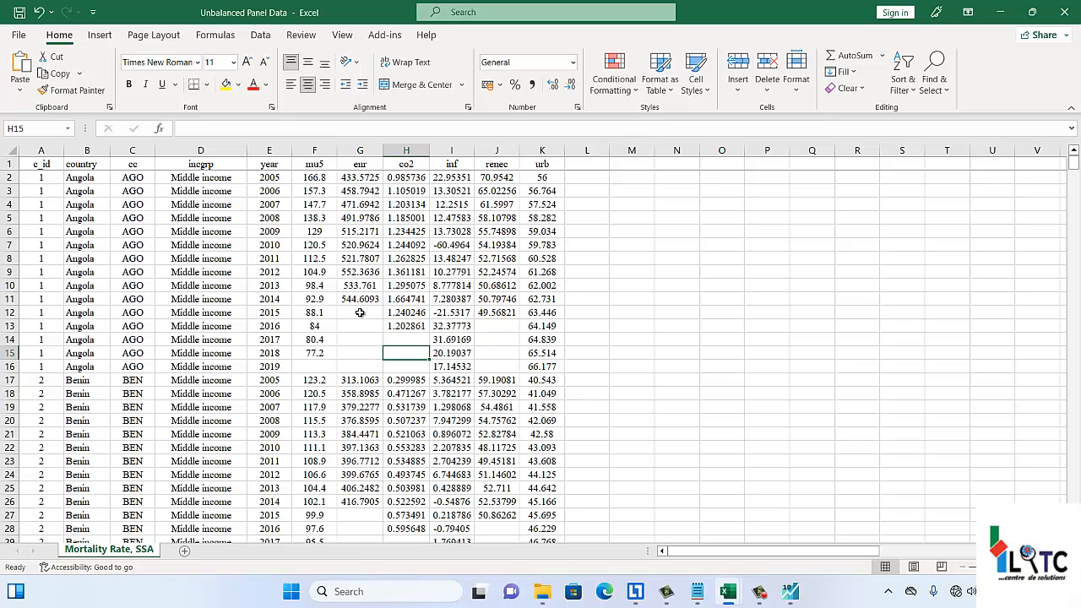
key(Down)
key(Up)
key(Up)
key(Right)
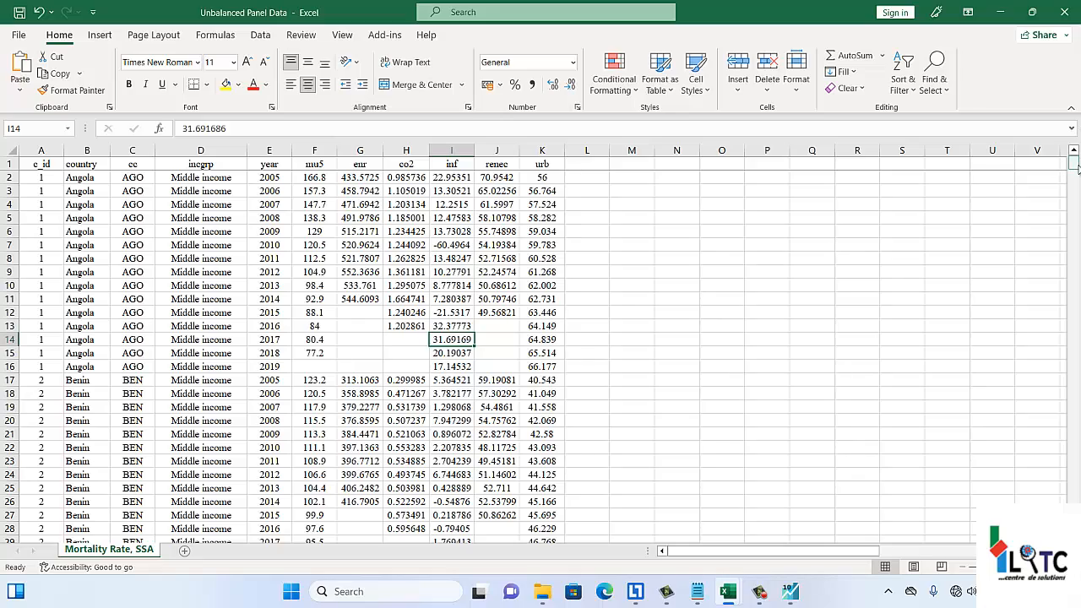
mouse_move(1074, 166)
mouse_down()
mouse_move(1077, 213)
mouse_move(1063, 152)
mouse_up()
Insert a blank column before the c_id column in the Mortality Rate, SSA sheet.
click(282, 161)
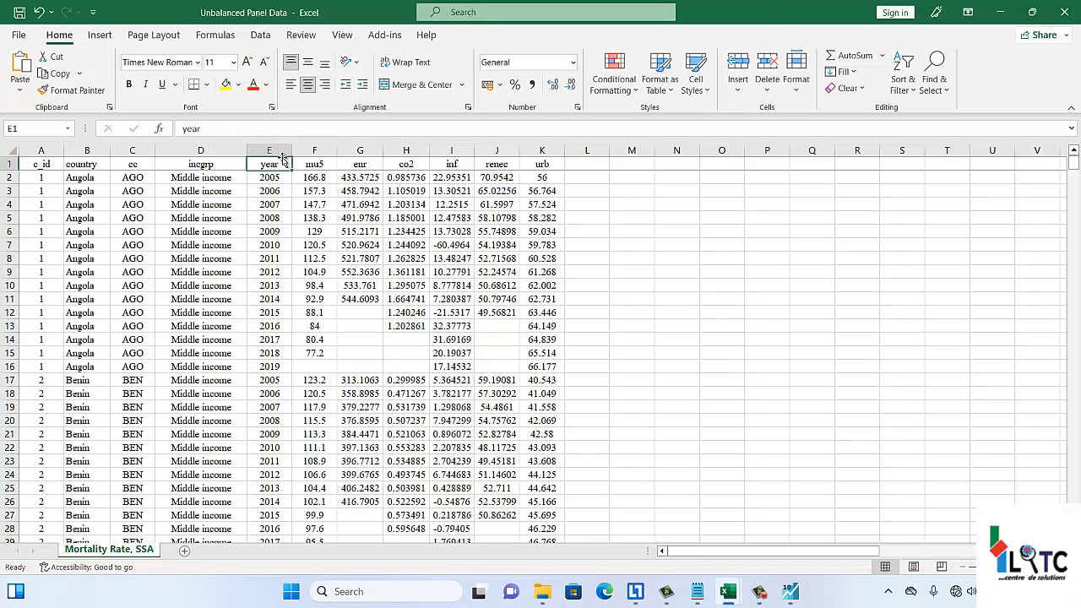
click(282, 150)
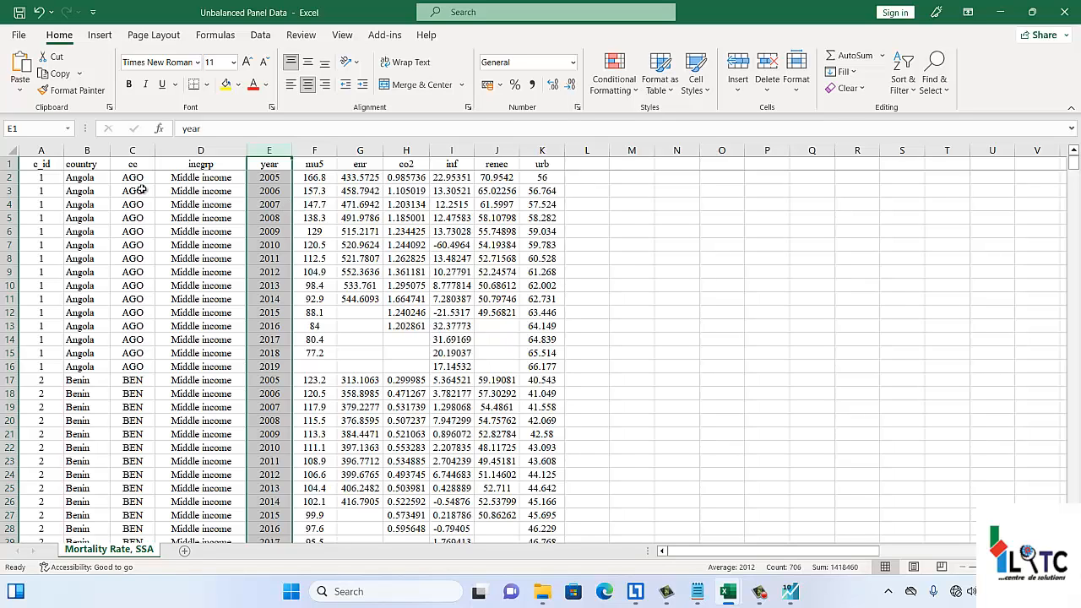
click(30, 151)
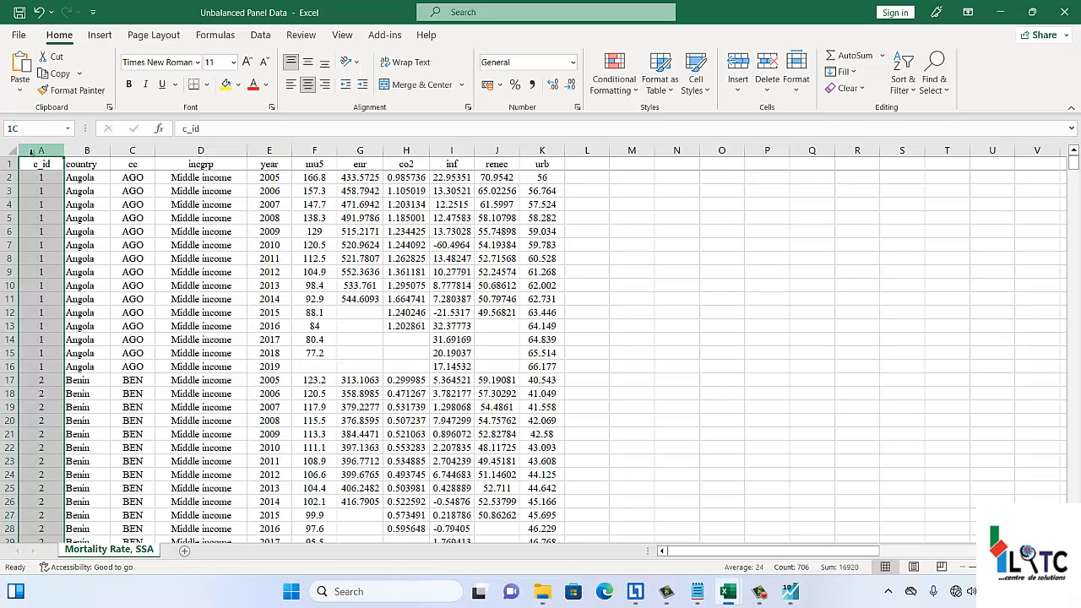
right_click(32, 160)
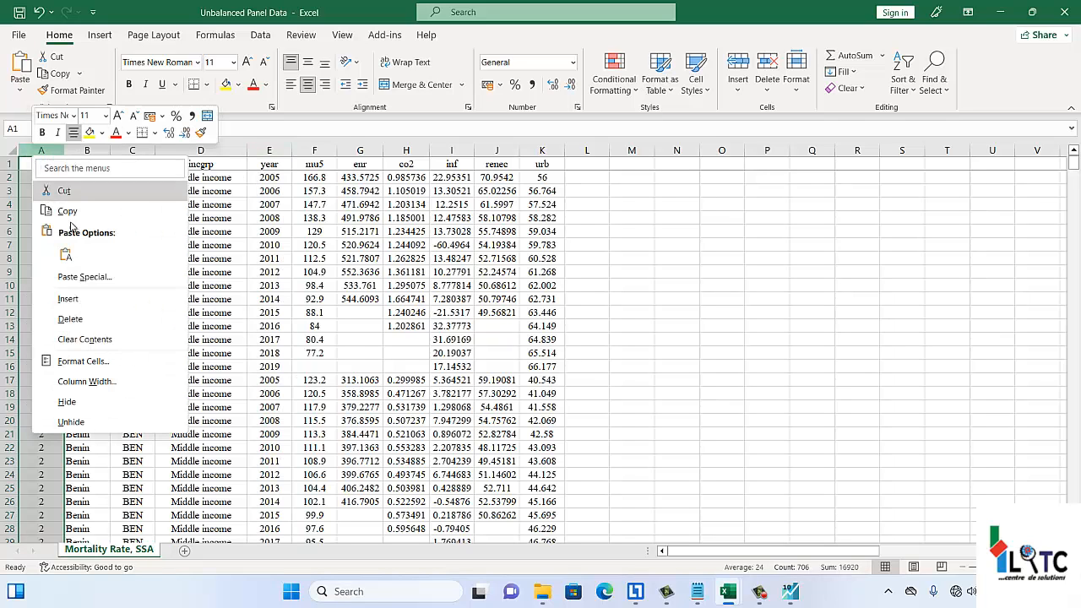
click(68, 299)
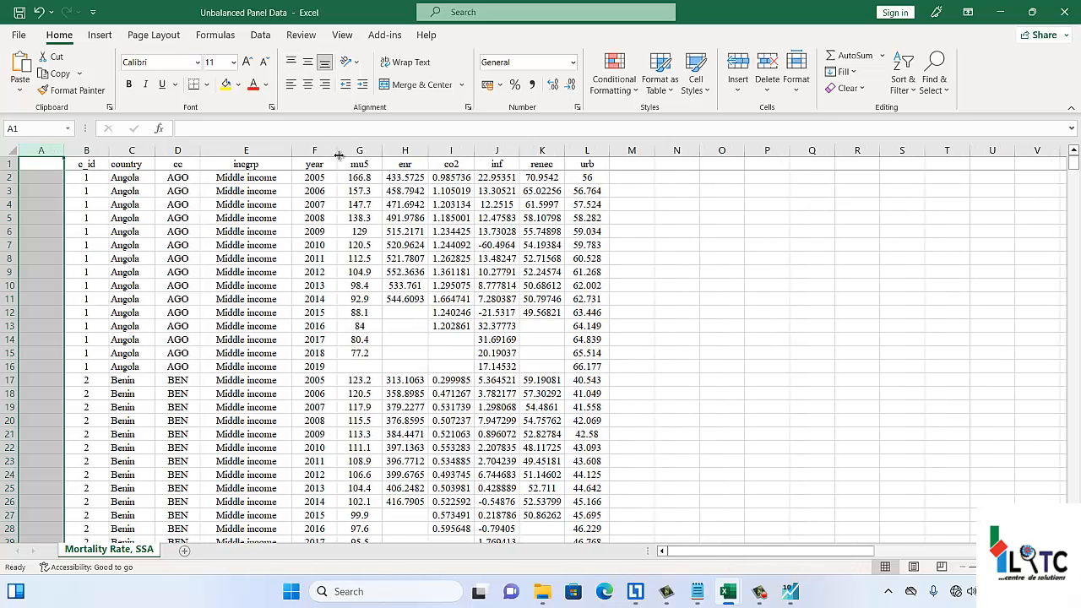
Move the entire year column into the blank column A, ahead of c_id.
click(321, 149)
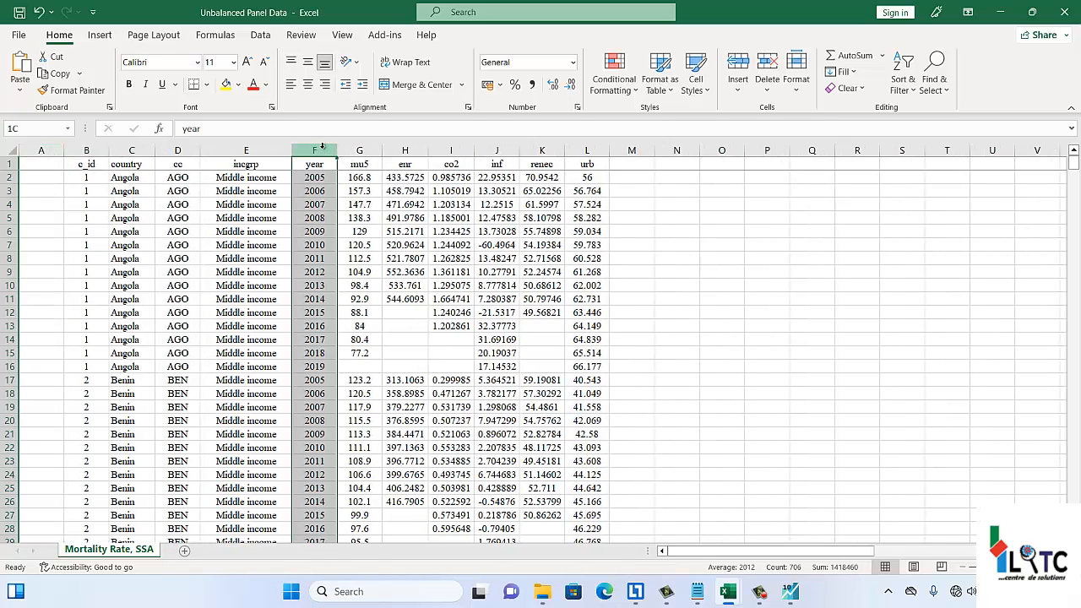
key(ctrl+x)
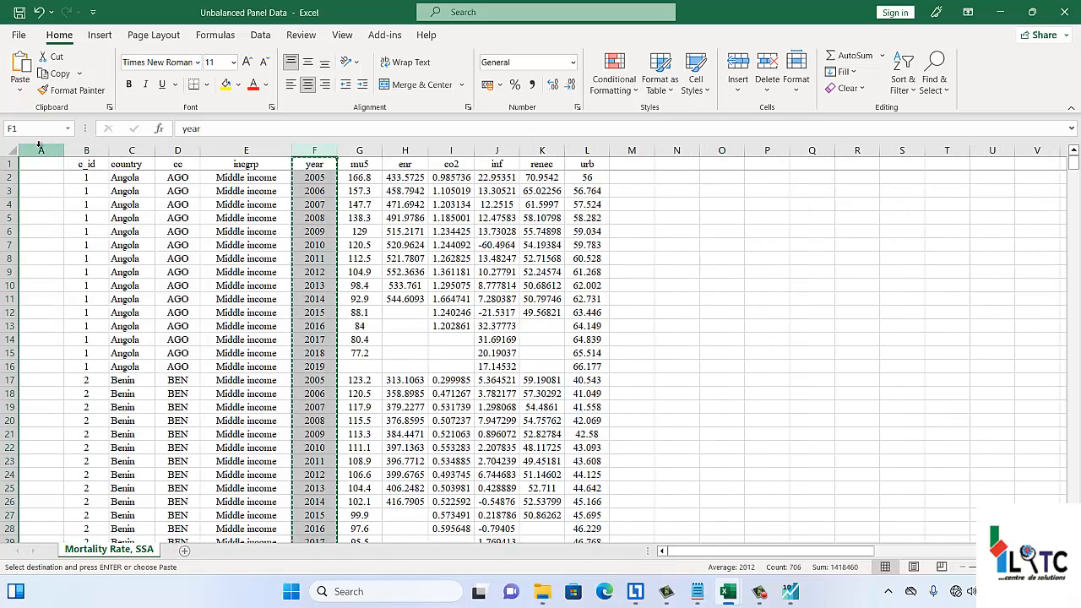
click(39, 150)
right_click(38, 149)
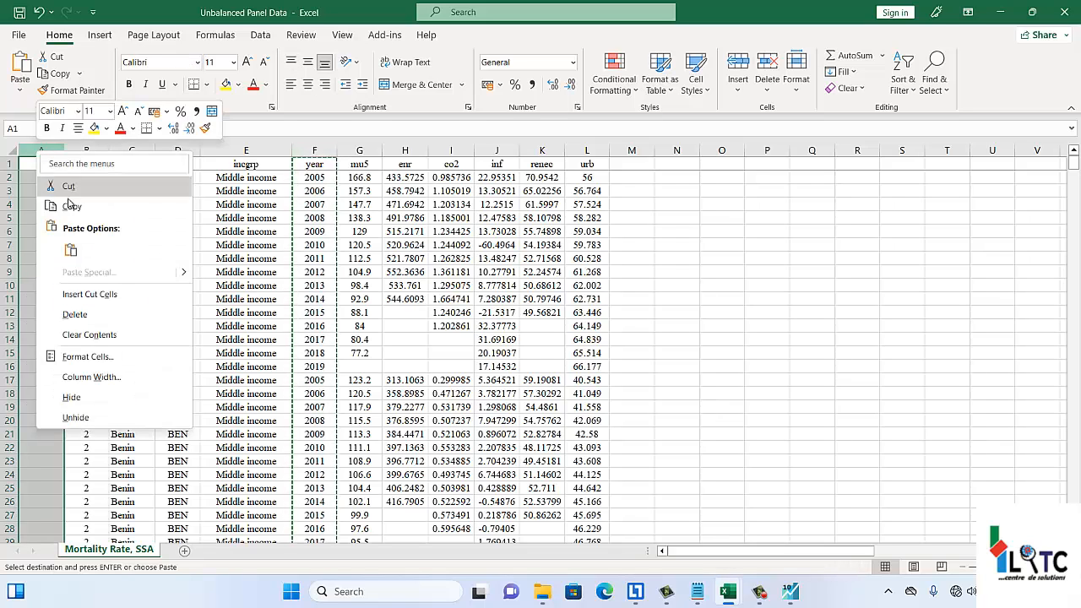
click(75, 248)
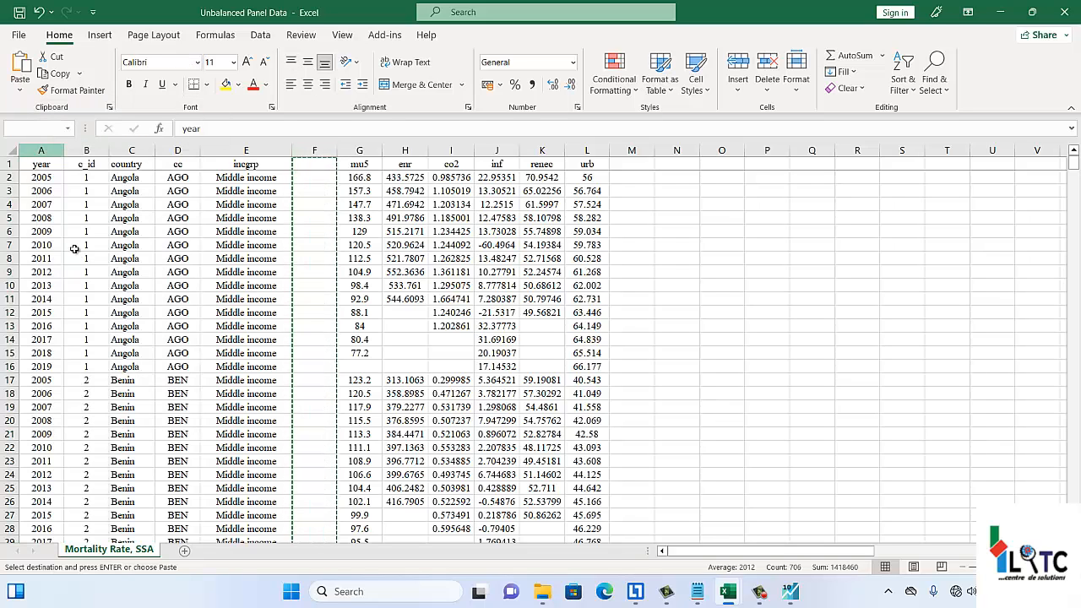
Delete the empty column between incgrp and mu5.
click(319, 149)
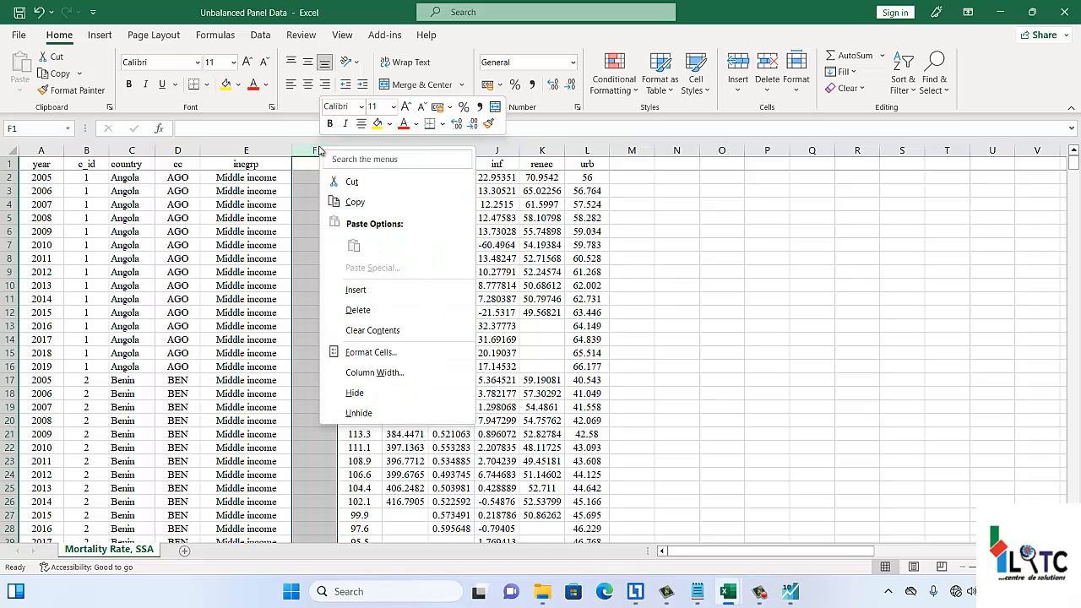
right_click(319, 150)
click(358, 310)
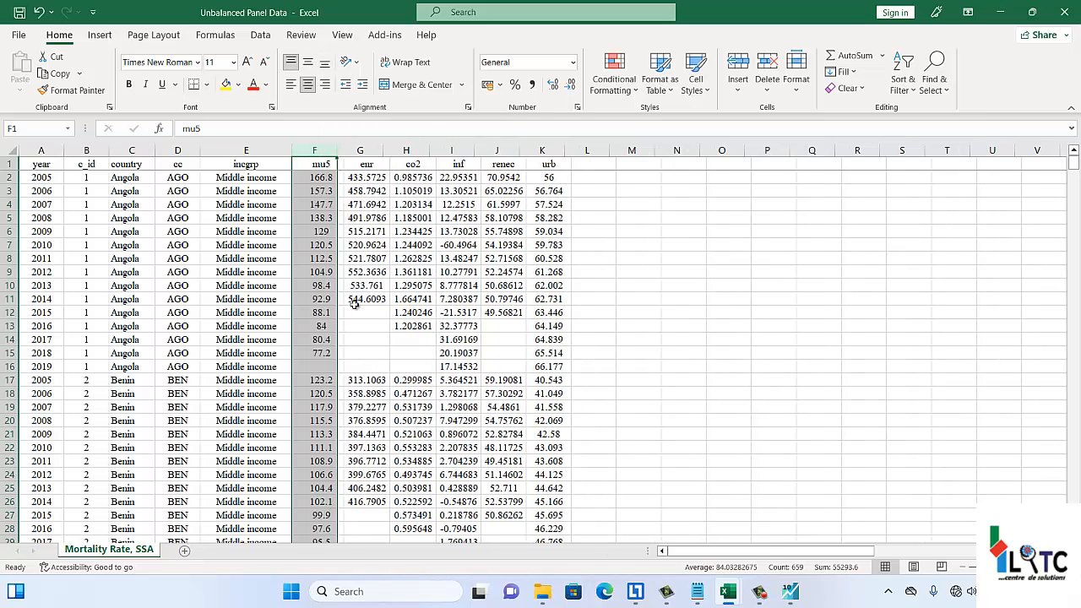
click(209, 284)
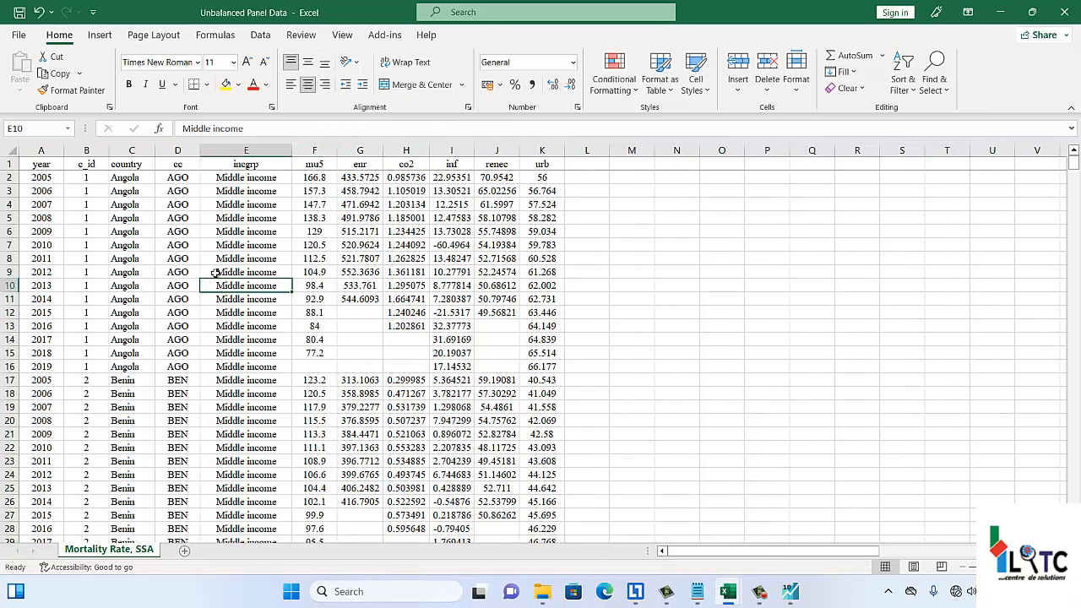
Review the year column and the mu5, inf, renec and urb variable headings.
click(53, 235)
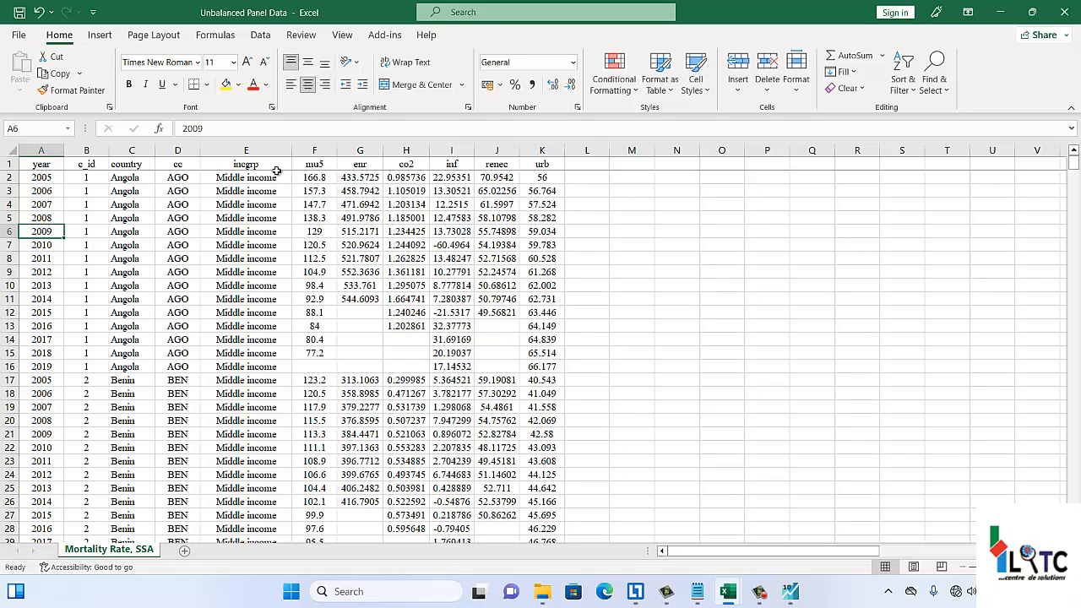
click(323, 166)
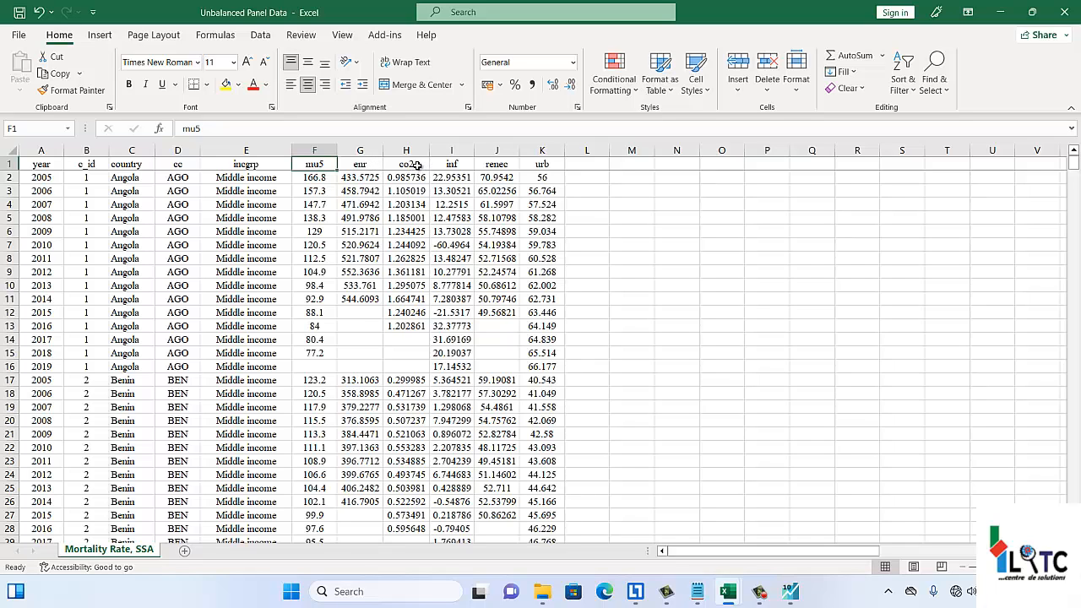
click(455, 164)
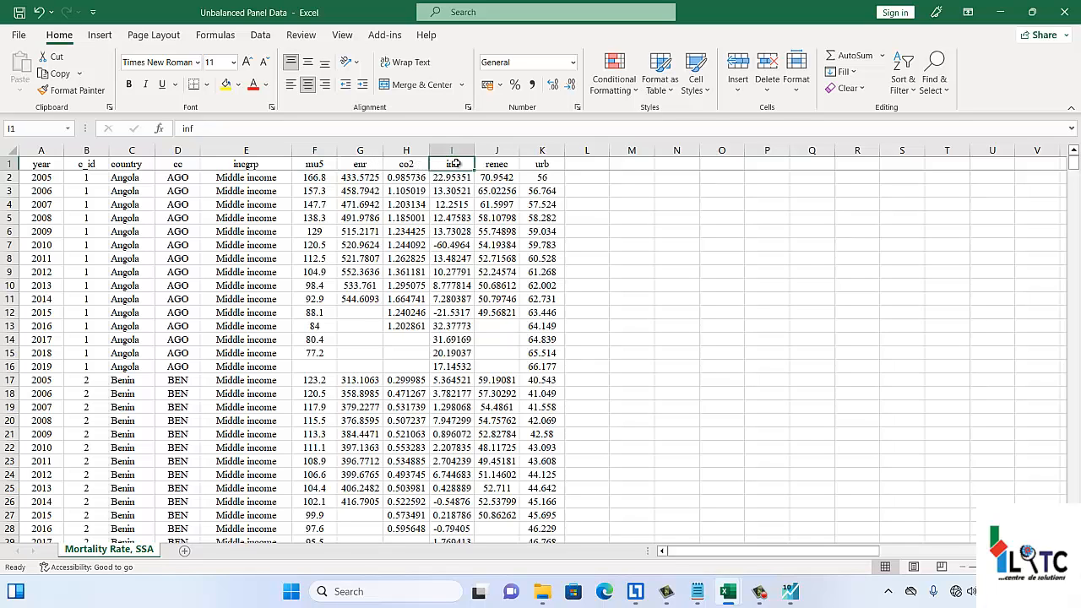
click(499, 164)
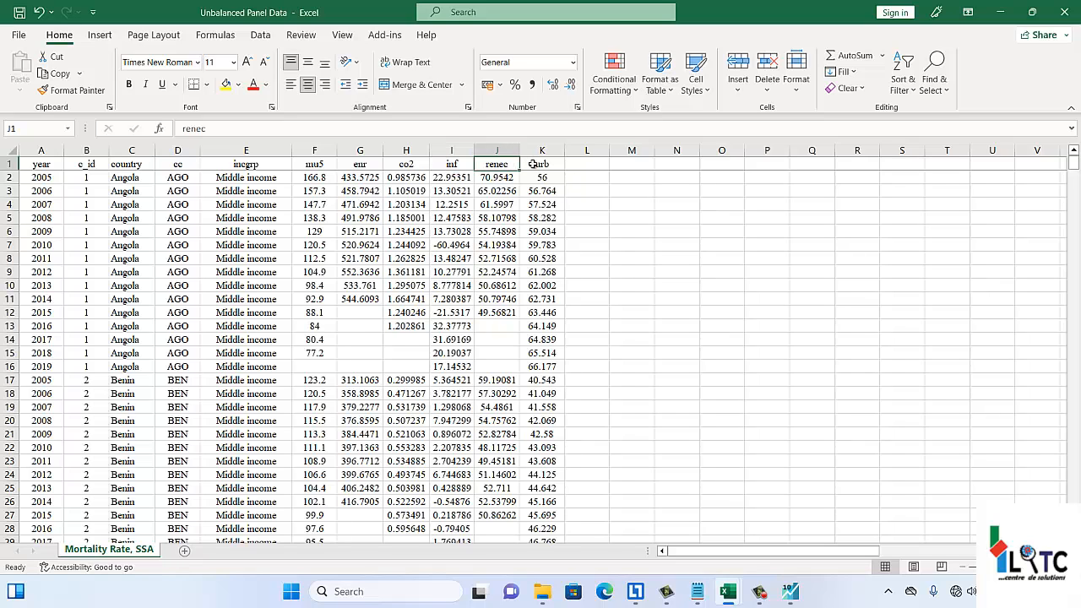
click(537, 166)
Look down the country rows from Angola to Equatorial Guinea for missing entries in the variable columns.
click(512, 308)
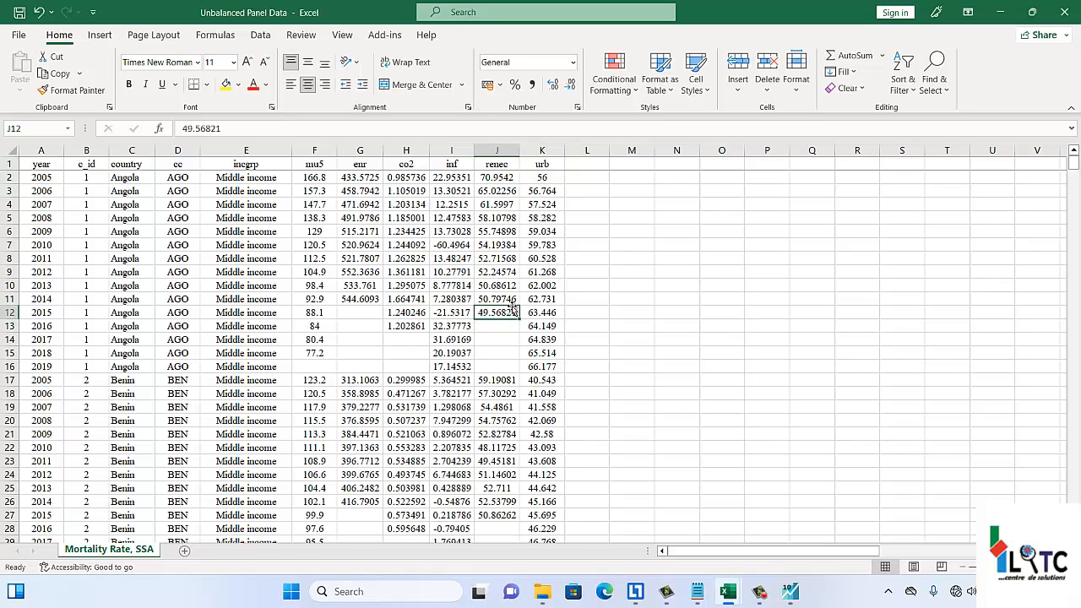
key(Down)
key(Down)
key(Down)
key(Down)
key(Down)
key(Down)
key(Down)
key(Down)
key(Down)
key(Down)
key(Down)
key(Down)
key(Down)
key(Down)
key(Down)
key(Down)
key(Down)
key(Down)
key(Down)
key(Down)
key(Down)
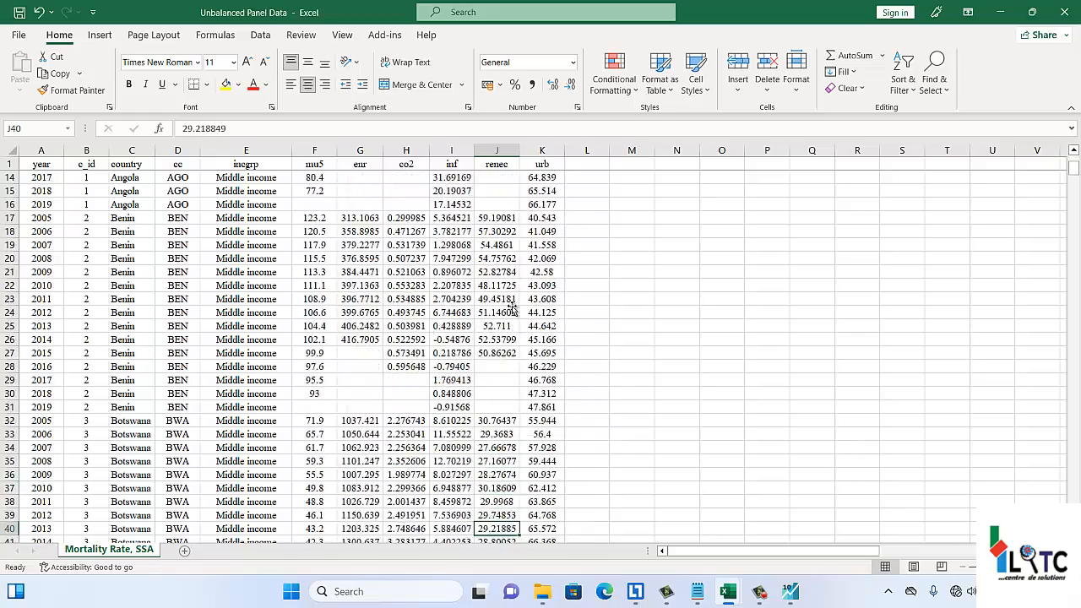
key(Down)
key(Down)
key(Down)
key(Down)
key(Down)
key(Down)
key(Down)
key(Down)
key(Down)
key(Down)
key(Down)
key(Down)
key(Down)
key(Down)
key(Down)
key(Down)
key(Down)
key(Down)
key(Down)
key(Down)
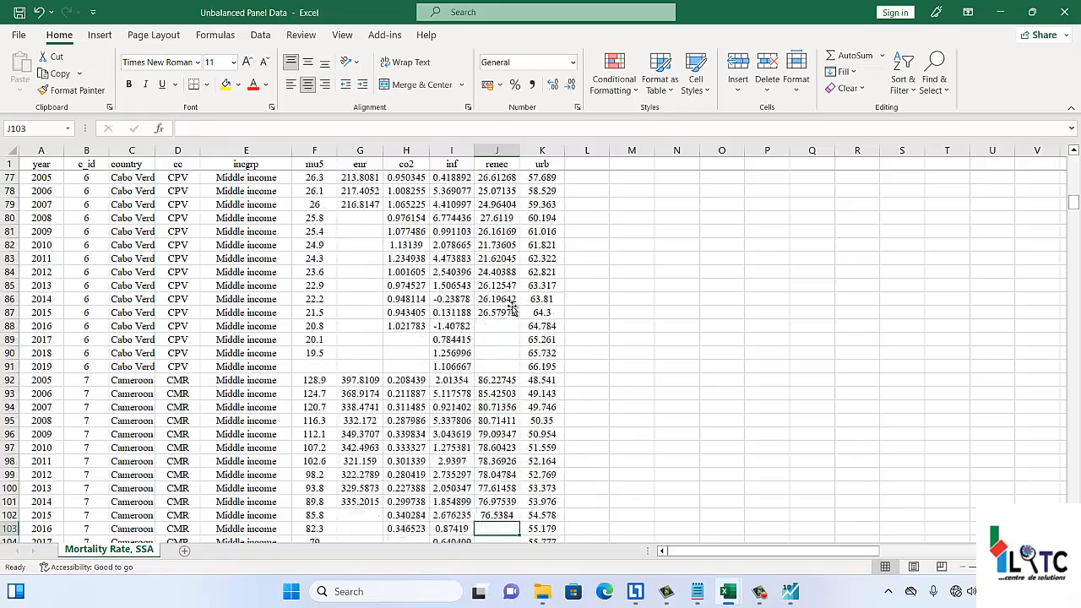
key(Down)
key(Down)
key(Down)
key(Down)
key(Down)
key(Down)
key(Down)
key(Down)
key(Down)
key(Down)
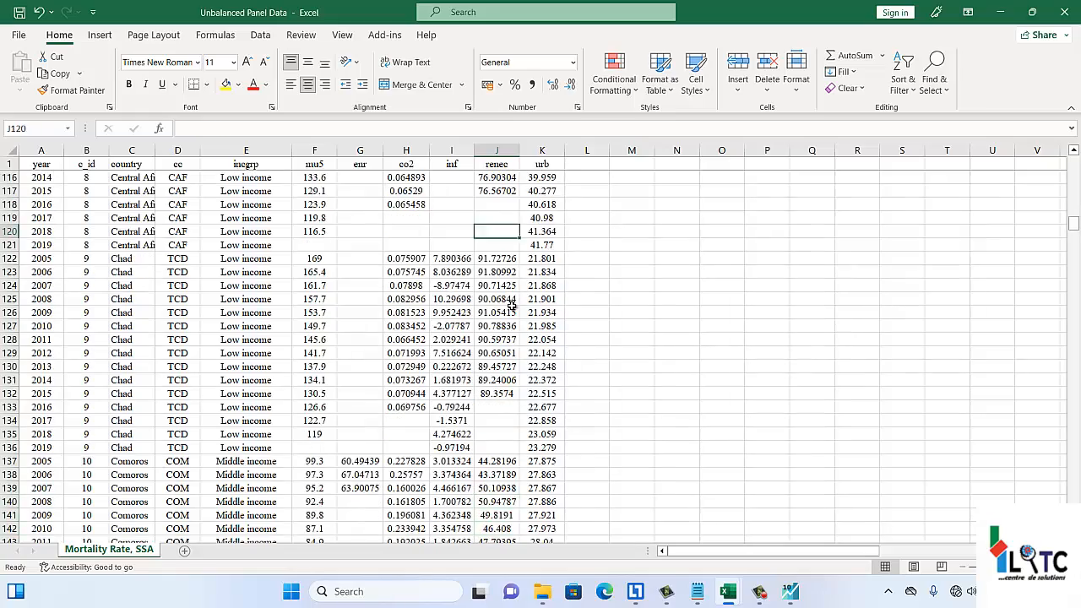
key(Up)
key(Up)
key(Up)
key(Up)
key(Up)
key(Up)
key(Up)
key(Up)
key(Up)
key(Up)
key(Up)
key(Up)
key(Up)
key(Up)
key(Up)
key(Up)
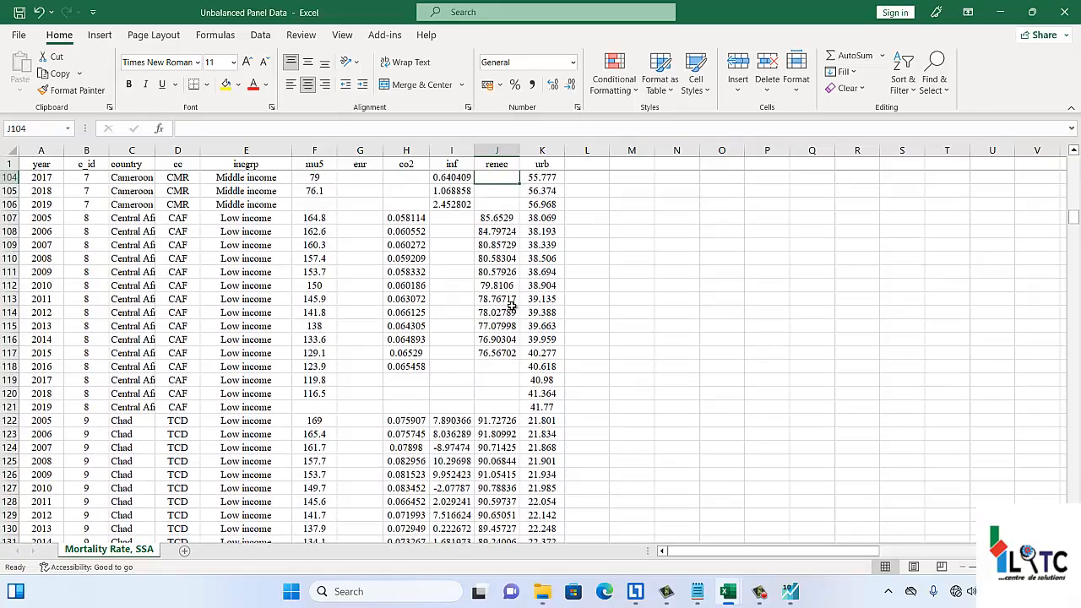
key(Down)
key(Down)
key(Down)
key(Down)
key(Down)
key(Down)
key(Down)
key(Down)
key(Down)
key(Down)
key(Down)
key(Down)
key(Down)
key(Down)
key(Down)
key(Down)
key(Down)
key(Down)
key(Down)
key(Down)
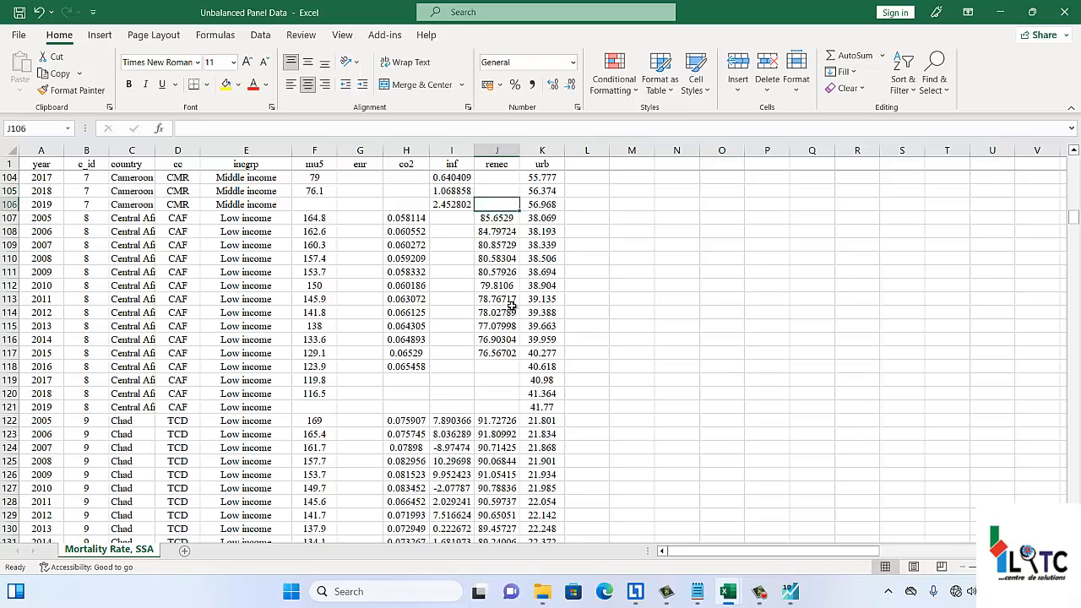
key(Down)
key(Down)
key(Down)
key(Down)
key(Down)
key(Down)
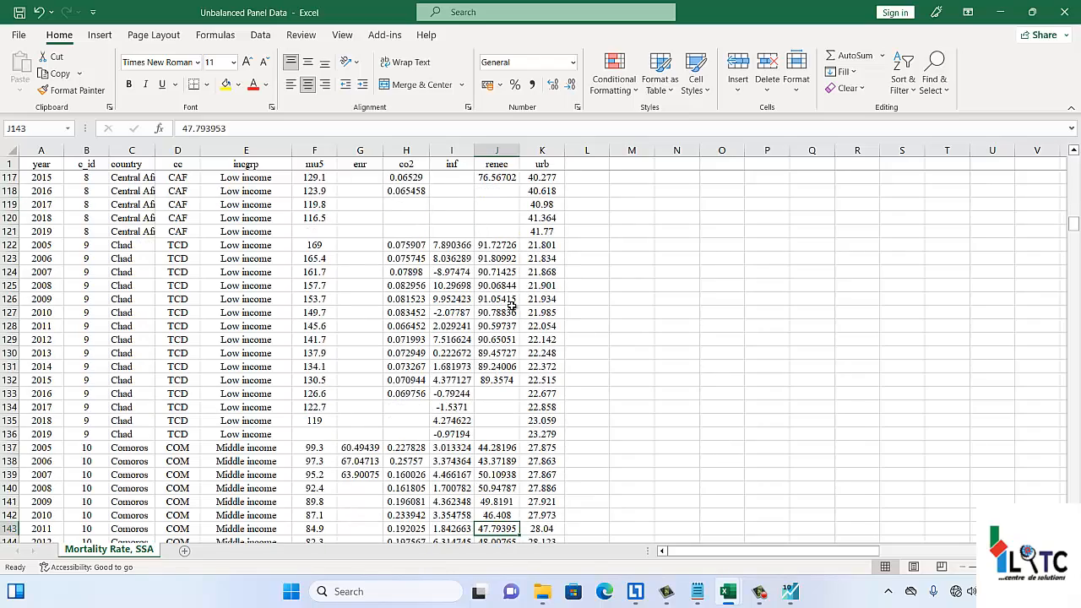
key(Down)
key(Down)
key(Down)
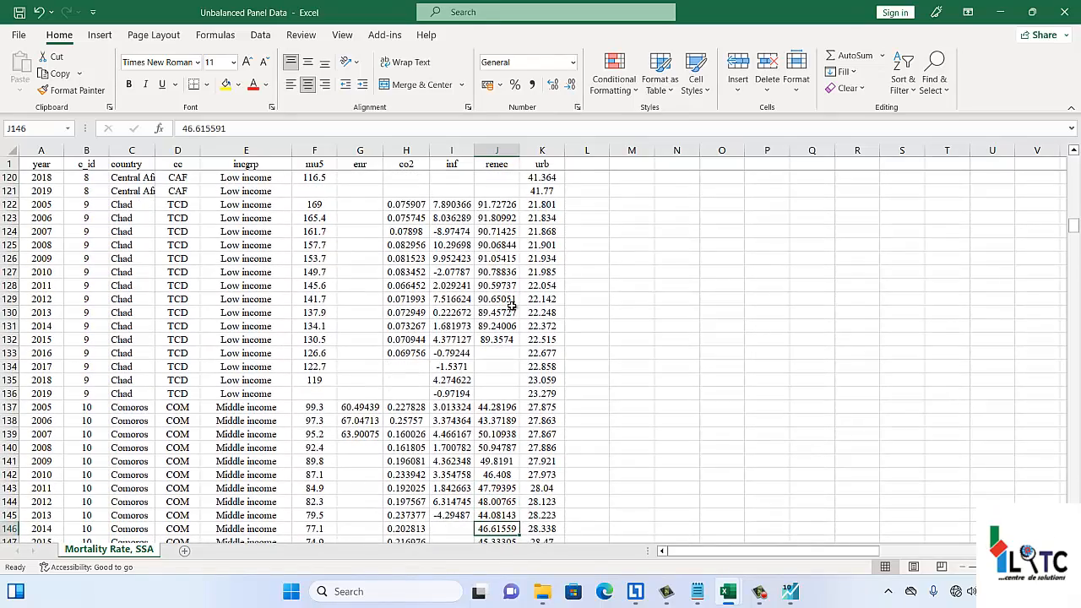
key(Down)
key(Down)
key(Down)
key(Down)
key(Down)
key(Down)
key(Down)
key(Down)
key(Down)
key(Down)
key(Down)
key(Down)
key(Down)
key(Down)
key(Down)
key(Down)
key(Down)
key(Down)
key(Down)
key(Down)
key(Down)
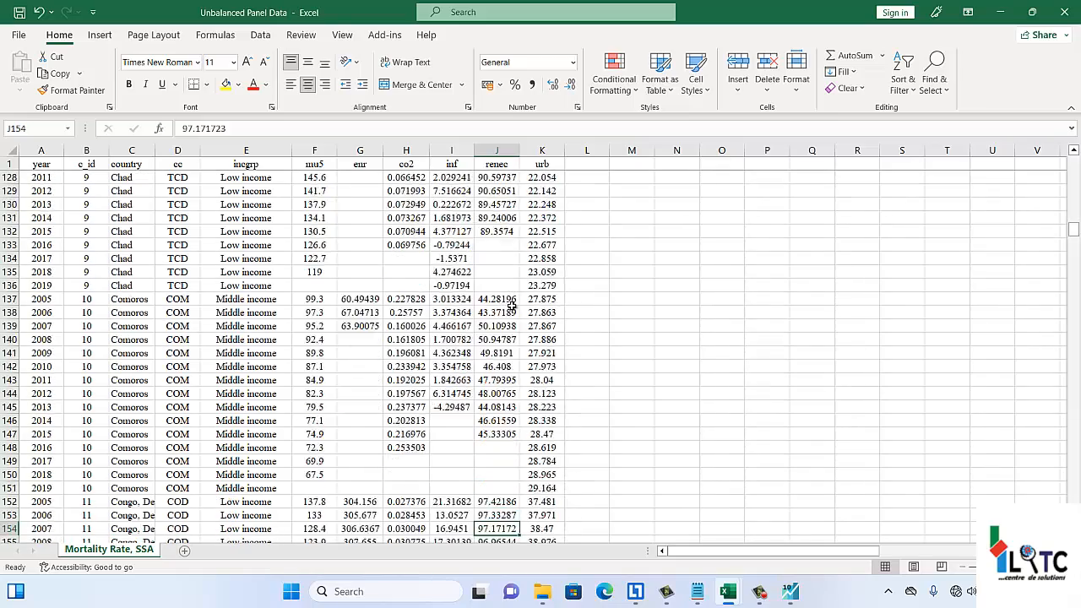
key(Down)
key(Down)
key(Down)
key(Down)
key(Down)
key(Down)
key(Down)
key(Down)
key(Down)
key(Down)
key(Down)
key(Down)
key(Down)
key(Down)
key(Down)
key(Down)
key(Down)
key(Down)
key(Down)
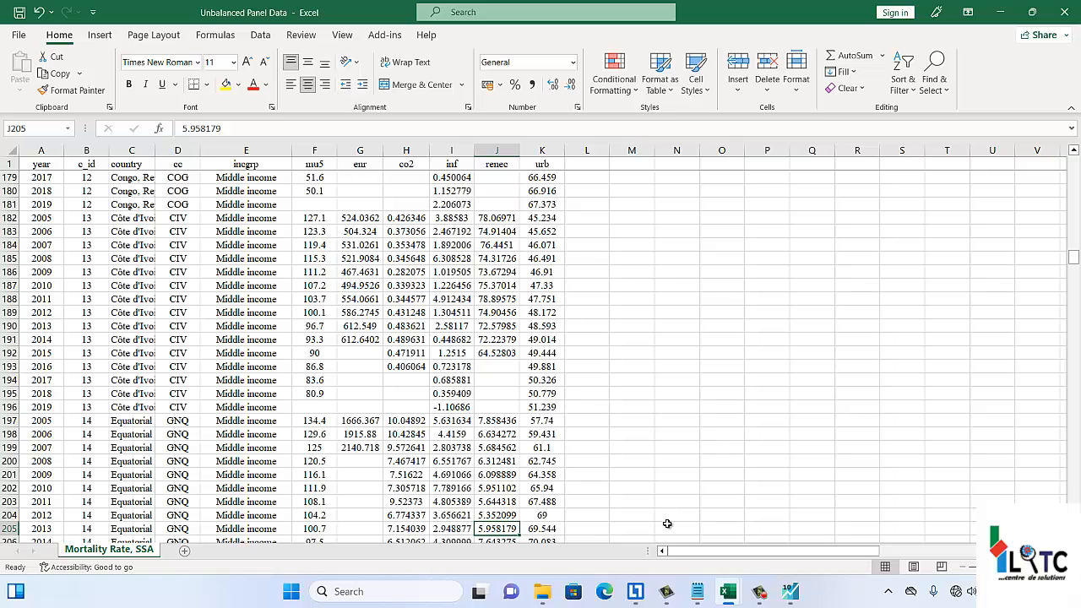
Switch to EViews and import the Unbalanced Panel Data Excel file from the YouTube folder on the desktop.
click(789, 593)
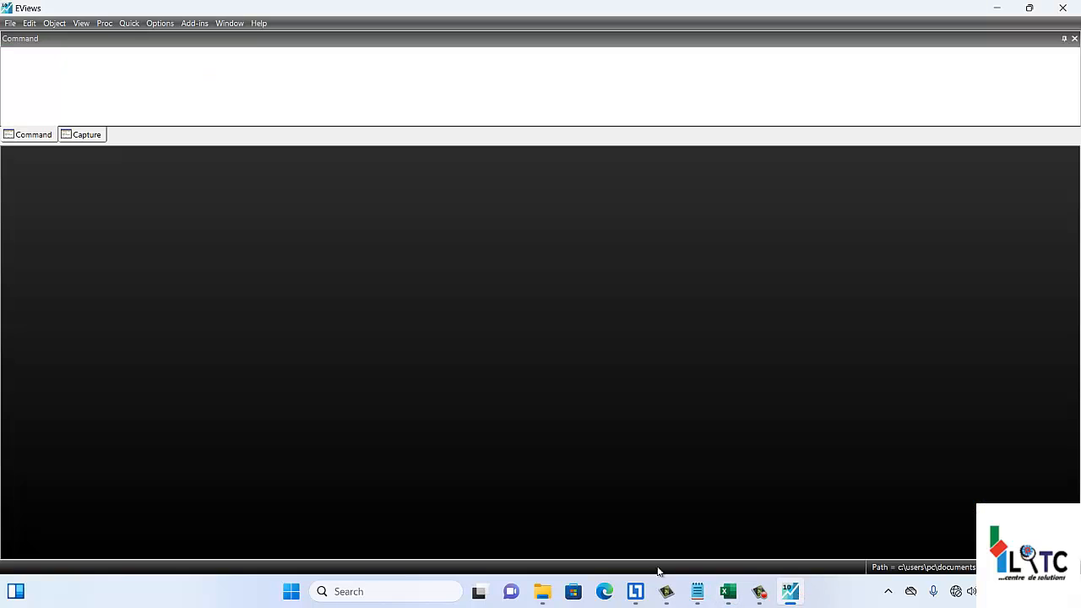
click(10, 23)
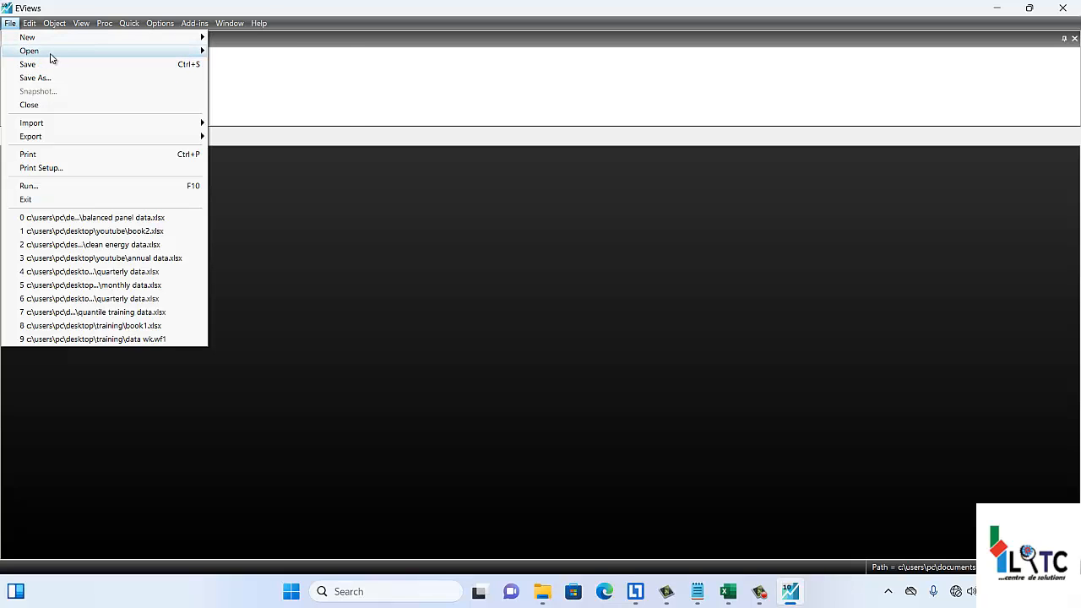
mouse_move(56, 54)
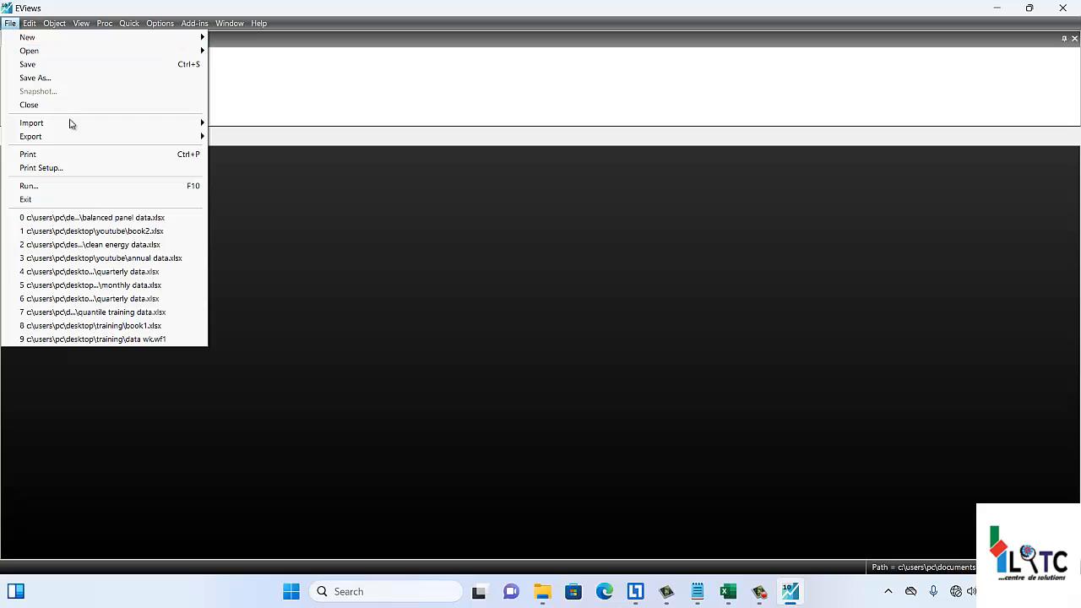
mouse_move(162, 125)
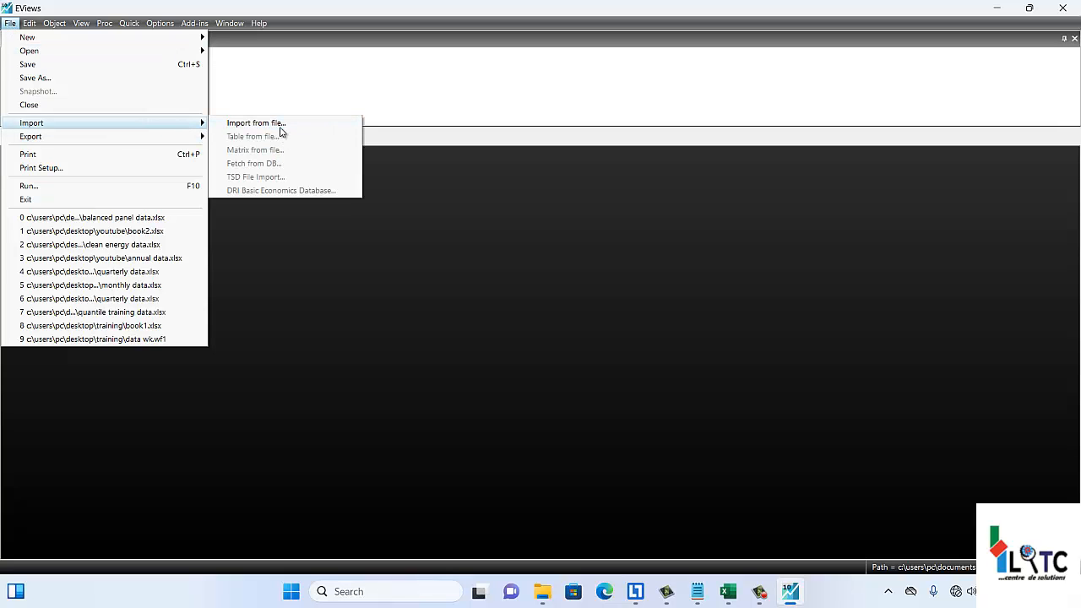
click(273, 124)
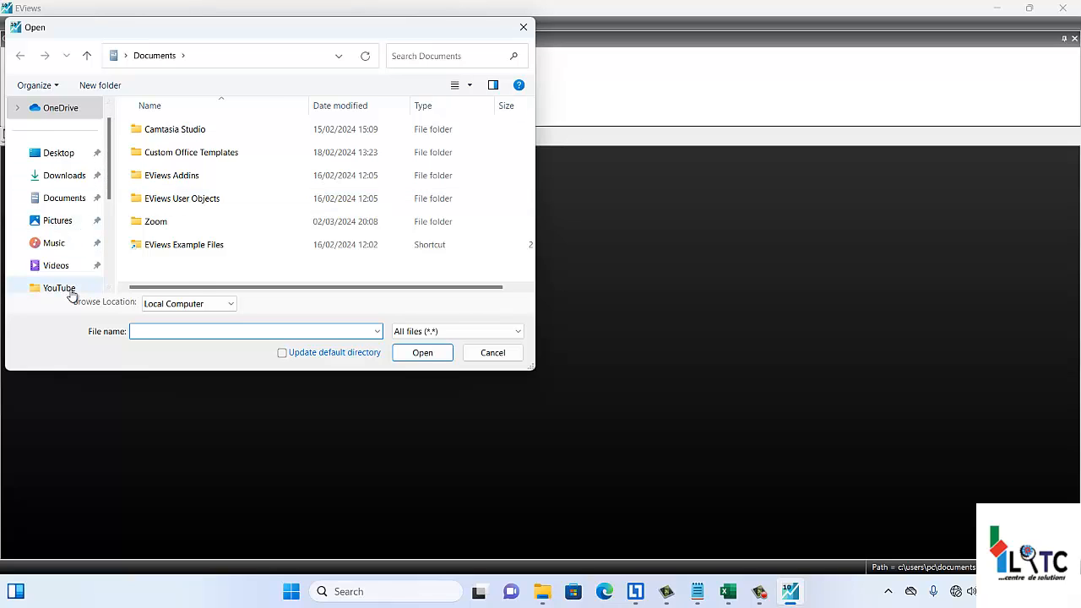
click(59, 288)
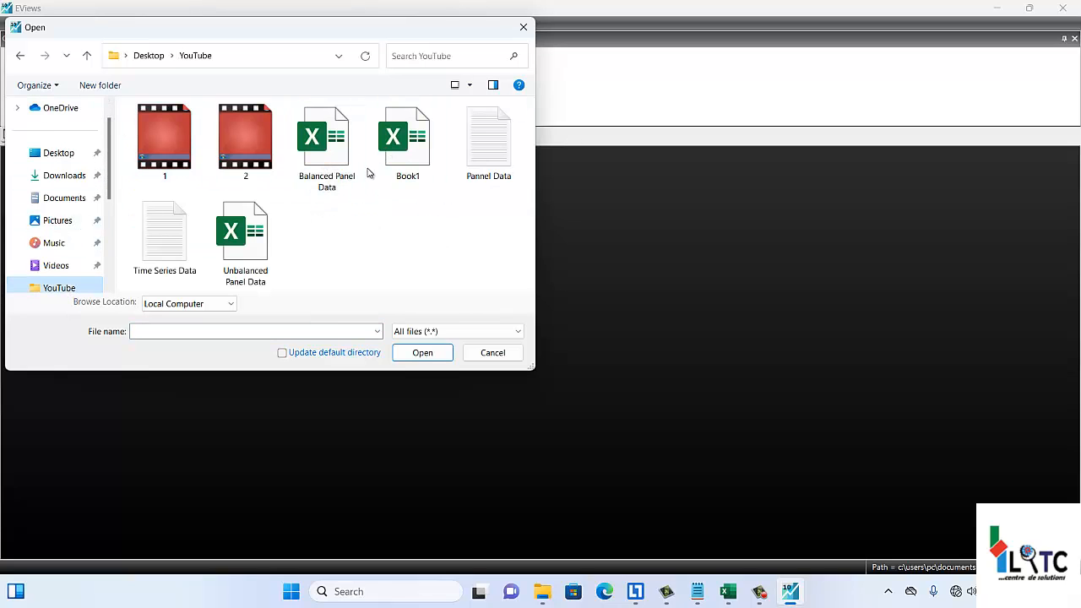
click(249, 237)
click(435, 350)
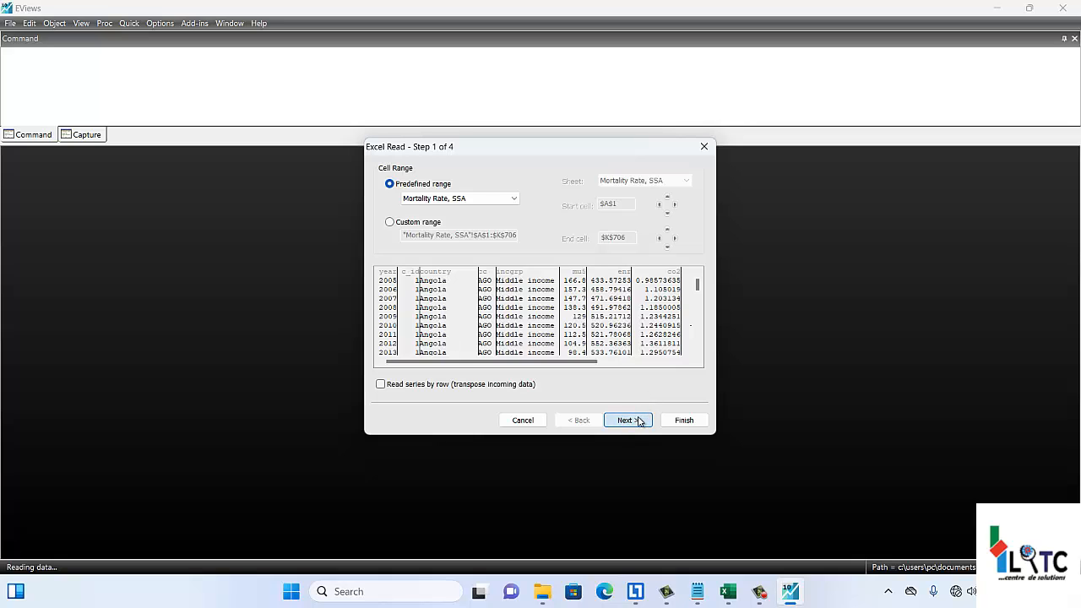
Complete the Excel read with the predefined Mortality Rate, SSA range and default settings, without linking the imported series to the external source.
click(635, 419)
click(638, 418)
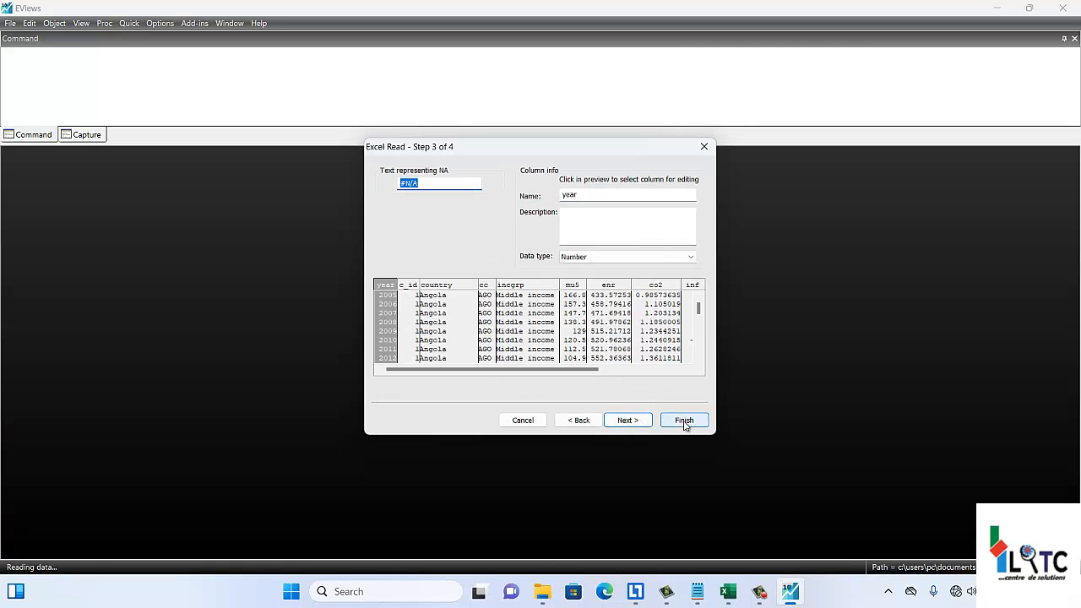
click(683, 421)
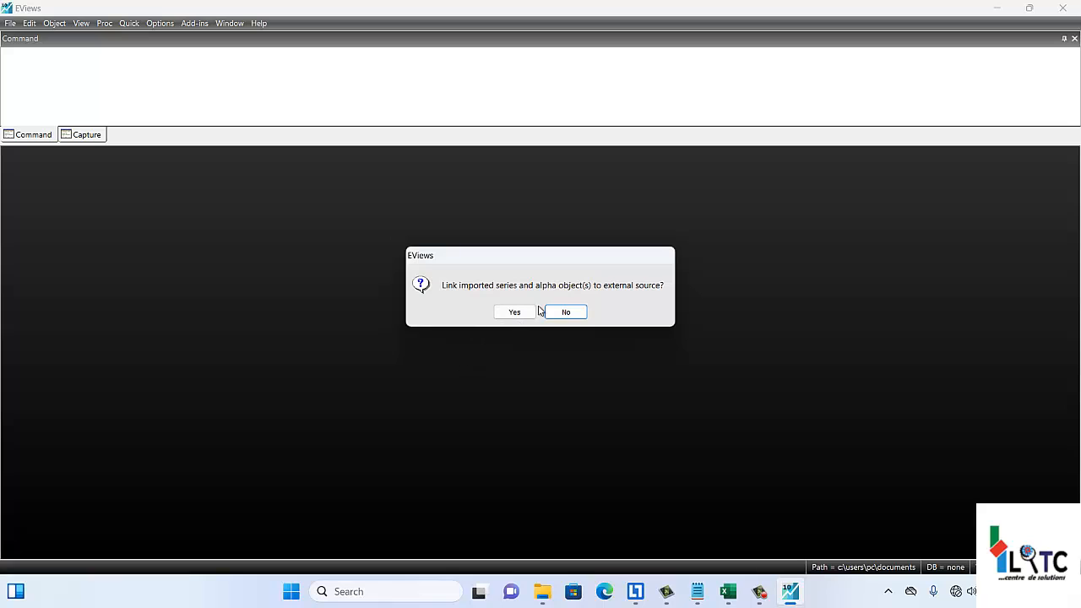
click(567, 312)
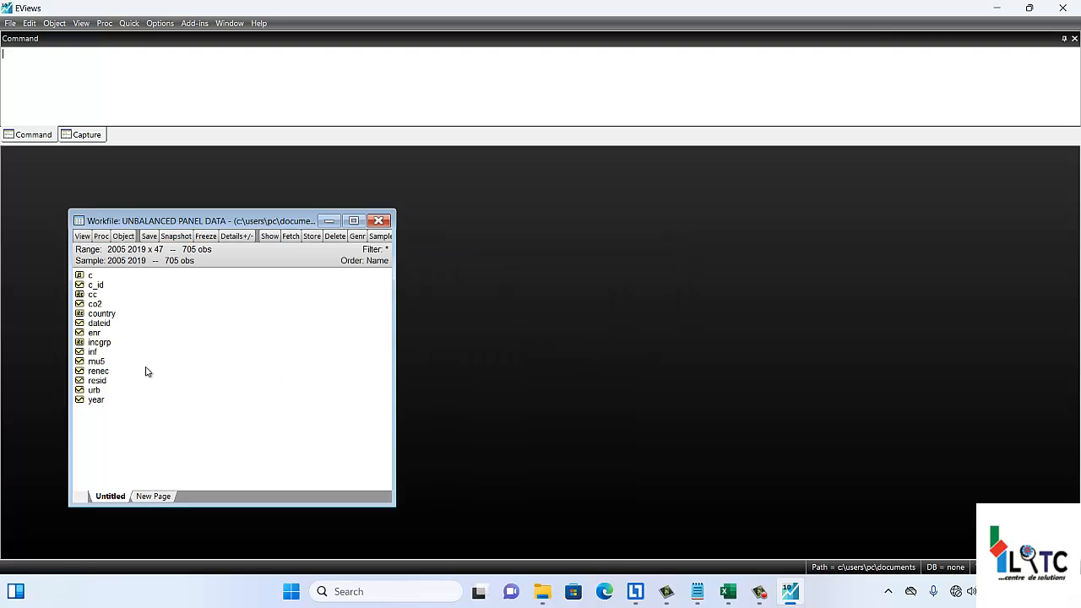
click(100, 323)
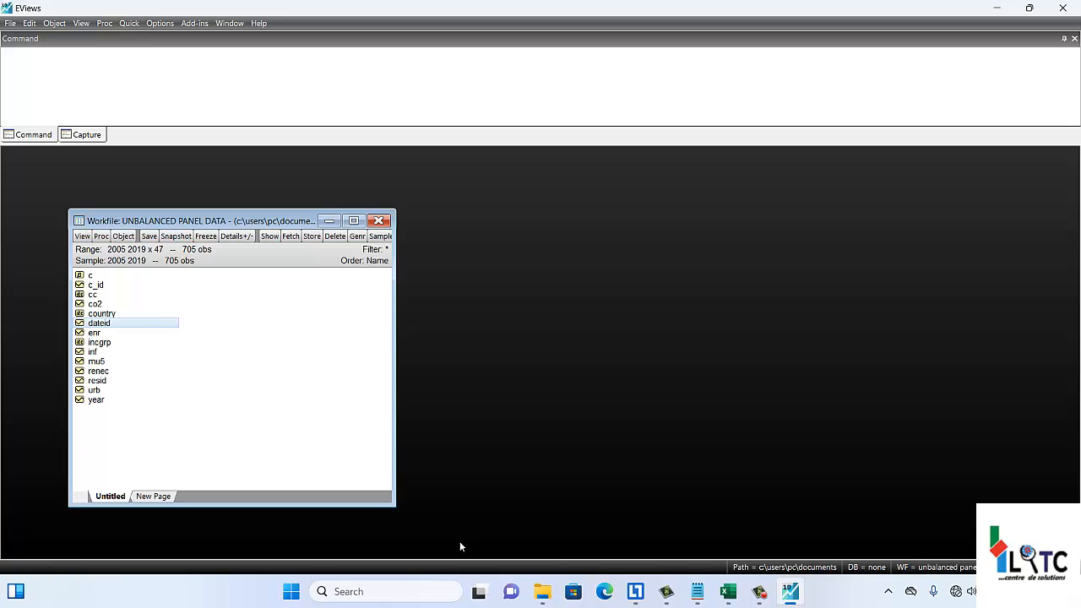
mouse_move(759, 591)
mouse_move(737, 551)
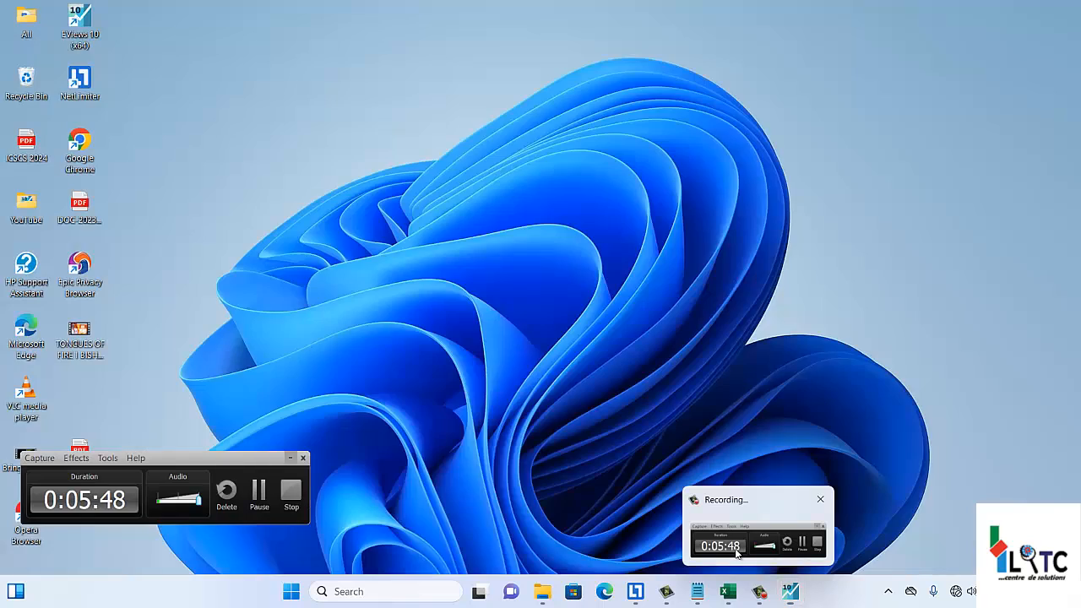